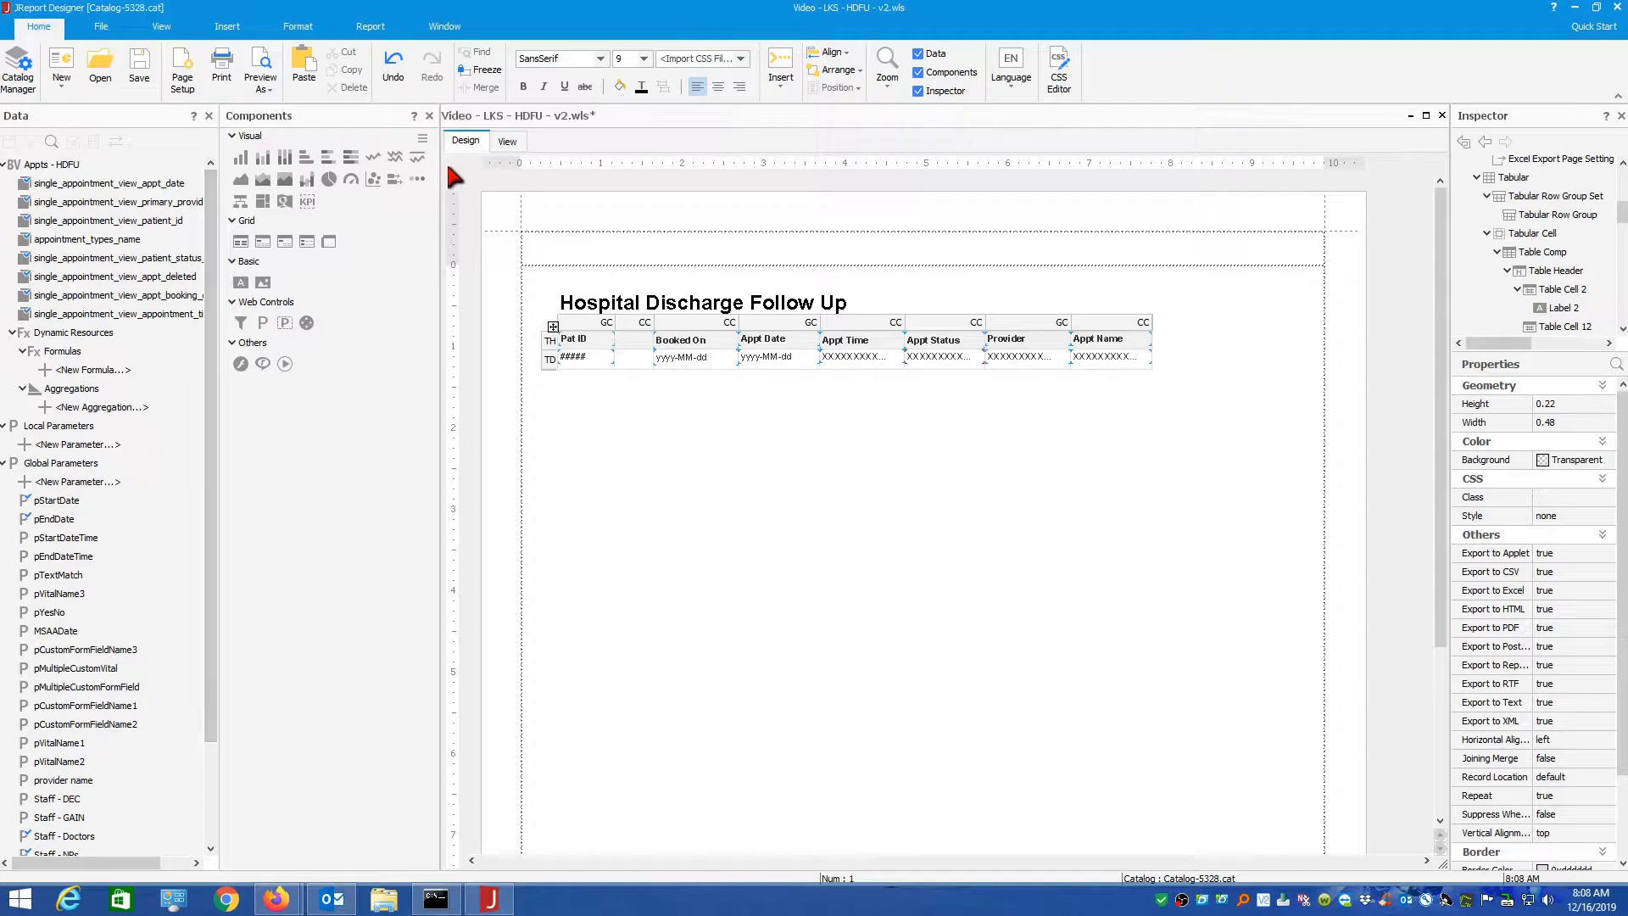
- Run the report view to check its start date, end date and staff parameters, and cancel the parameter entry
{"action": "left_click", "coordinate": [507, 142]}
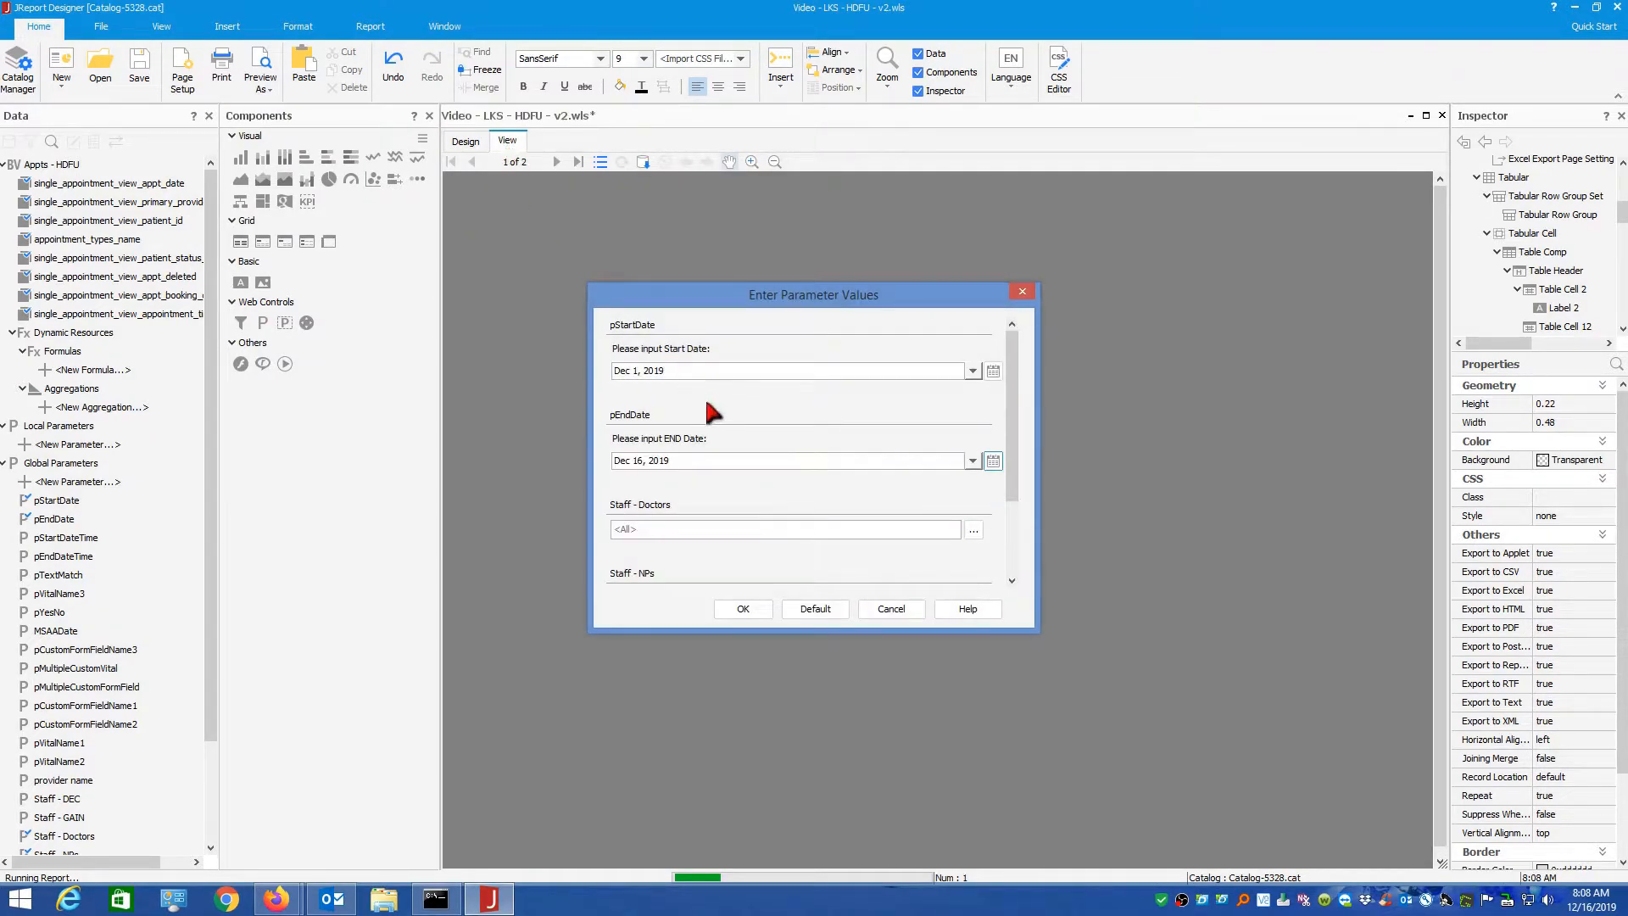
{"action": "left_click", "coordinate": [891, 609]}
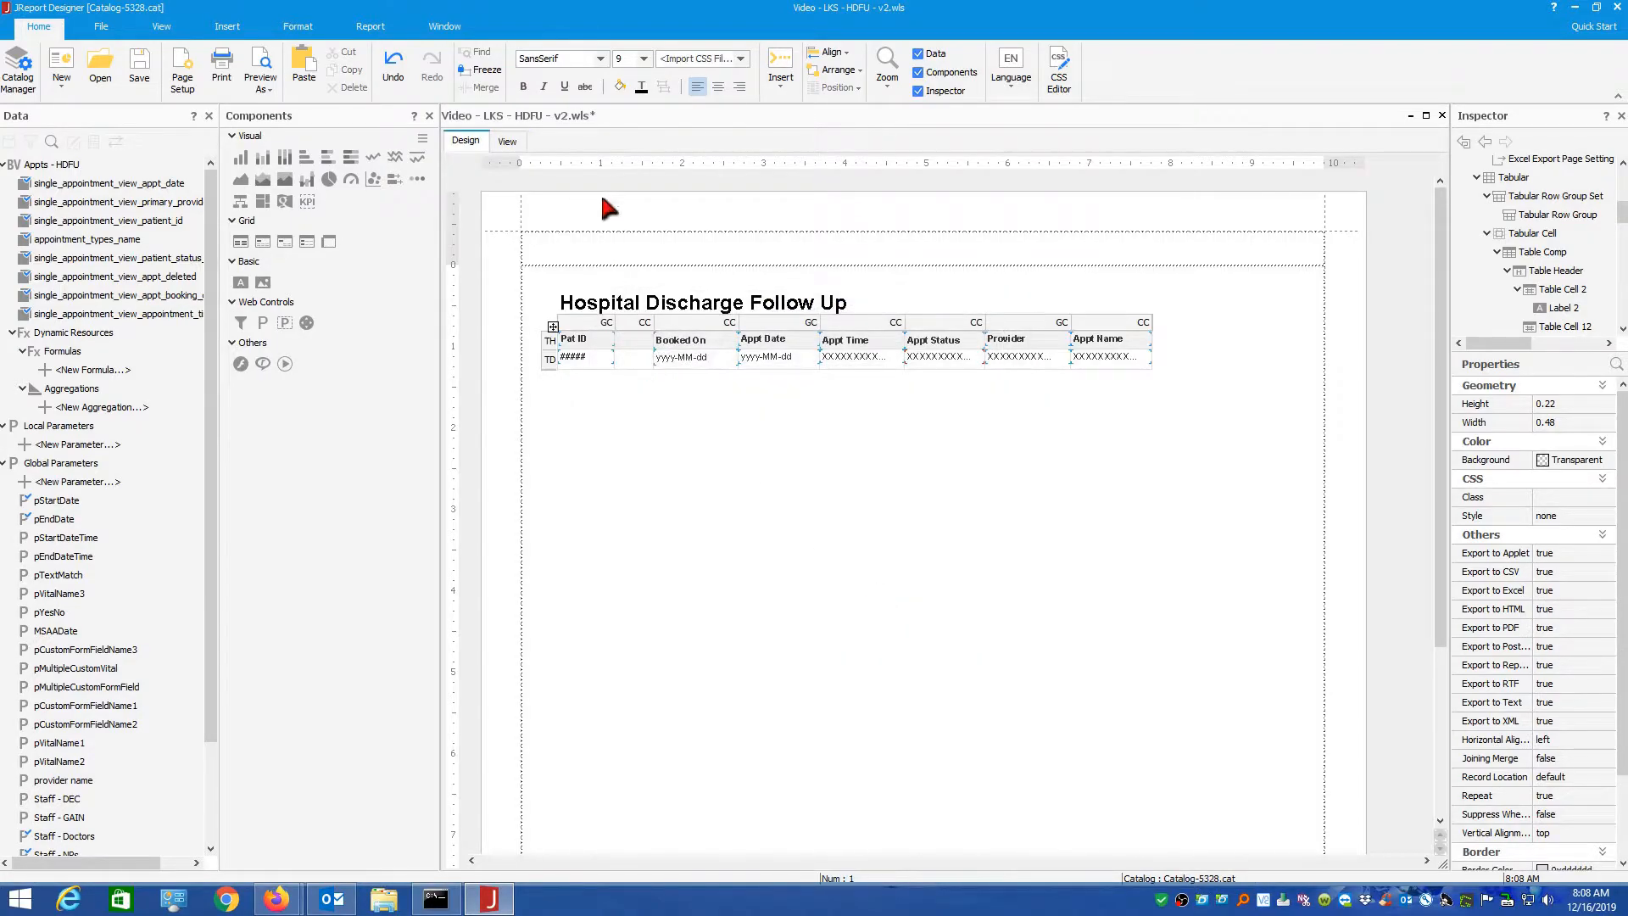
{"action": "left_click", "coordinate": [682, 359]}
{"action": "right_click", "coordinate": [683, 361]}
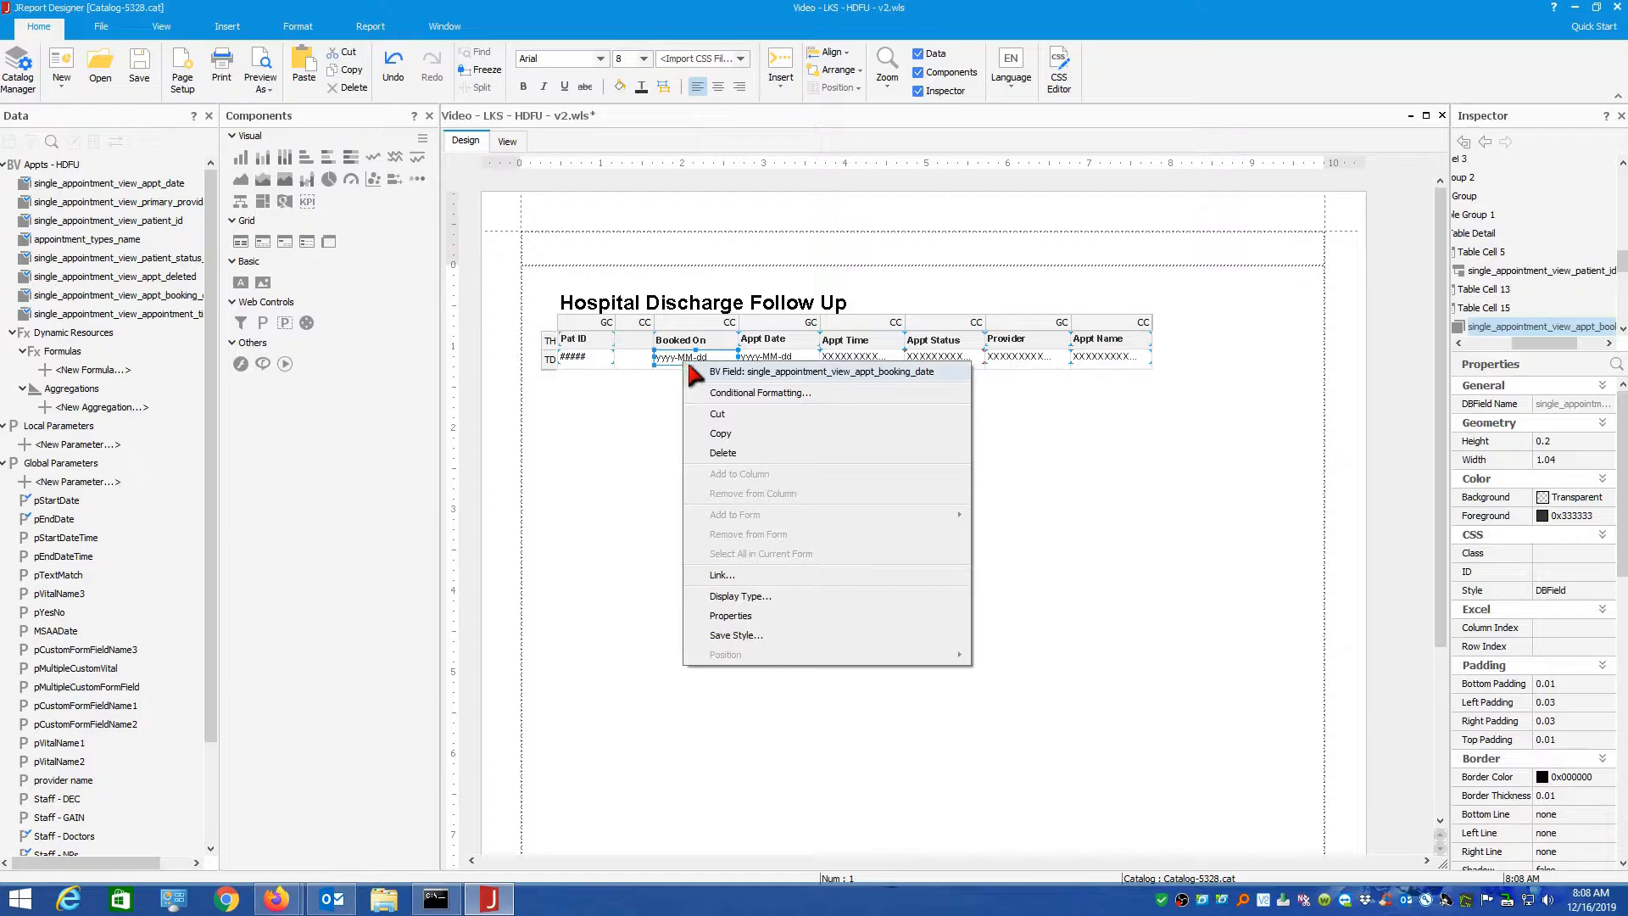
{"action": "left_click", "coordinate": [694, 343]}
{"action": "right_click", "coordinate": [694, 343]}
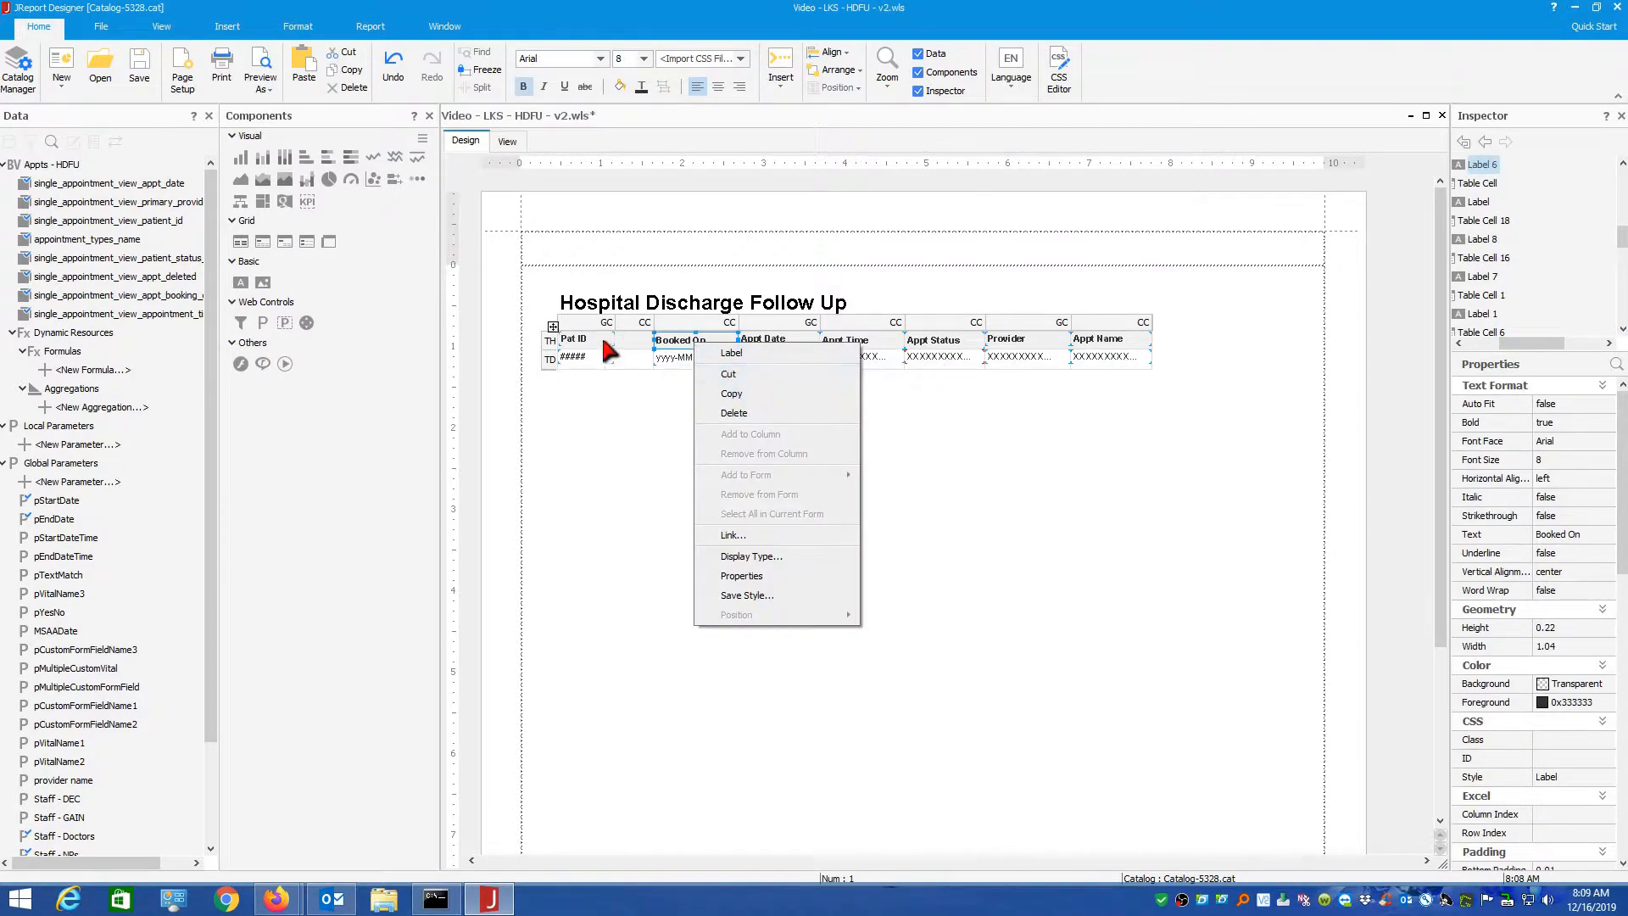
{"action": "left_click", "coordinate": [621, 342]}
{"action": "right_click", "coordinate": [621, 341]}
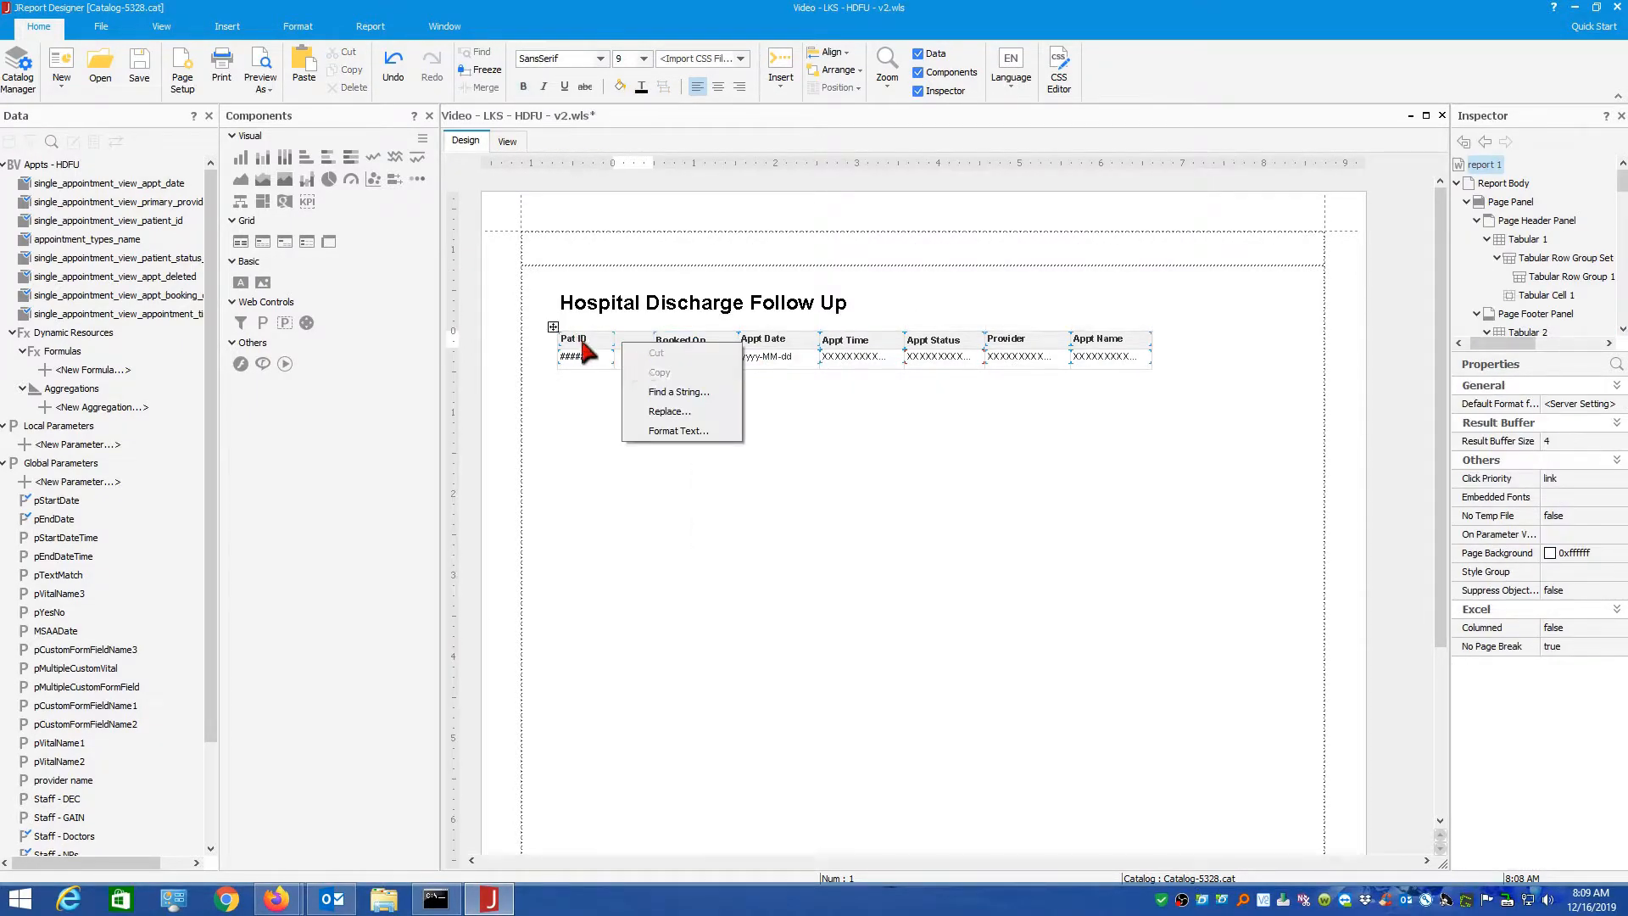
{"action": "left_click", "coordinate": [584, 343]}
{"action": "right_click", "coordinate": [586, 343]}
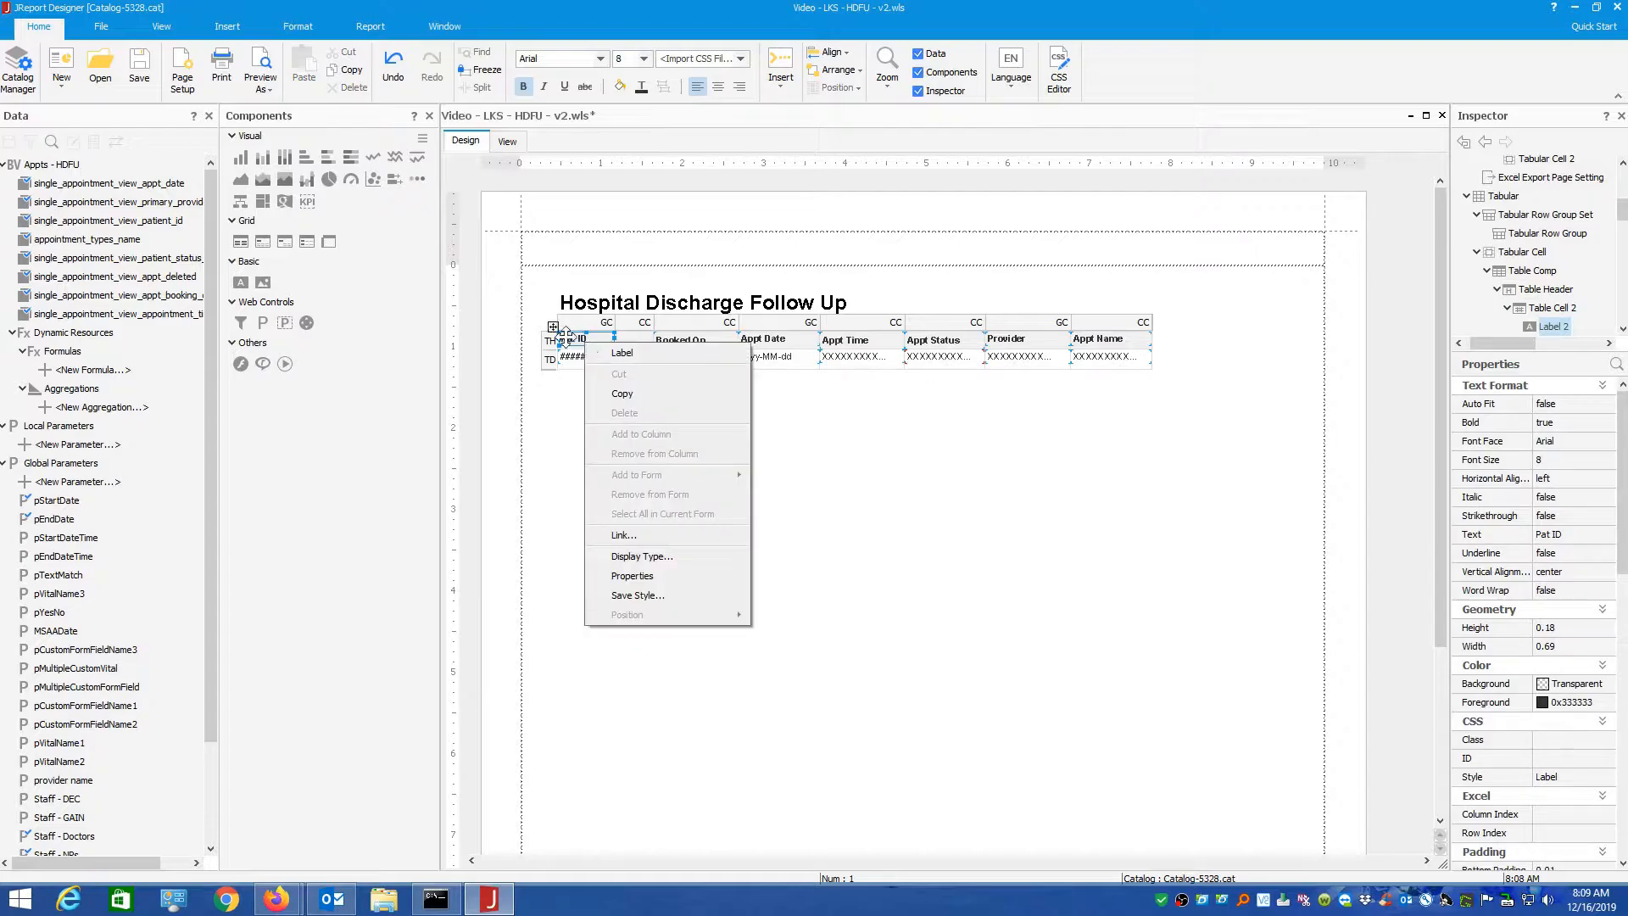
- Select the whole Hospital Discharge Follow Up table and open its filter for editing
{"action": "left_click", "coordinate": [551, 329]}
{"action": "right_click", "coordinate": [551, 329]}
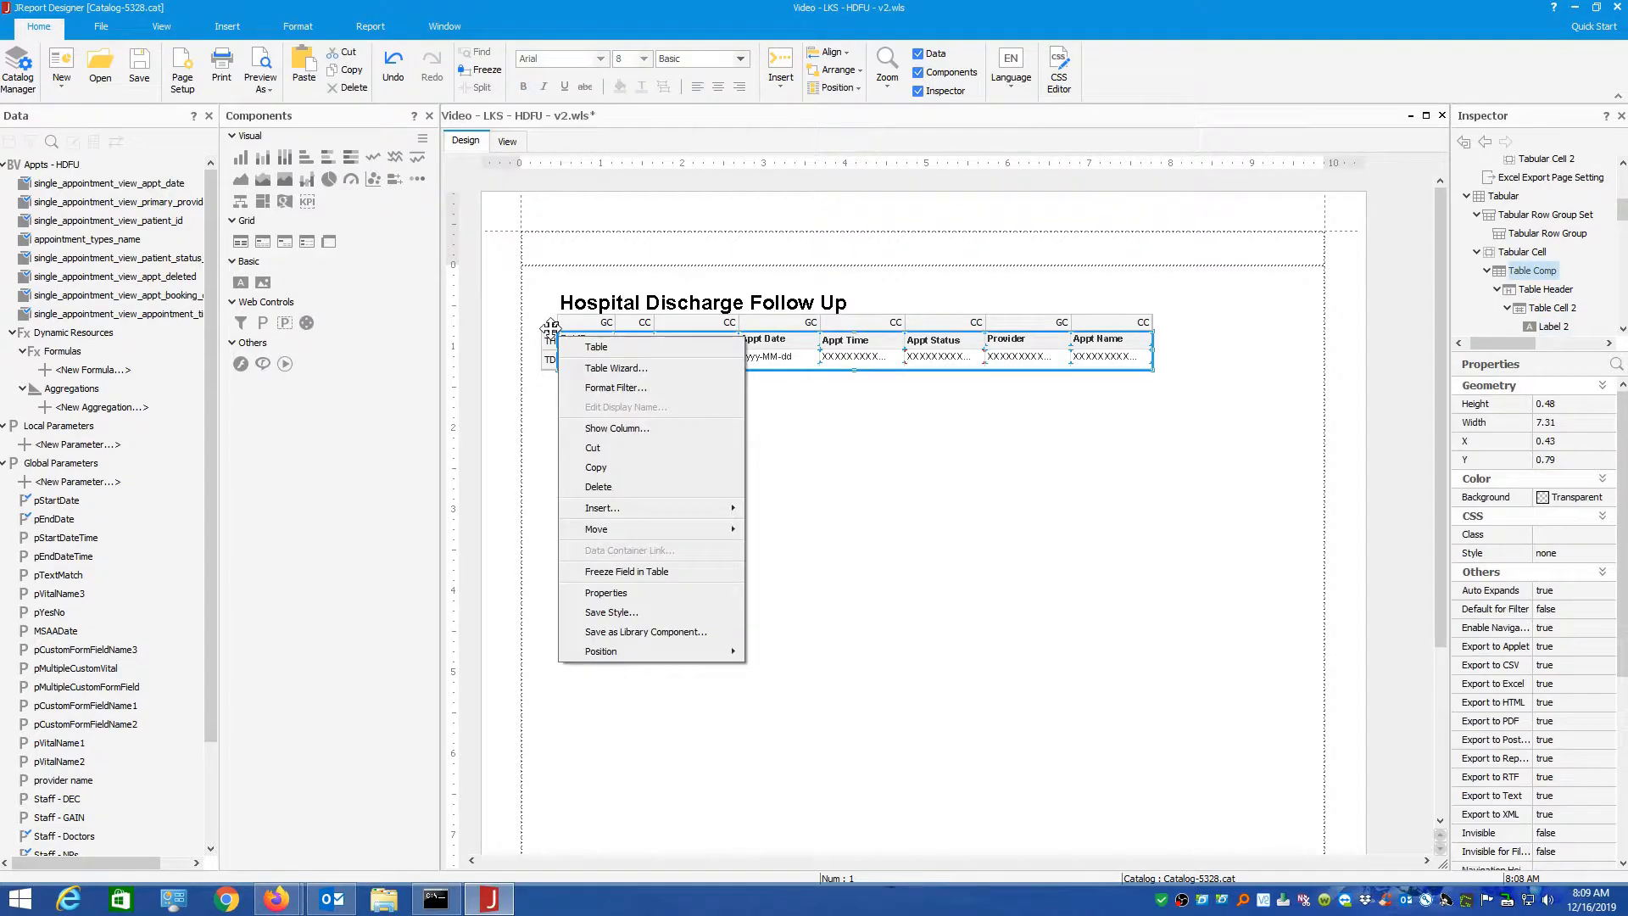
{"action": "left_click", "coordinate": [605, 386]}
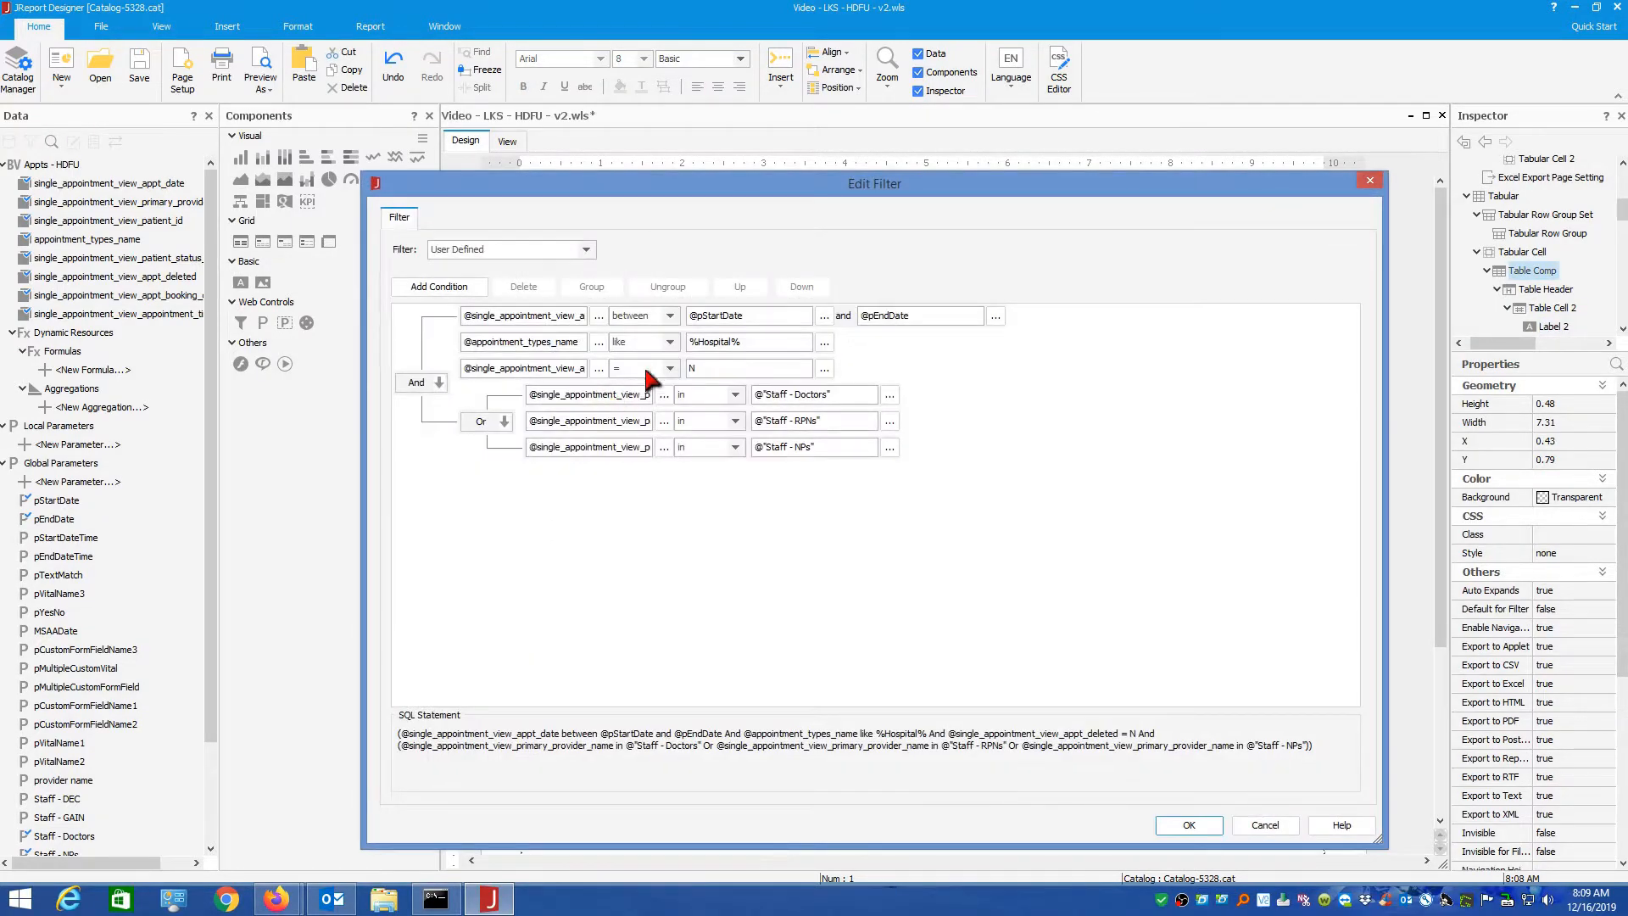
- Delete all existing conditions from the table's filter, including the date, appointment type, deleted status and staff conditions
{"action": "left_click", "coordinate": [539, 319]}
{"action": "left_click", "coordinate": [523, 287]}
{"action": "left_click", "coordinate": [528, 319]}
{"action": "left_click", "coordinate": [522, 287]}
{"action": "left_click", "coordinate": [529, 320]}
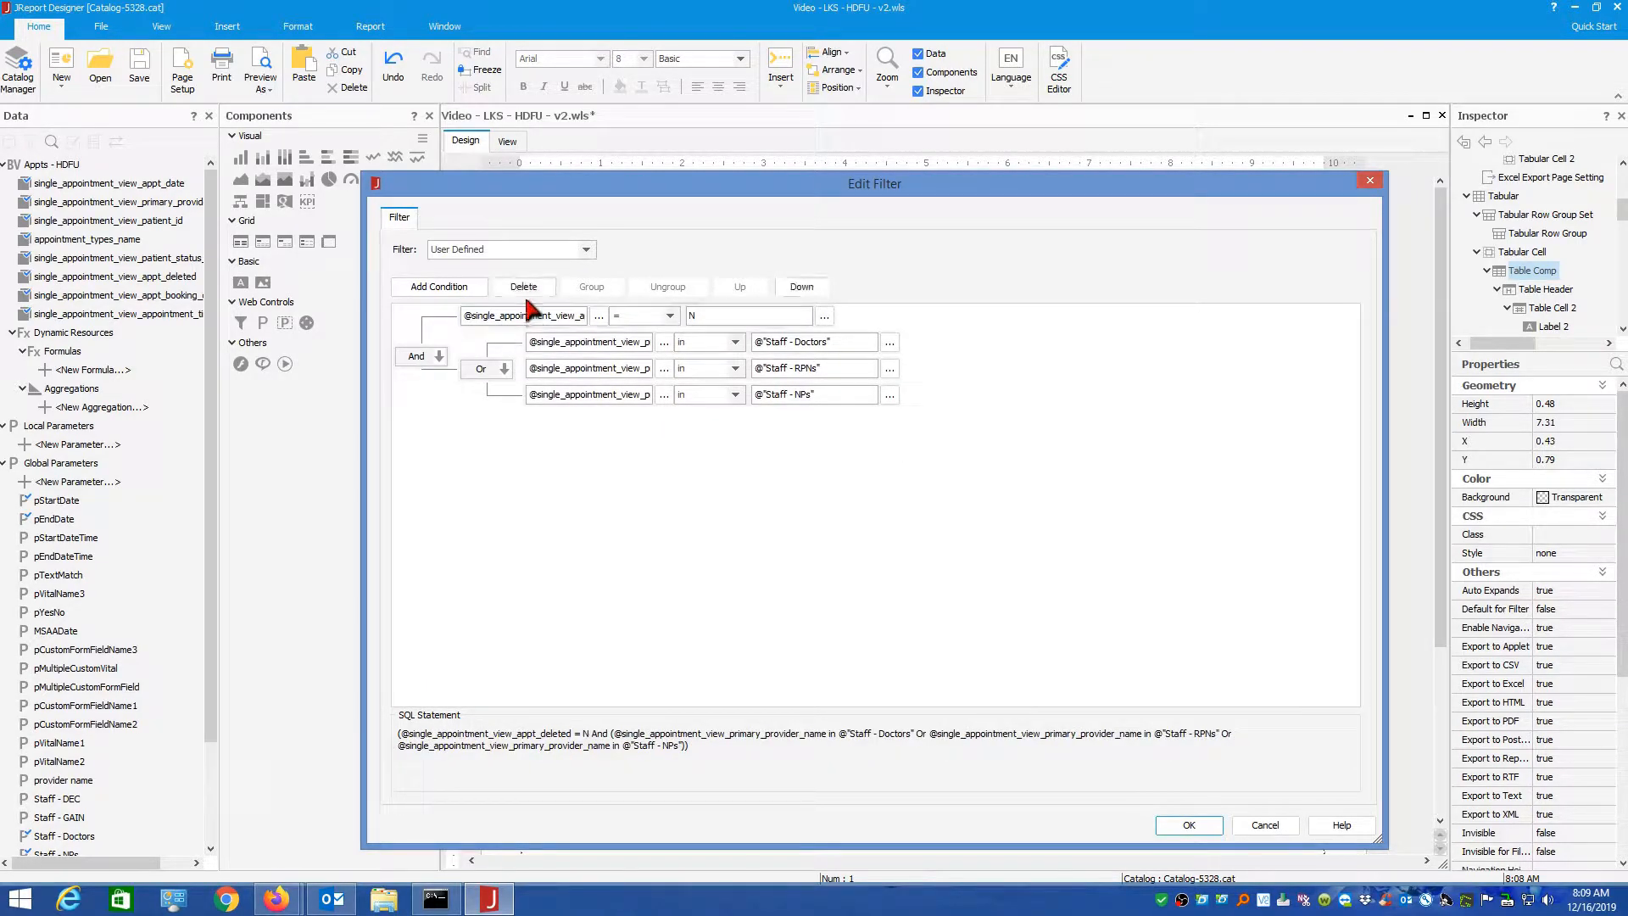
{"action": "left_click", "coordinate": [523, 286]}
{"action": "left_click", "coordinate": [522, 286]}
{"action": "left_click", "coordinate": [529, 318]}
{"action": "left_click", "coordinate": [522, 286]}
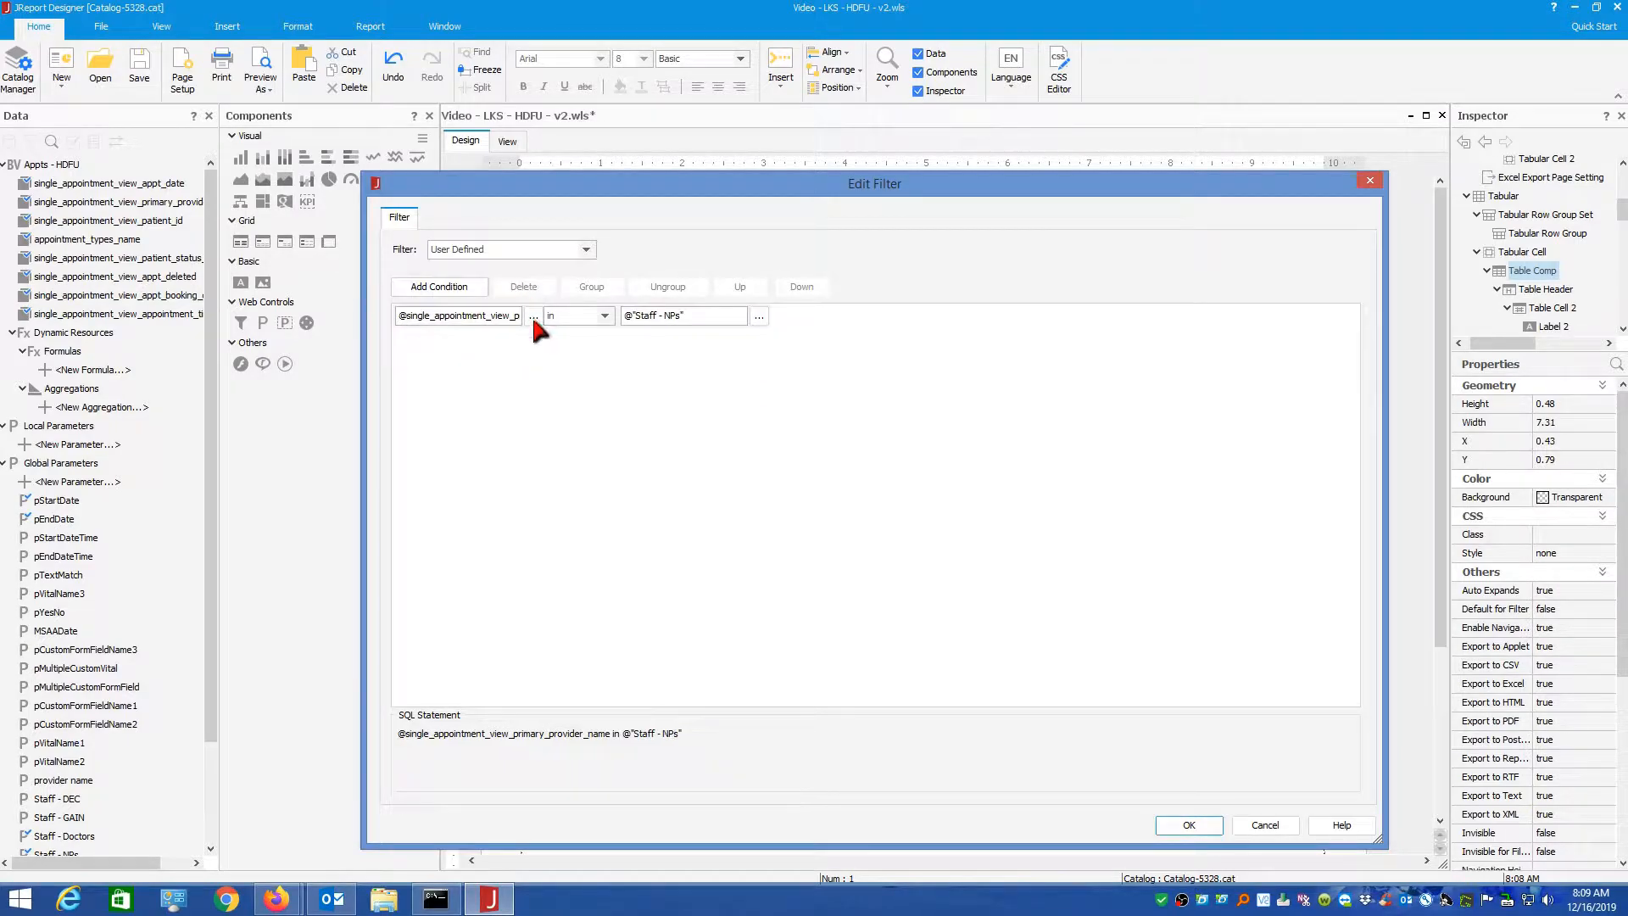
{"action": "left_click", "coordinate": [517, 314]}
{"action": "left_click", "coordinate": [517, 284]}
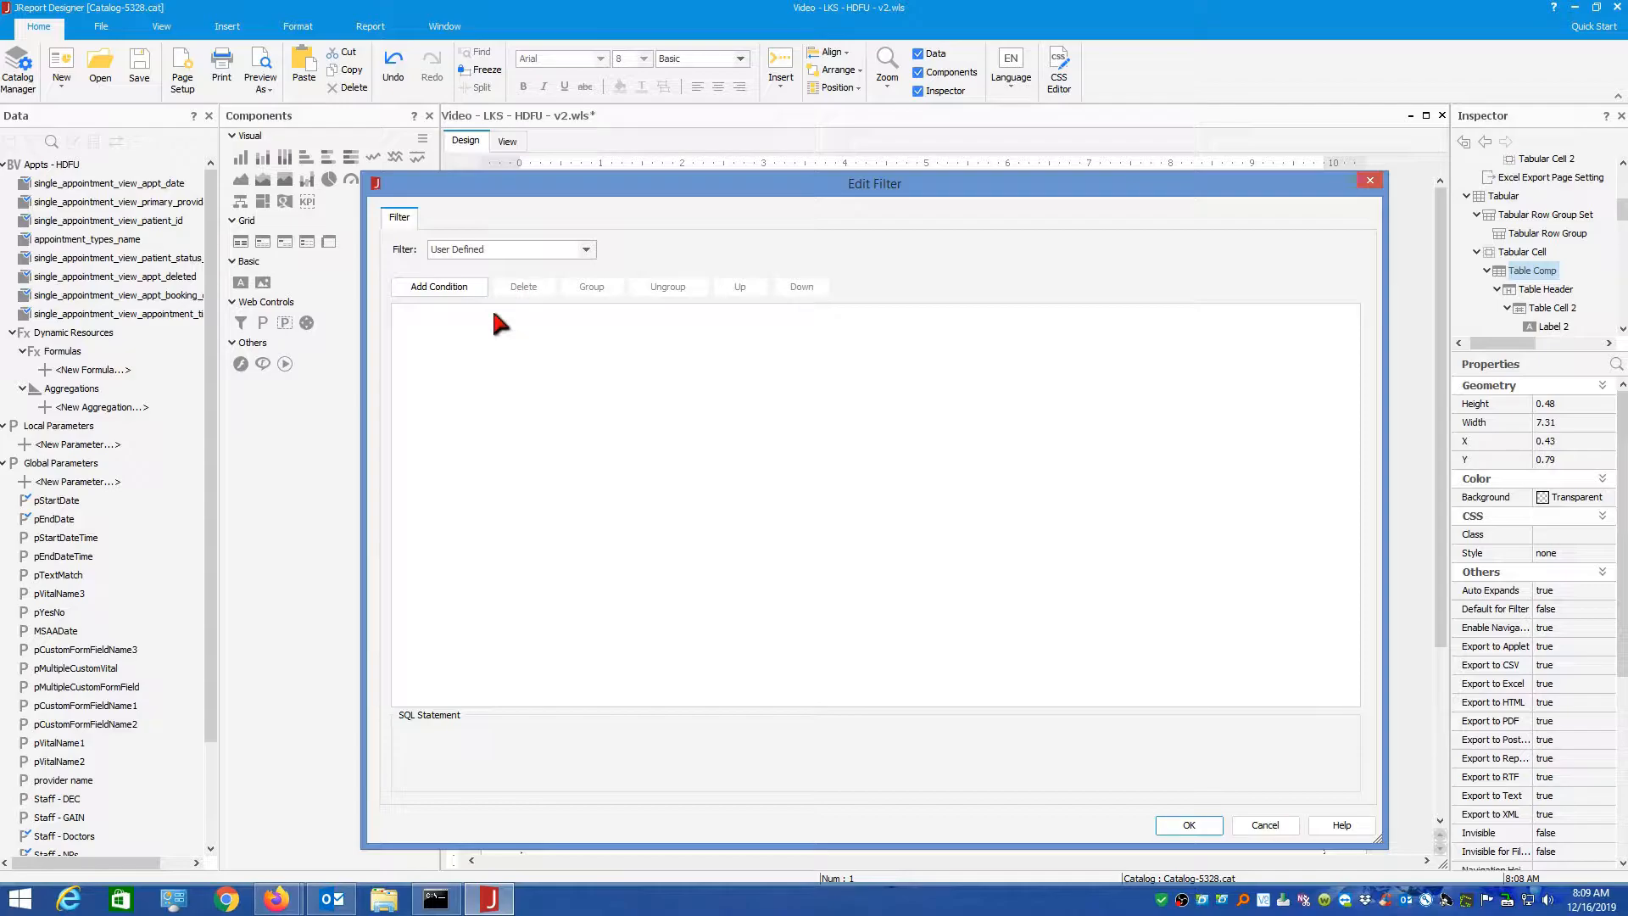
- Add a filter condition on single_appointment_view_appt_date with the operator between
{"action": "left_click", "coordinate": [448, 288]}
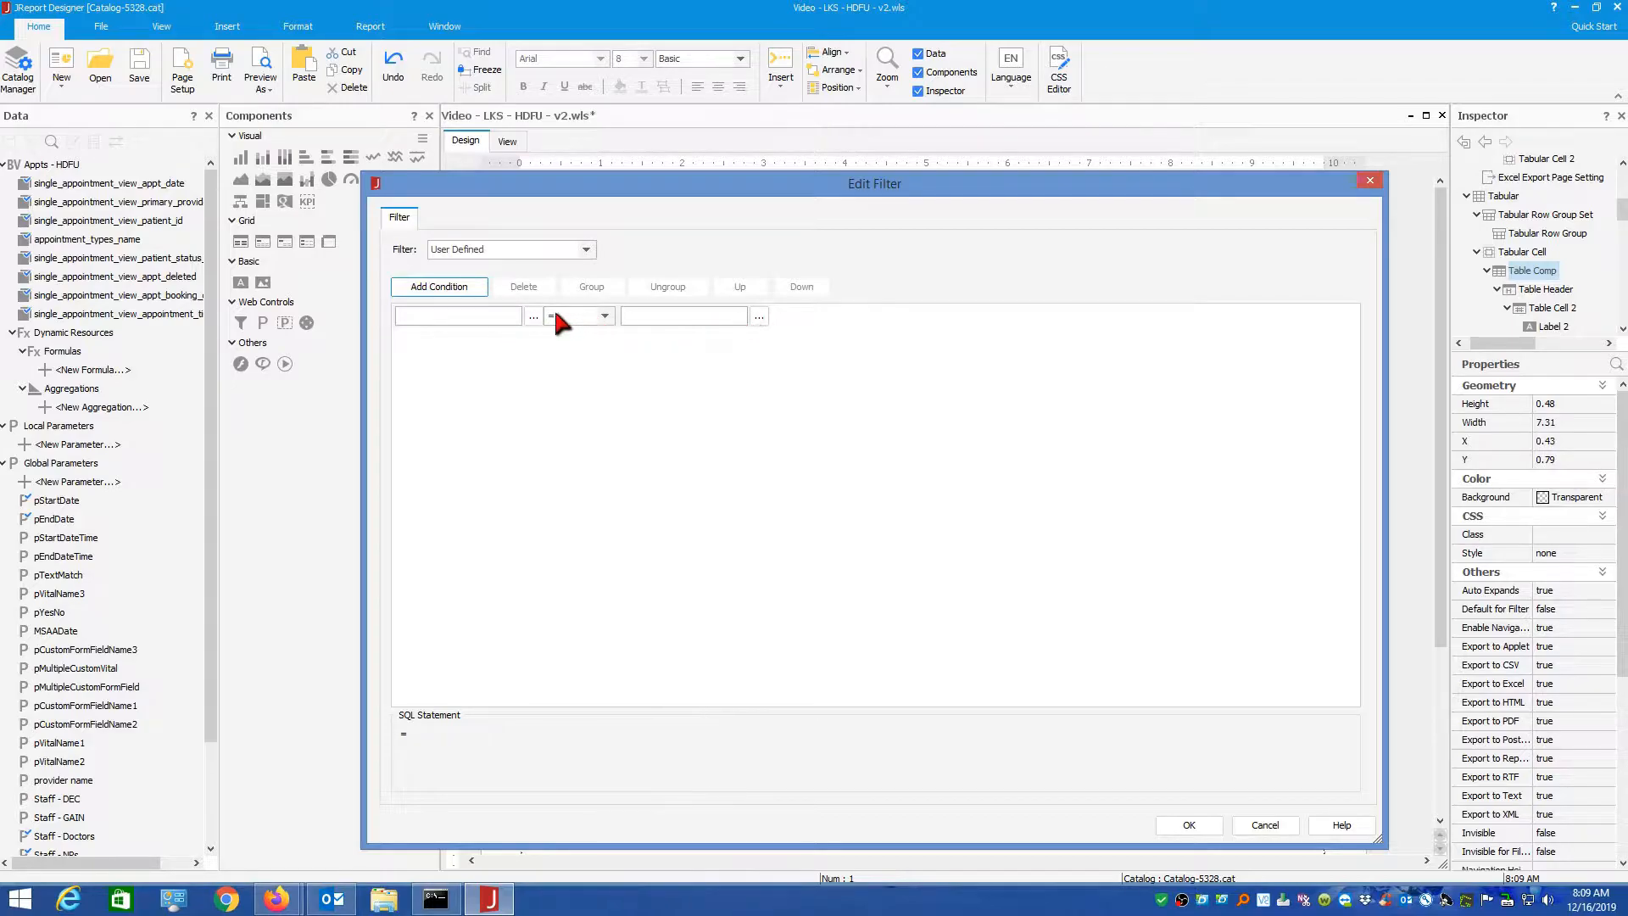
{"action": "left_click", "coordinate": [533, 317]}
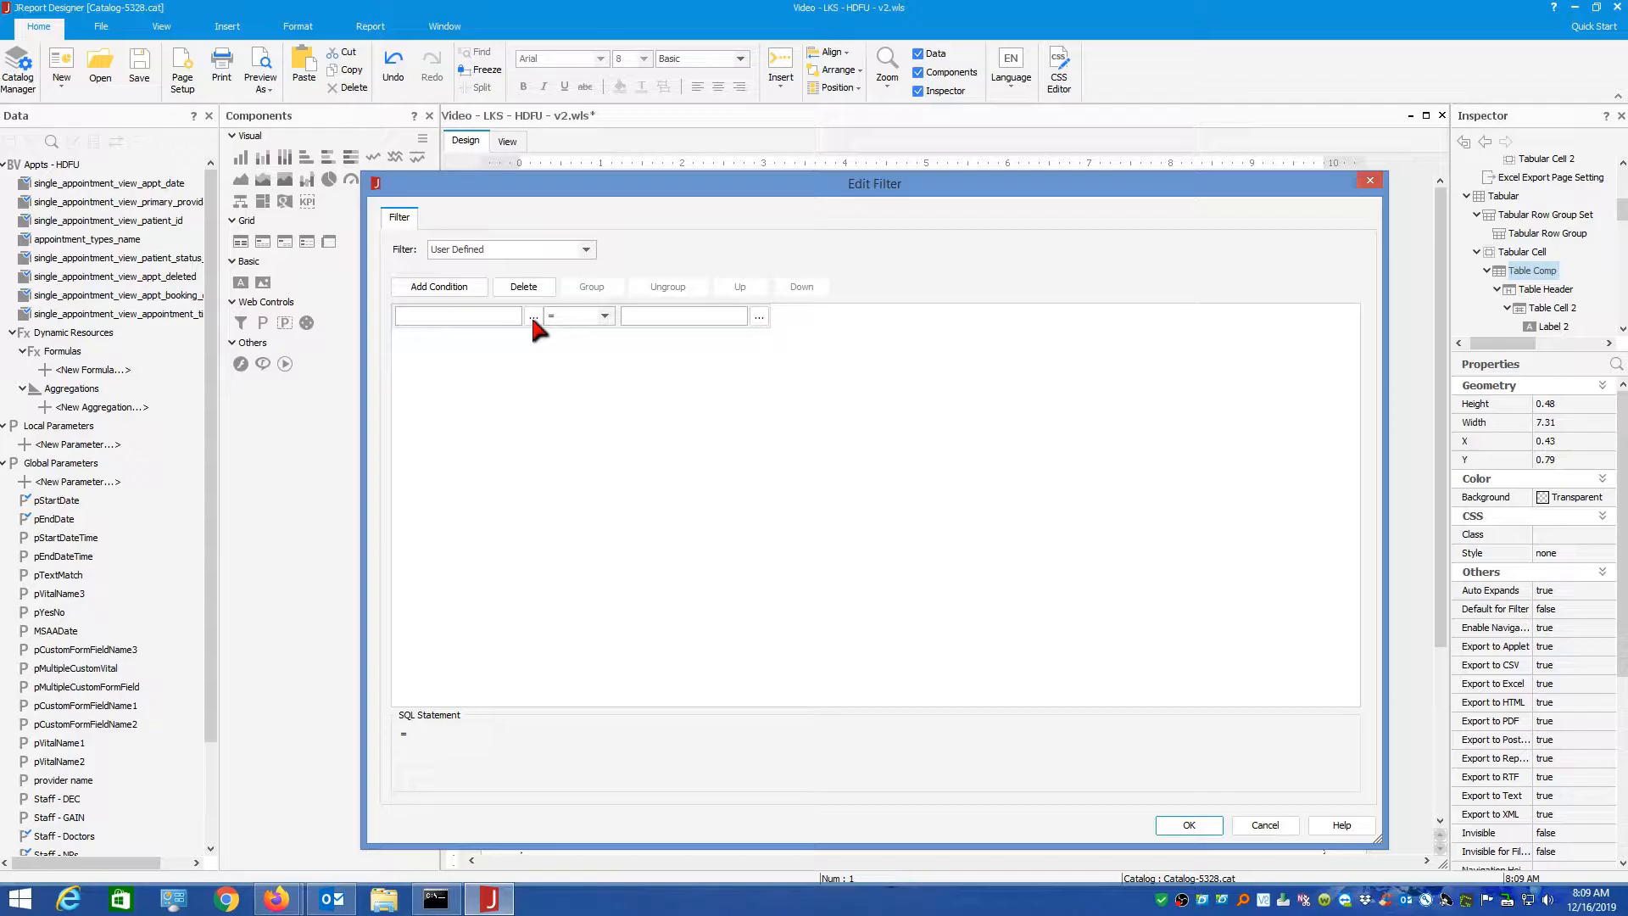
{"action": "left_click", "coordinate": [533, 317]}
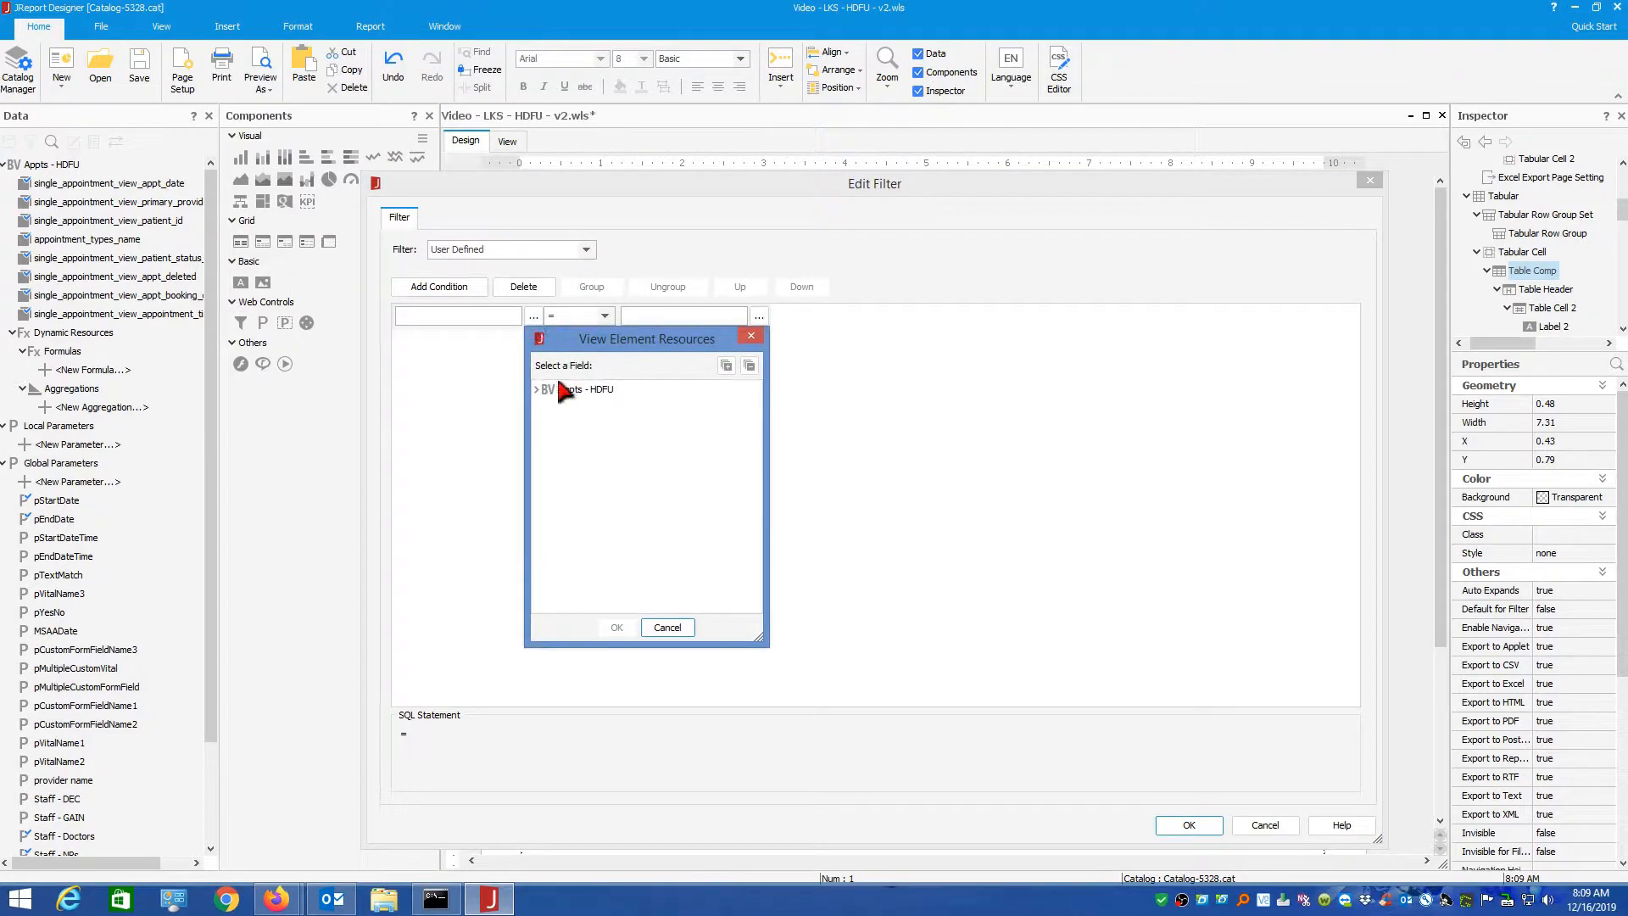
{"action": "left_click", "coordinate": [535, 389]}
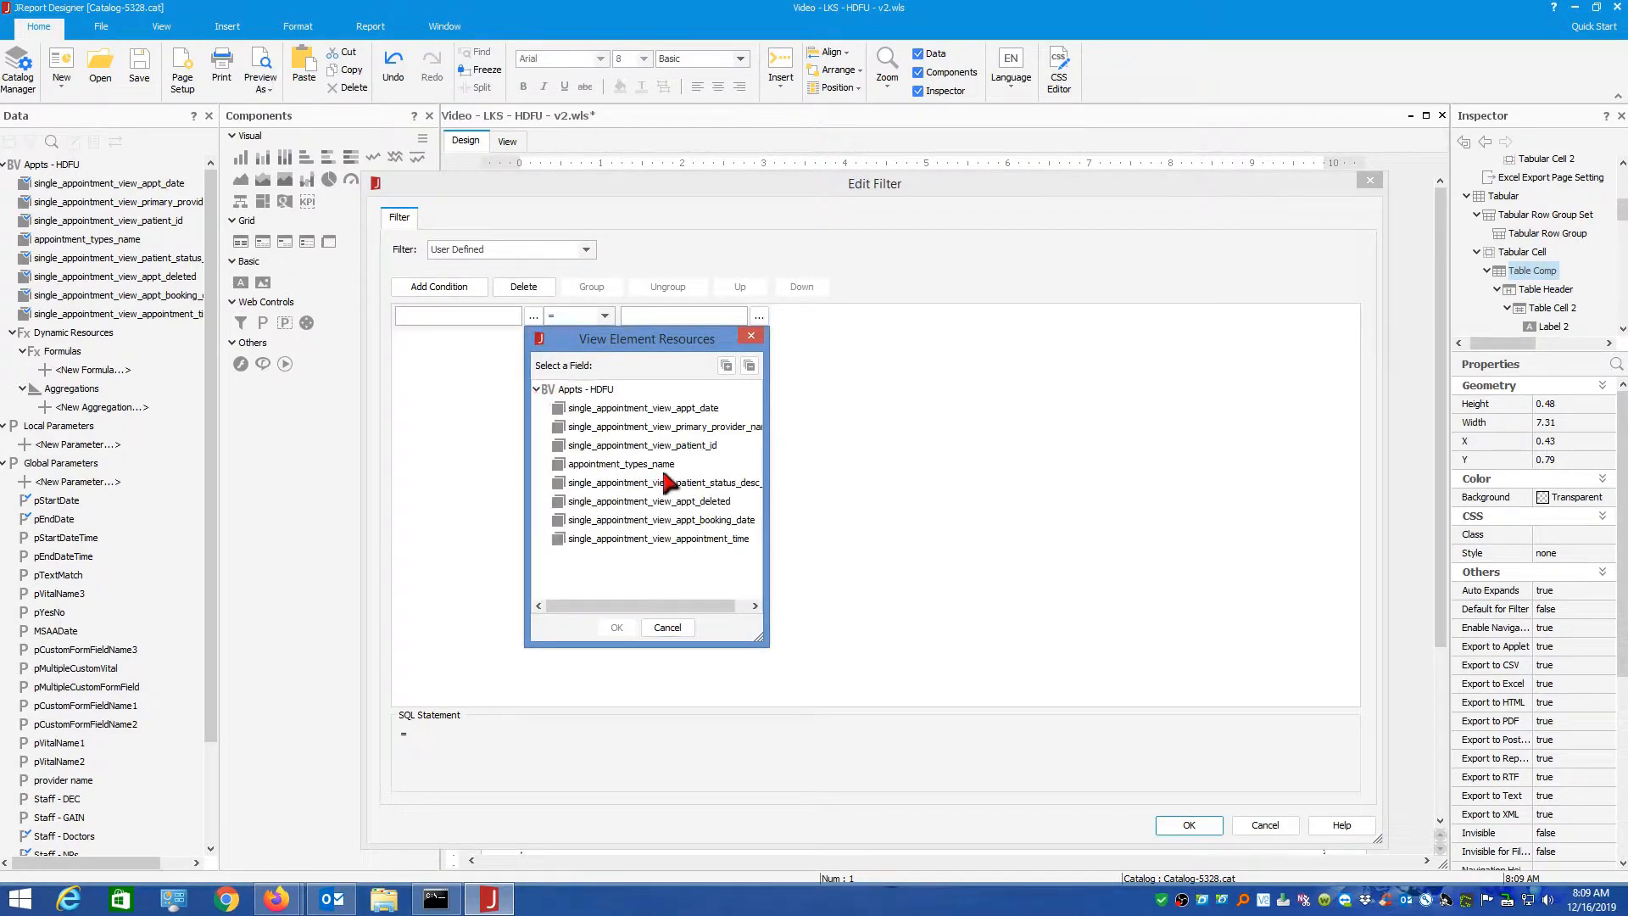
{"action": "left_click_drag", "start_coordinate": [766, 447], "coordinate": [971, 457]}
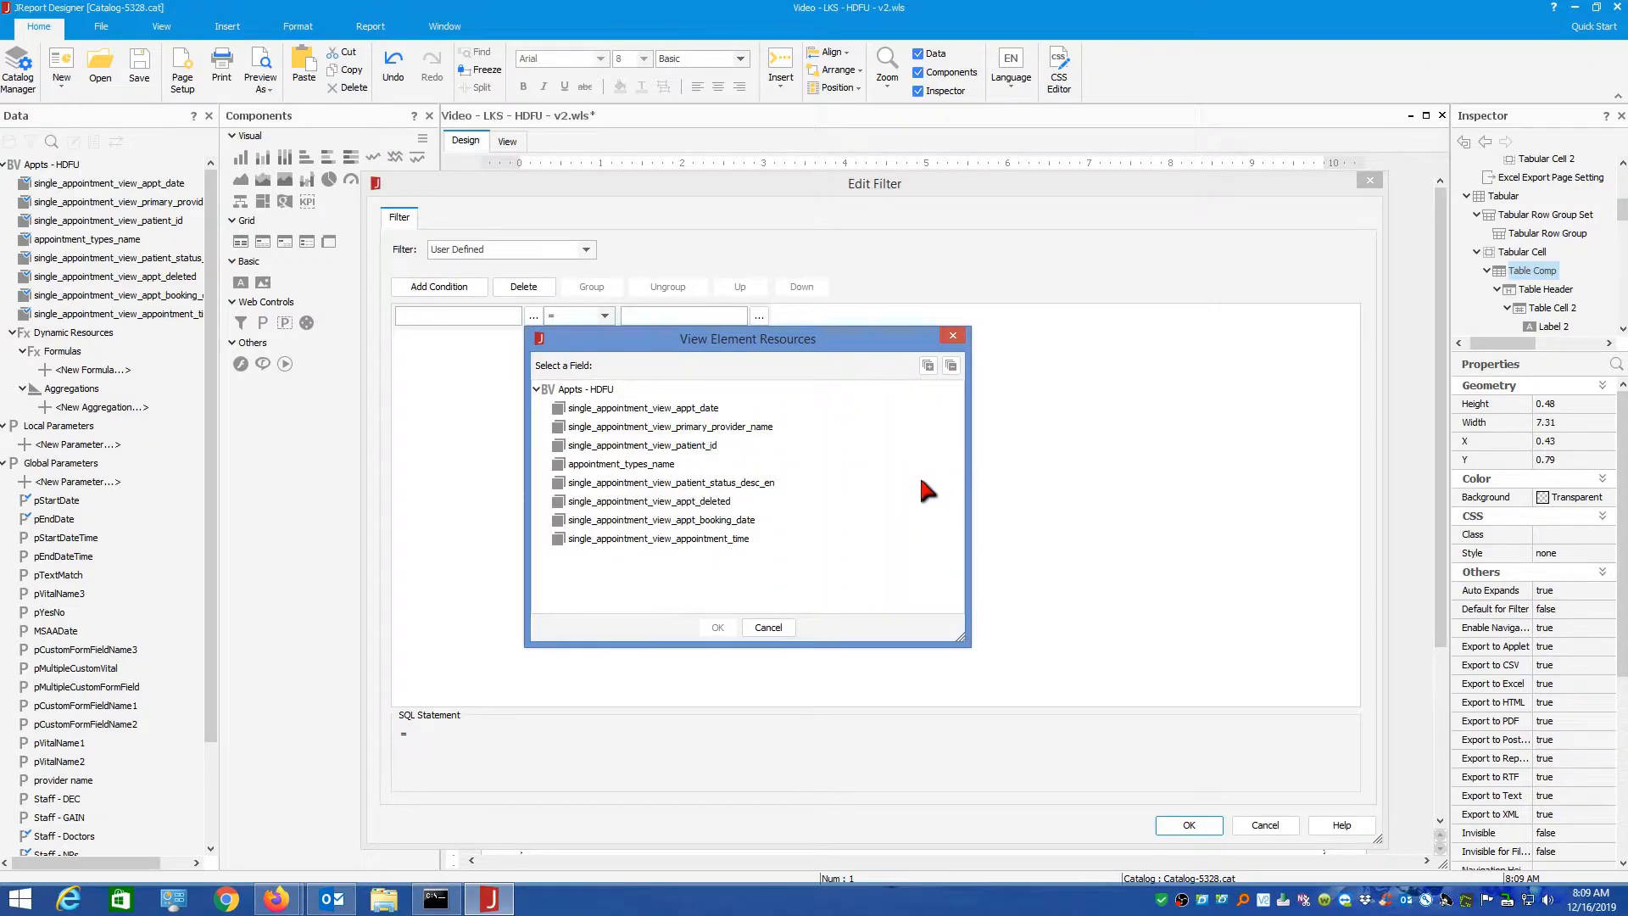
{"action": "double_click", "coordinate": [622, 410]}
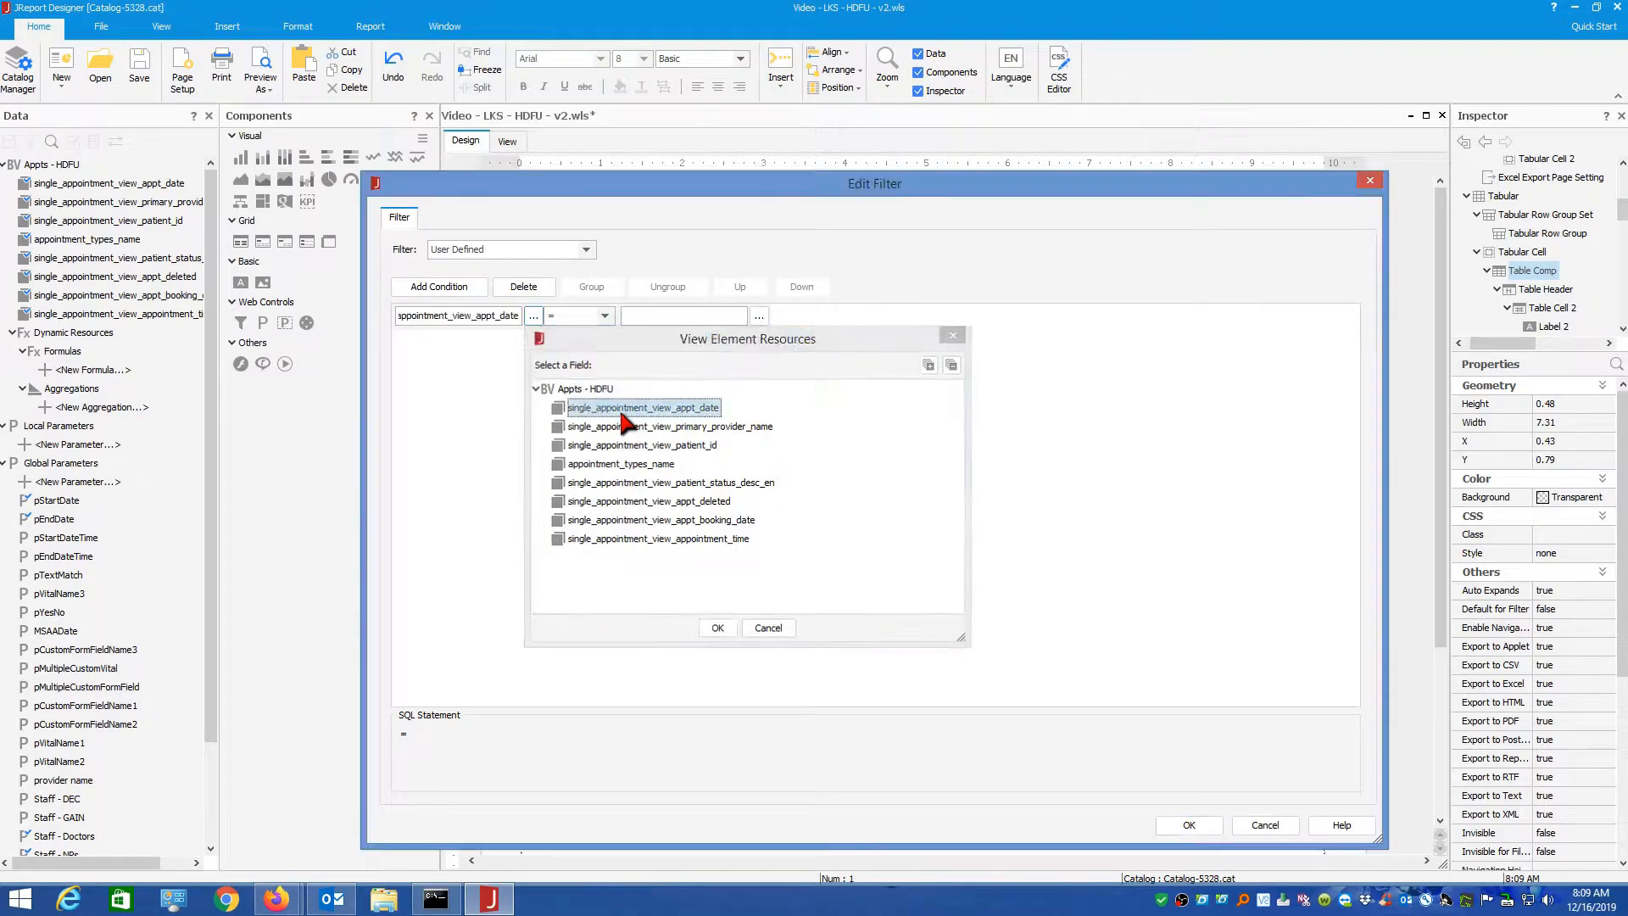
{"action": "left_click", "coordinate": [605, 315]}
{"action": "left_click_drag", "start_coordinate": [609, 355], "coordinate": [612, 415]}
{"action": "left_click", "coordinate": [571, 395]}
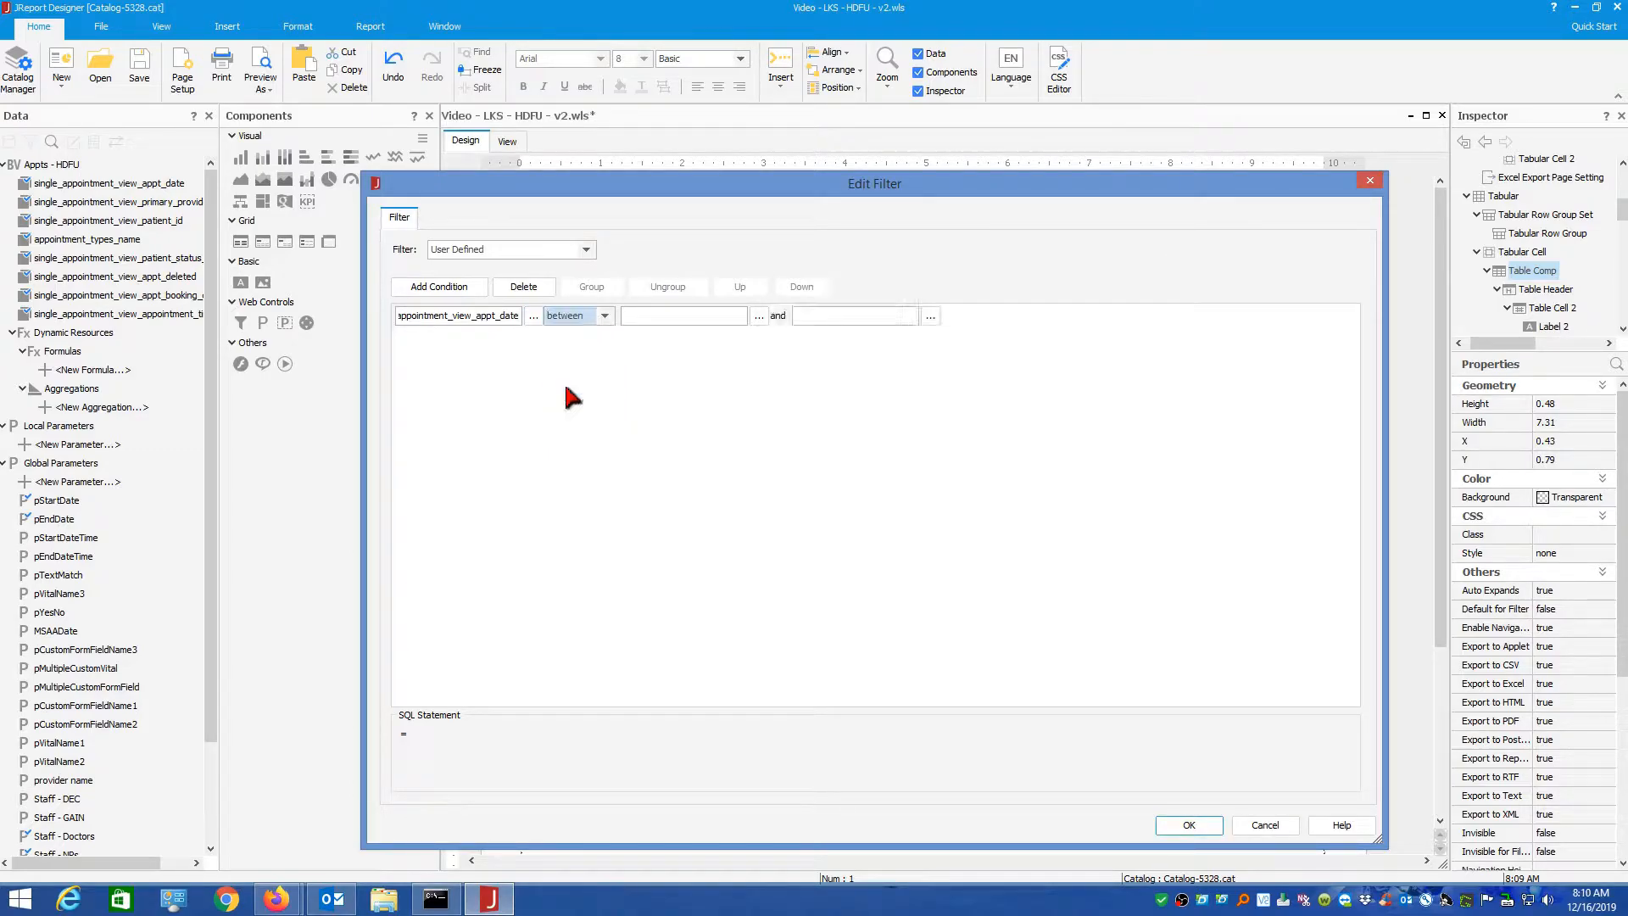
- Set the appointment date condition's range from the global parameter pStartDate to the global parameter pEndDate
{"action": "left_click", "coordinate": [758, 316]}
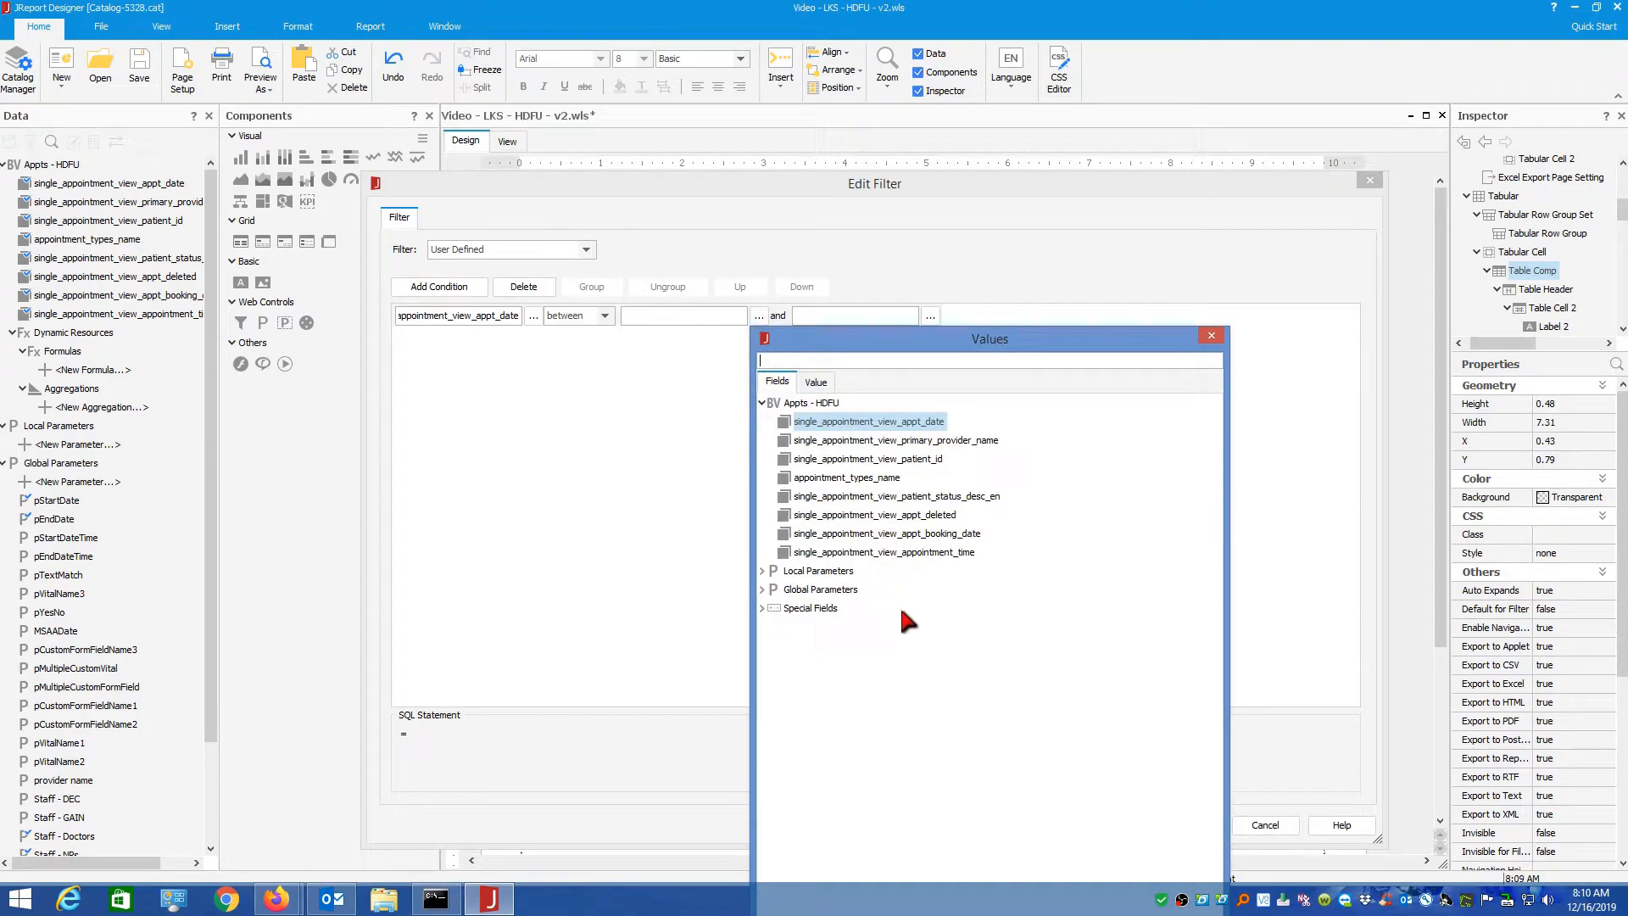
{"action": "left_click", "coordinate": [760, 589]}
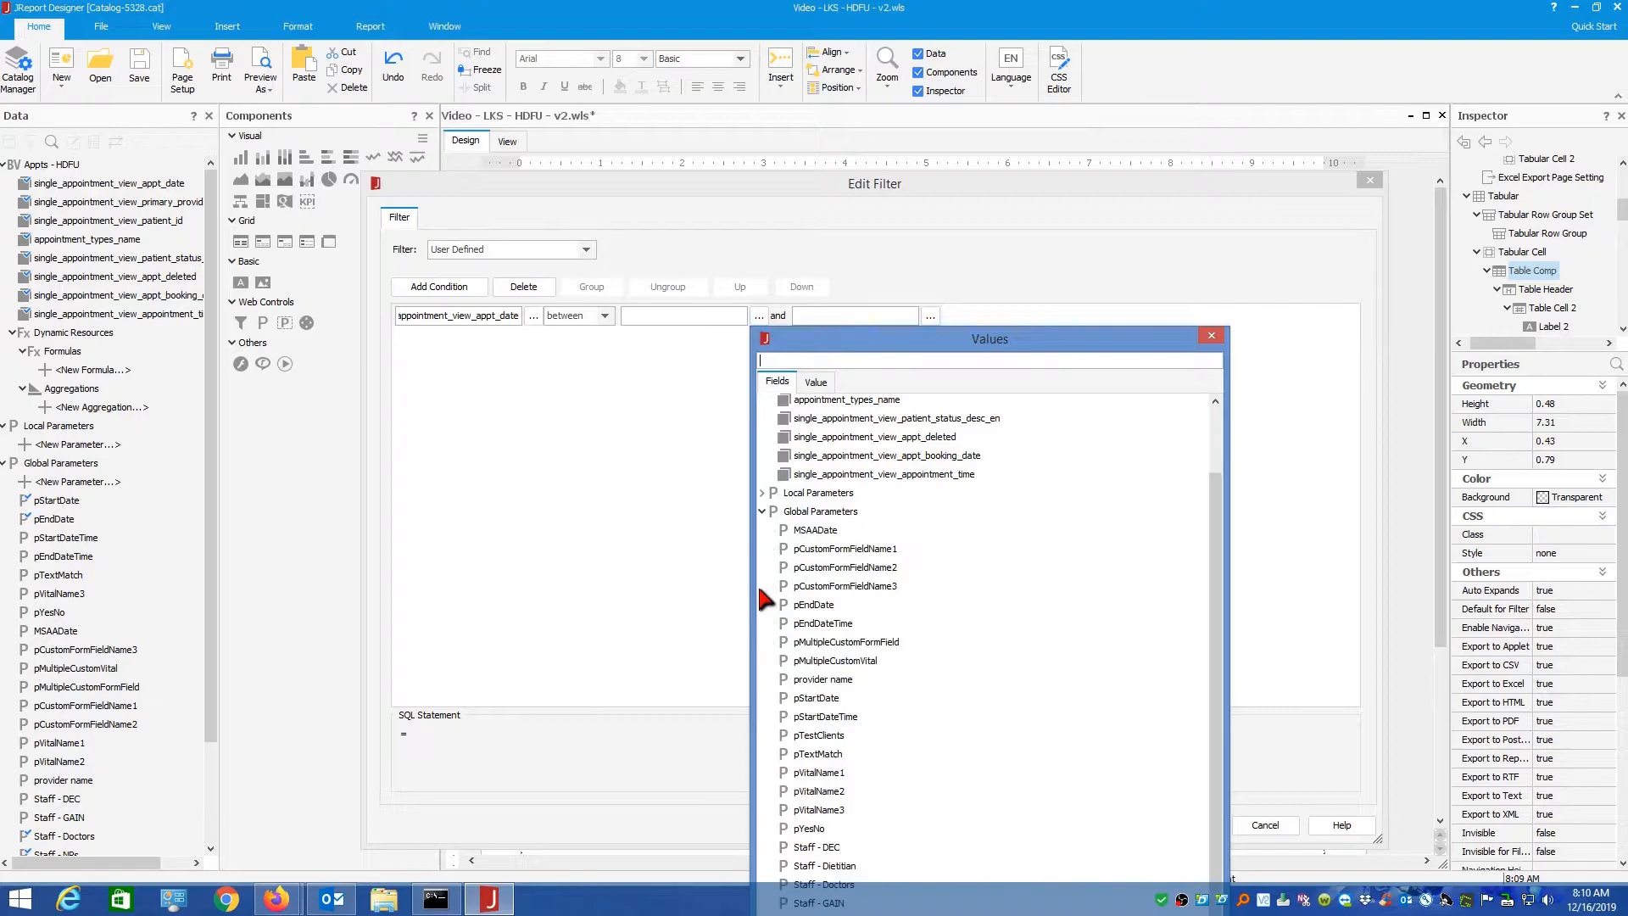
{"action": "left_click_drag", "start_coordinate": [850, 346], "coordinate": [923, 82]}
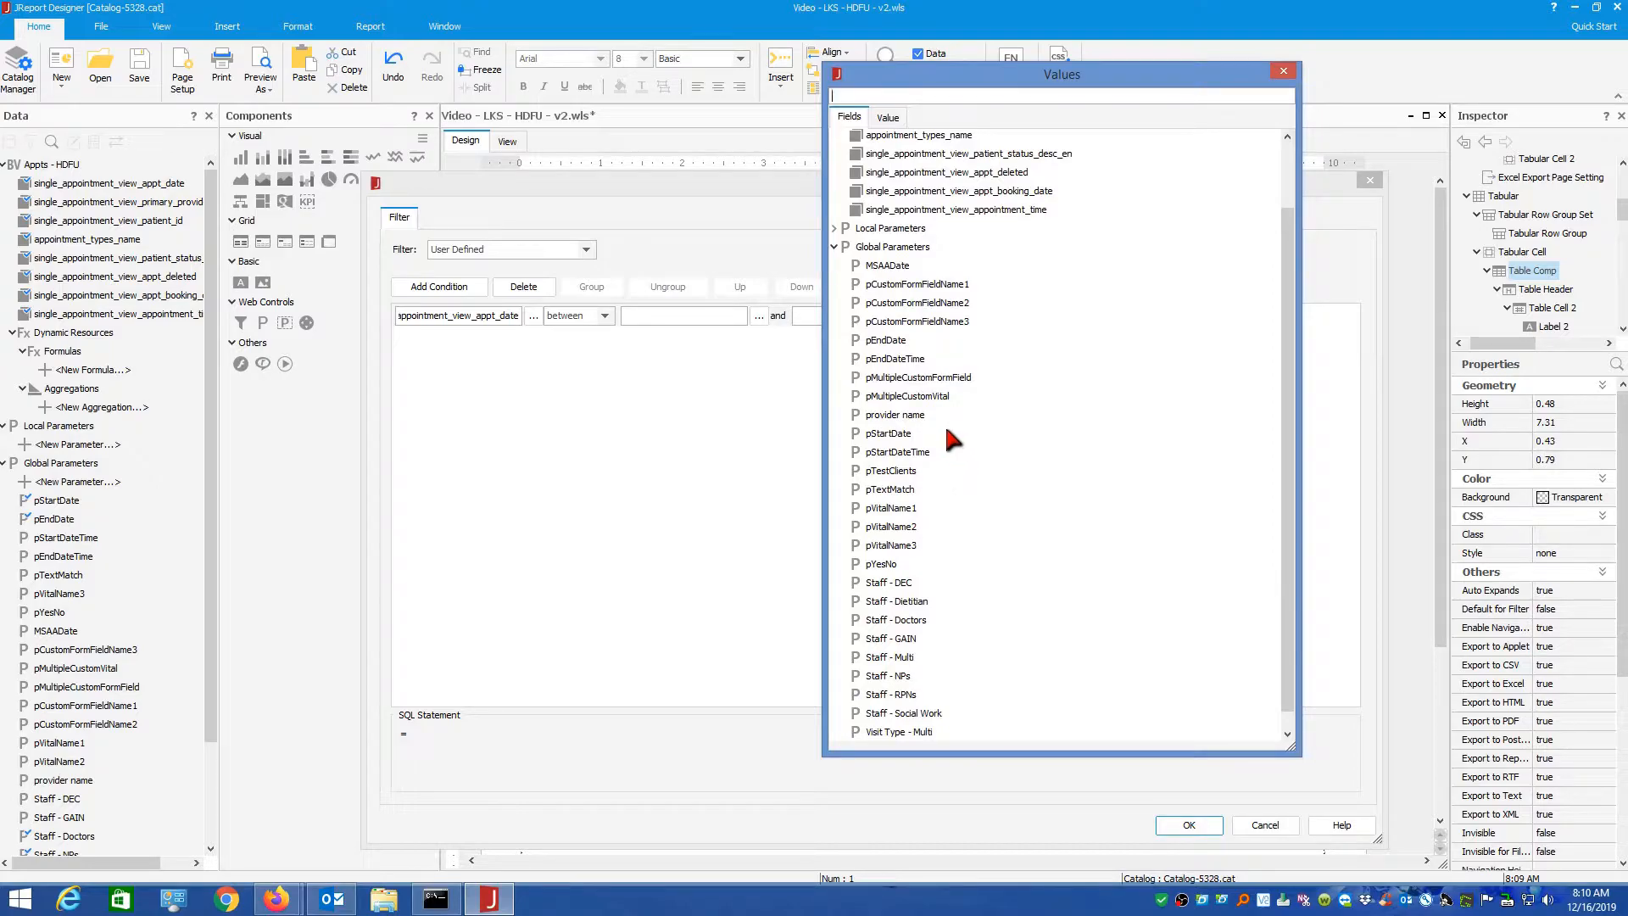
{"action": "double_click", "coordinate": [888, 433]}
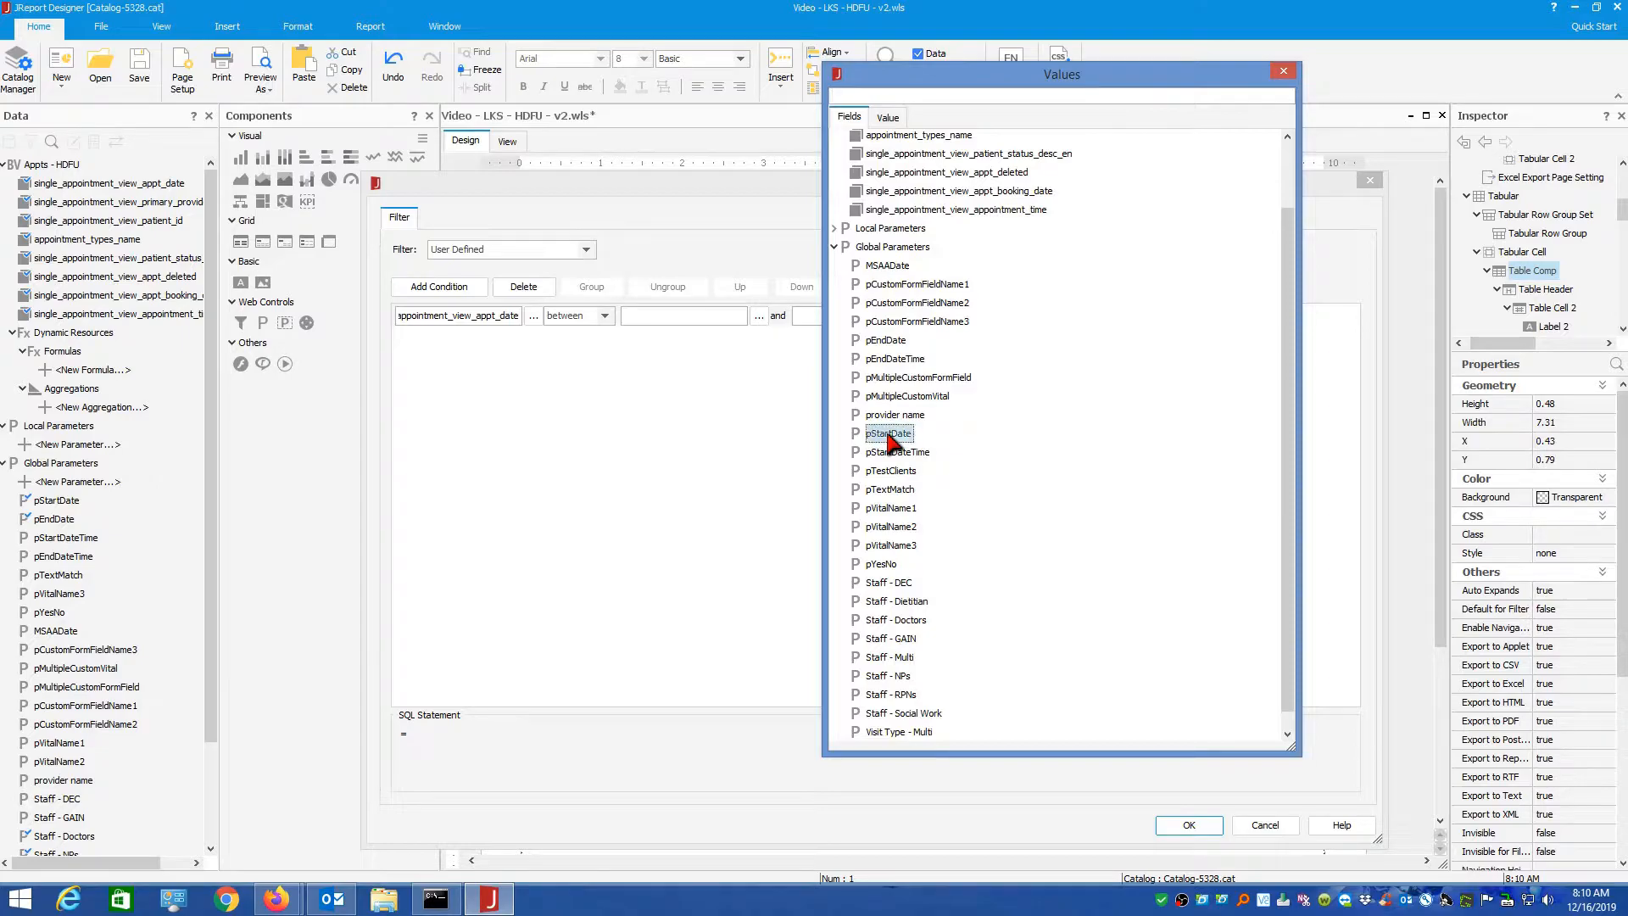
{"action": "left_click", "coordinate": [802, 315]}
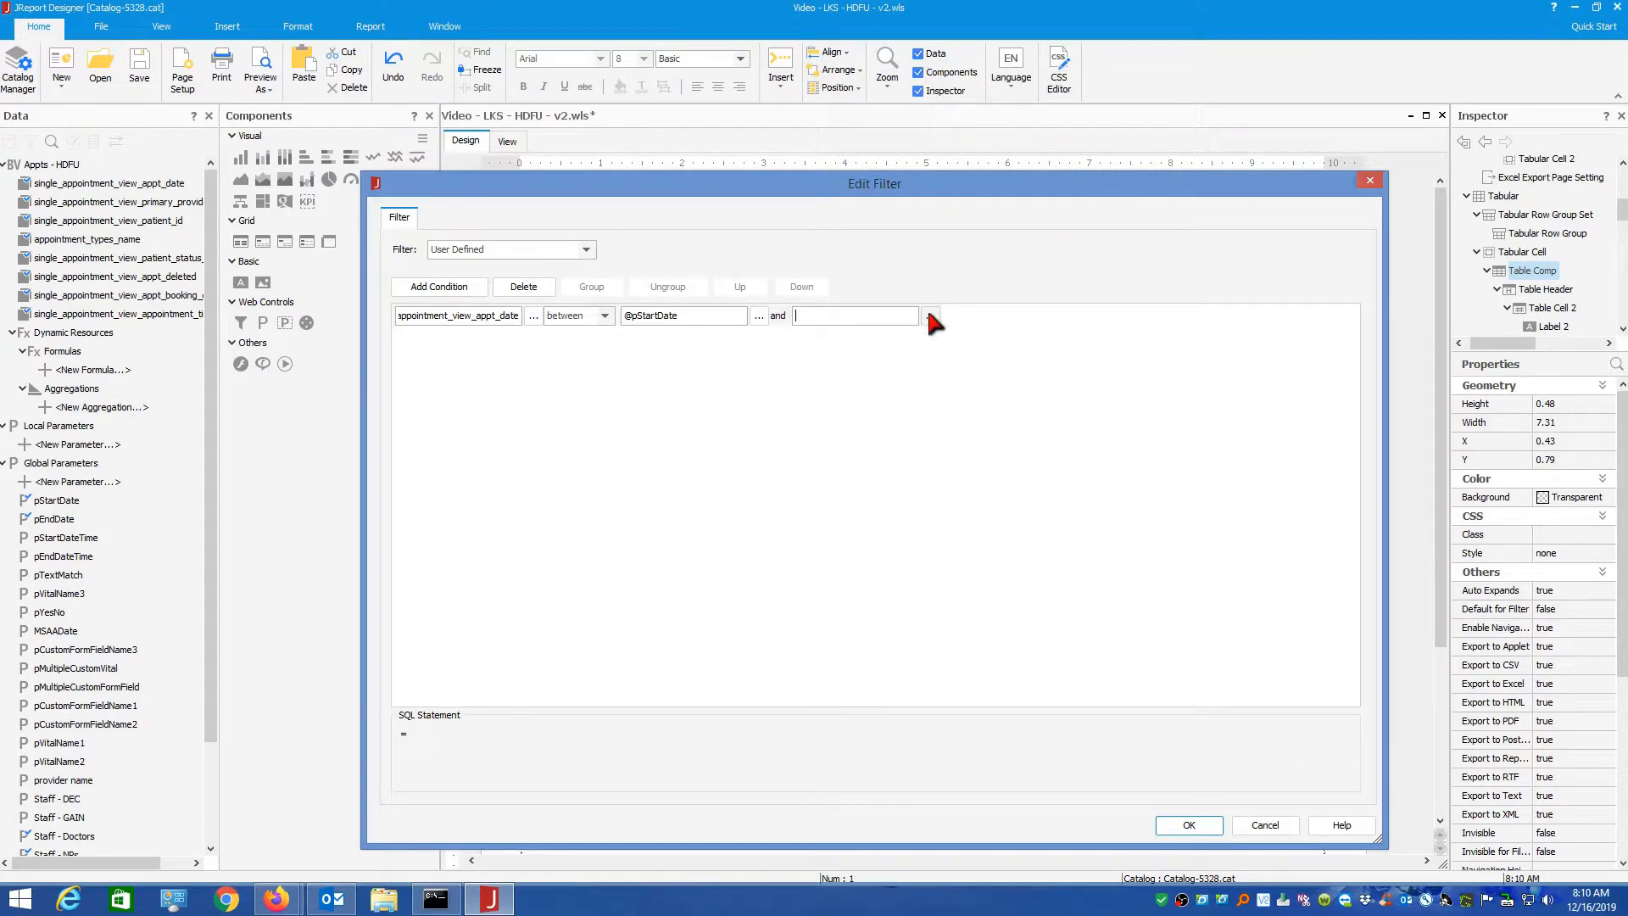
{"action": "left_click", "coordinate": [929, 315]}
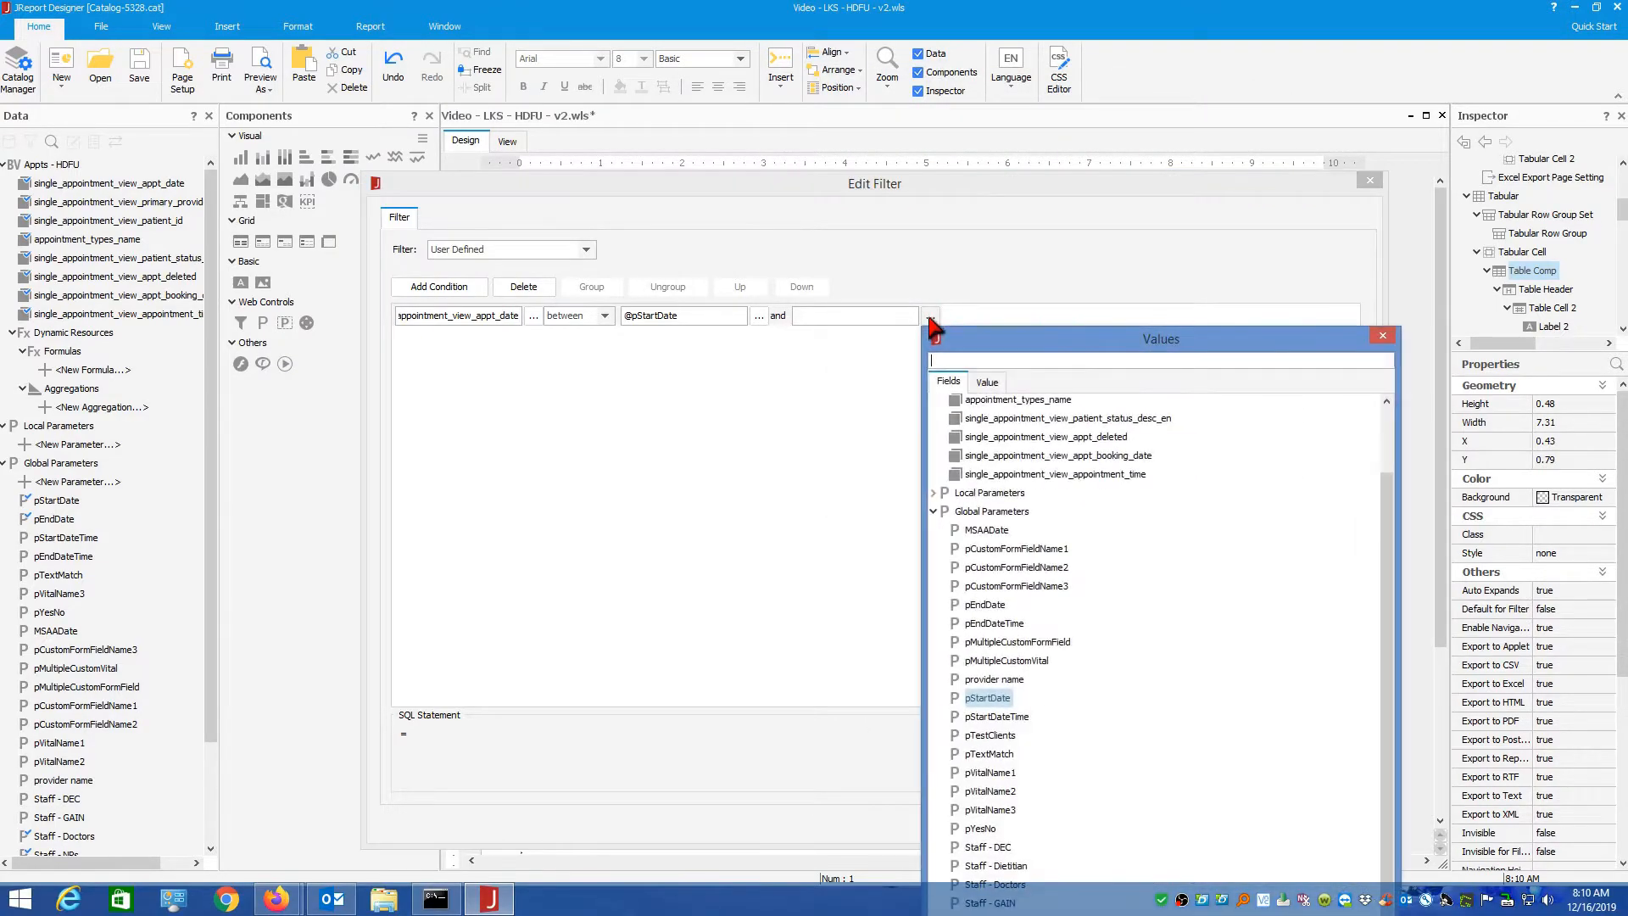
{"action": "left_click_drag", "start_coordinate": [983, 343], "coordinate": [1027, 155]}
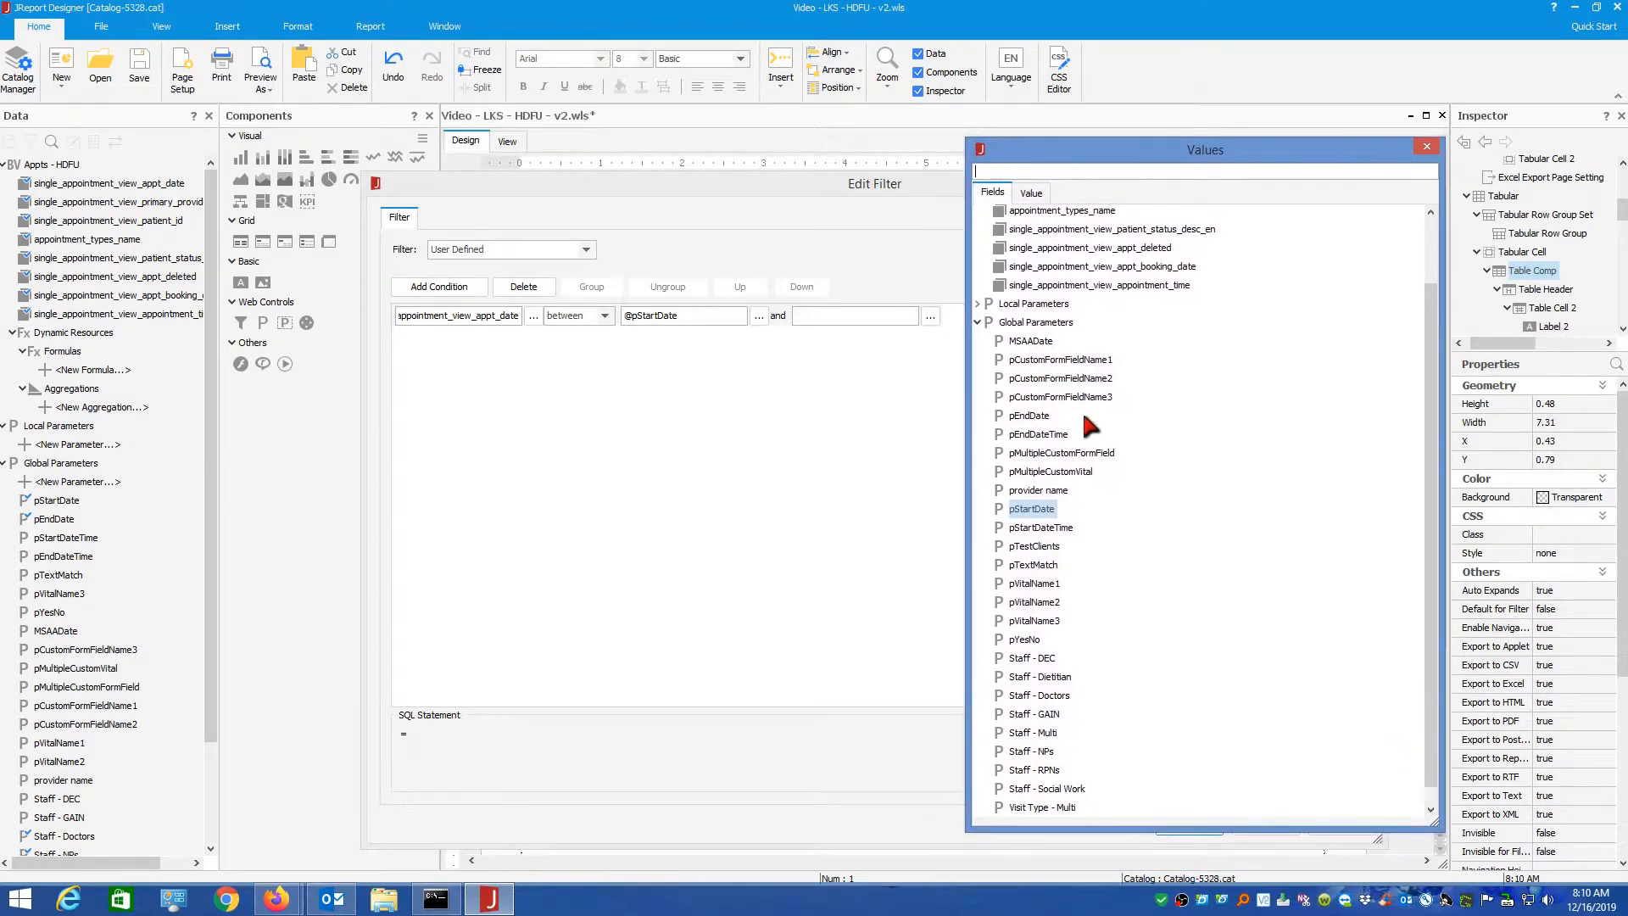
{"action": "left_click", "coordinate": [1024, 417]}
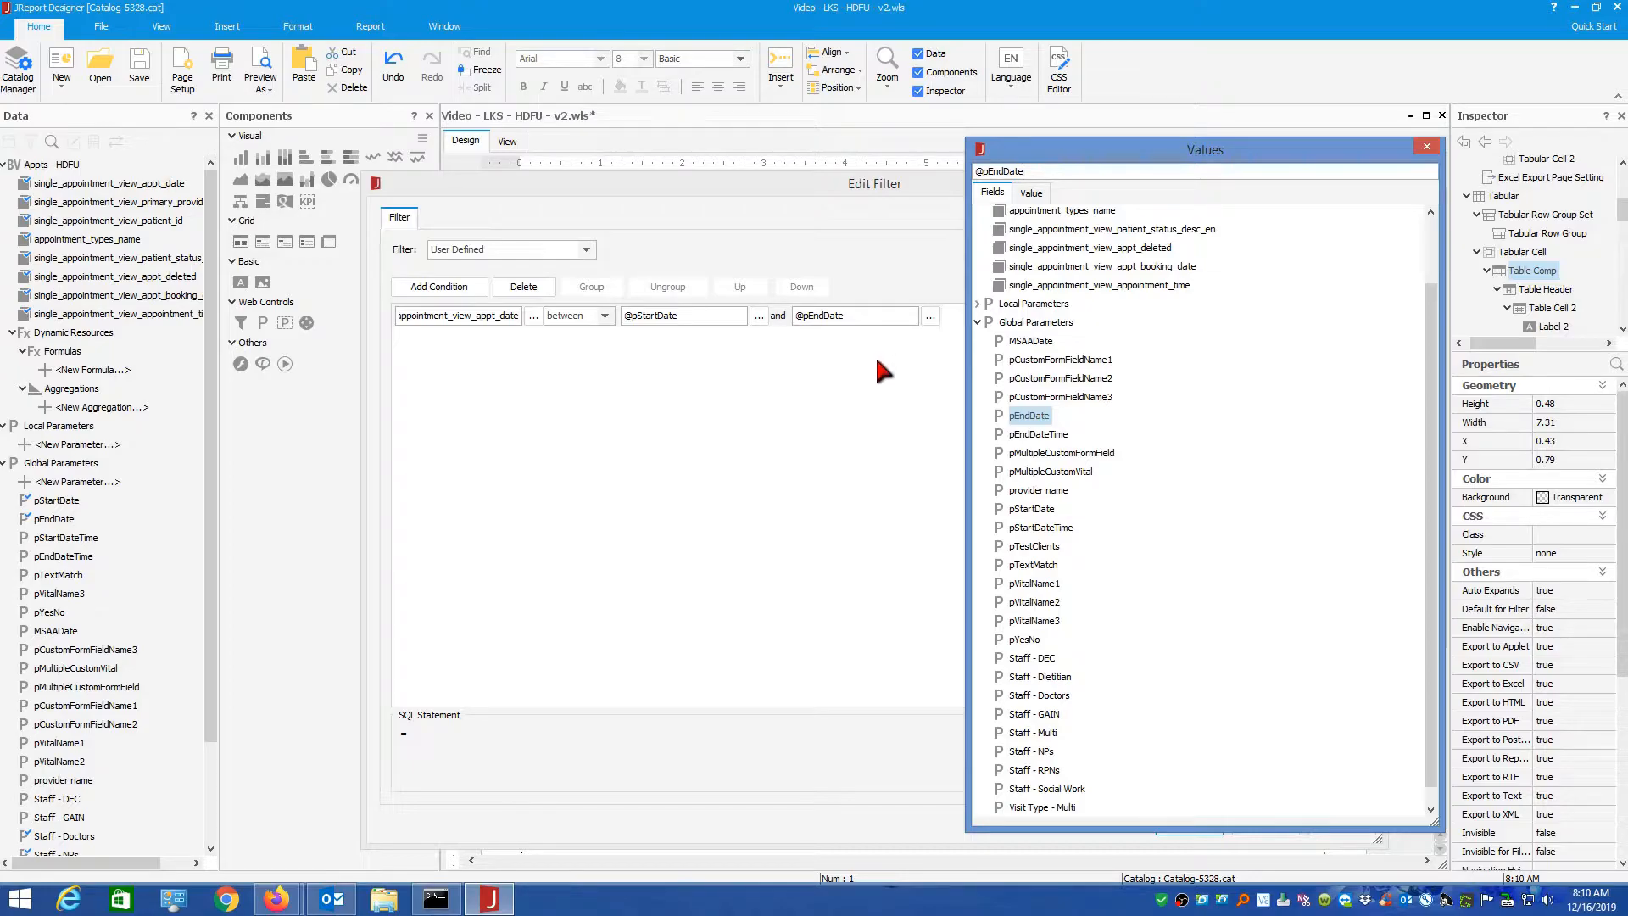
{"action": "left_click", "coordinate": [1427, 148]}
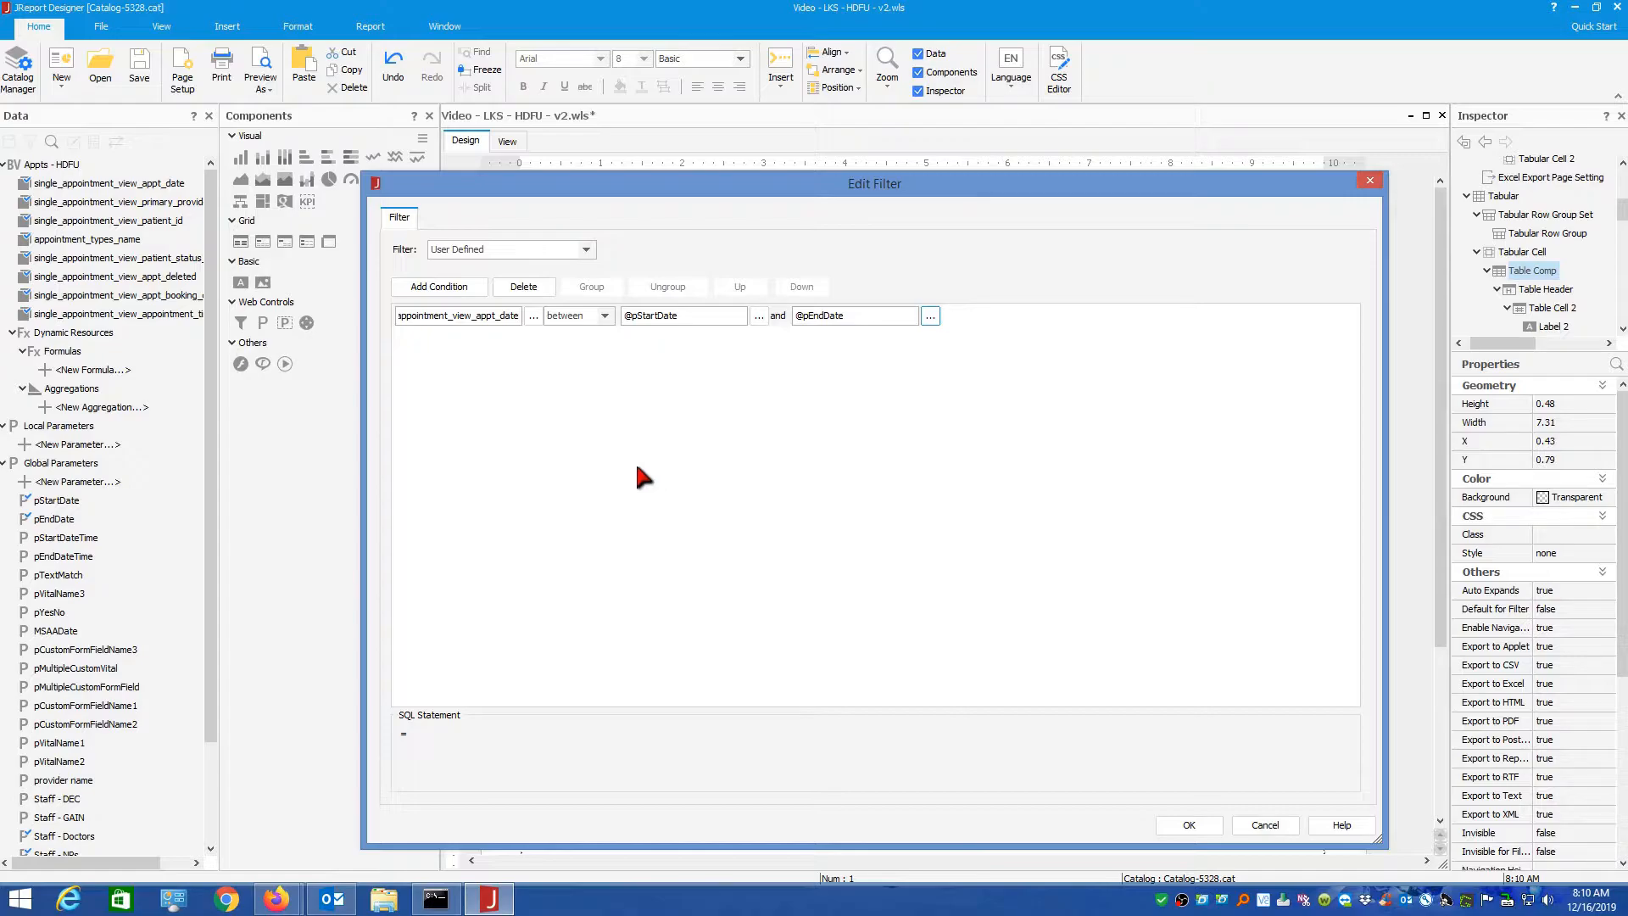
- Add a second filter condition joined by And, requiring appointment_types_name like %Hospital%
{"action": "left_click", "coordinate": [440, 286]}
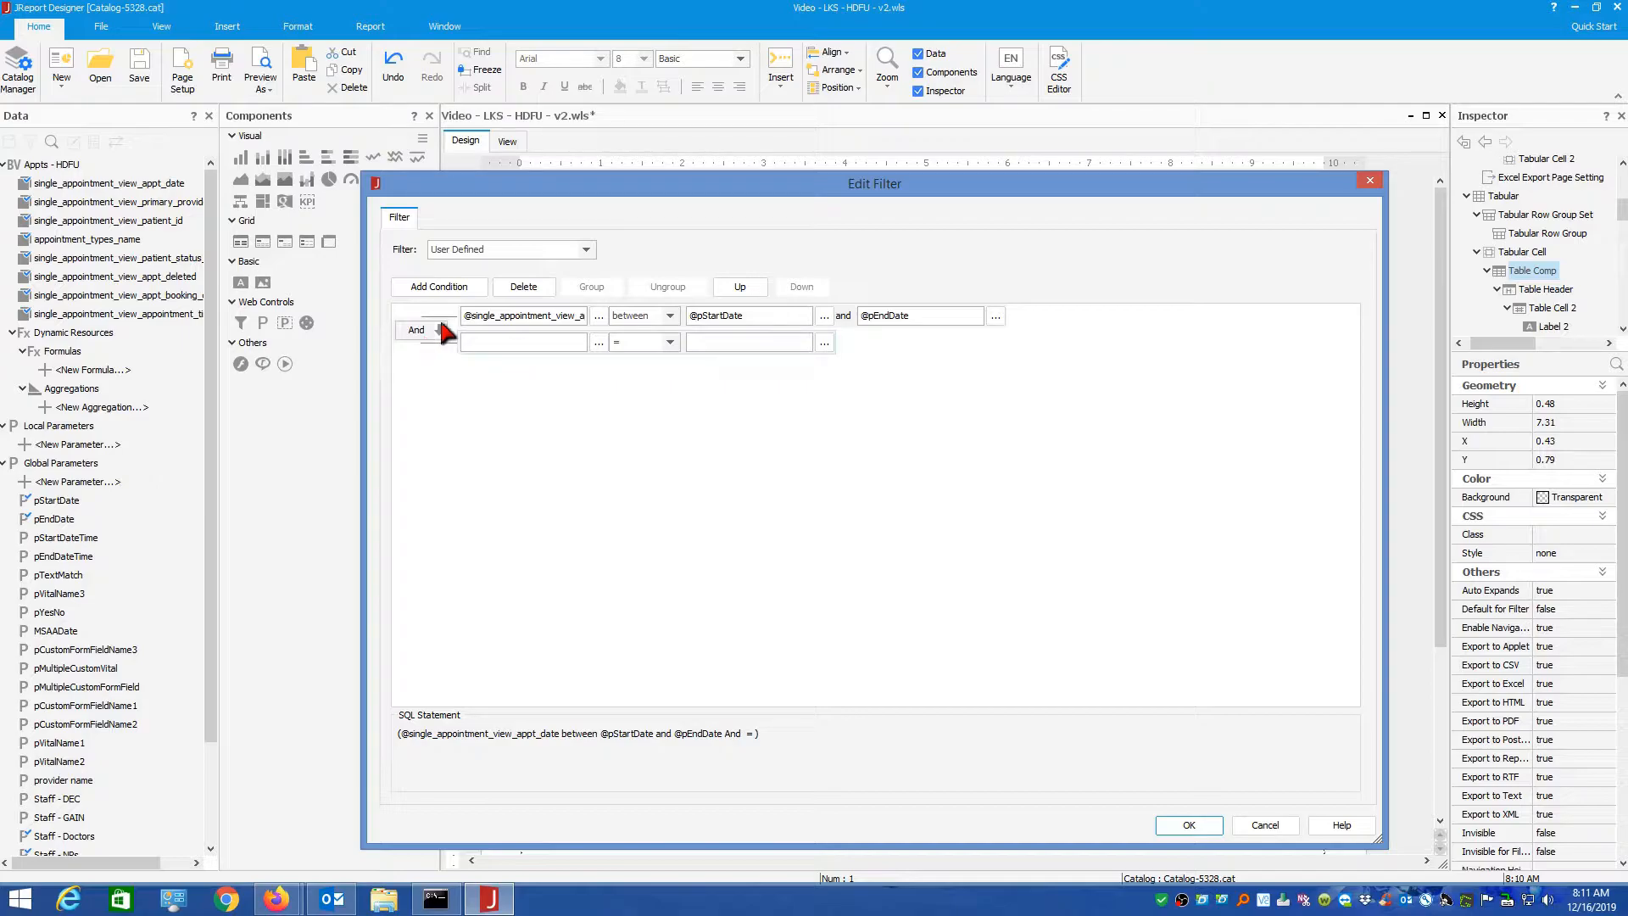
{"action": "left_click", "coordinate": [597, 342]}
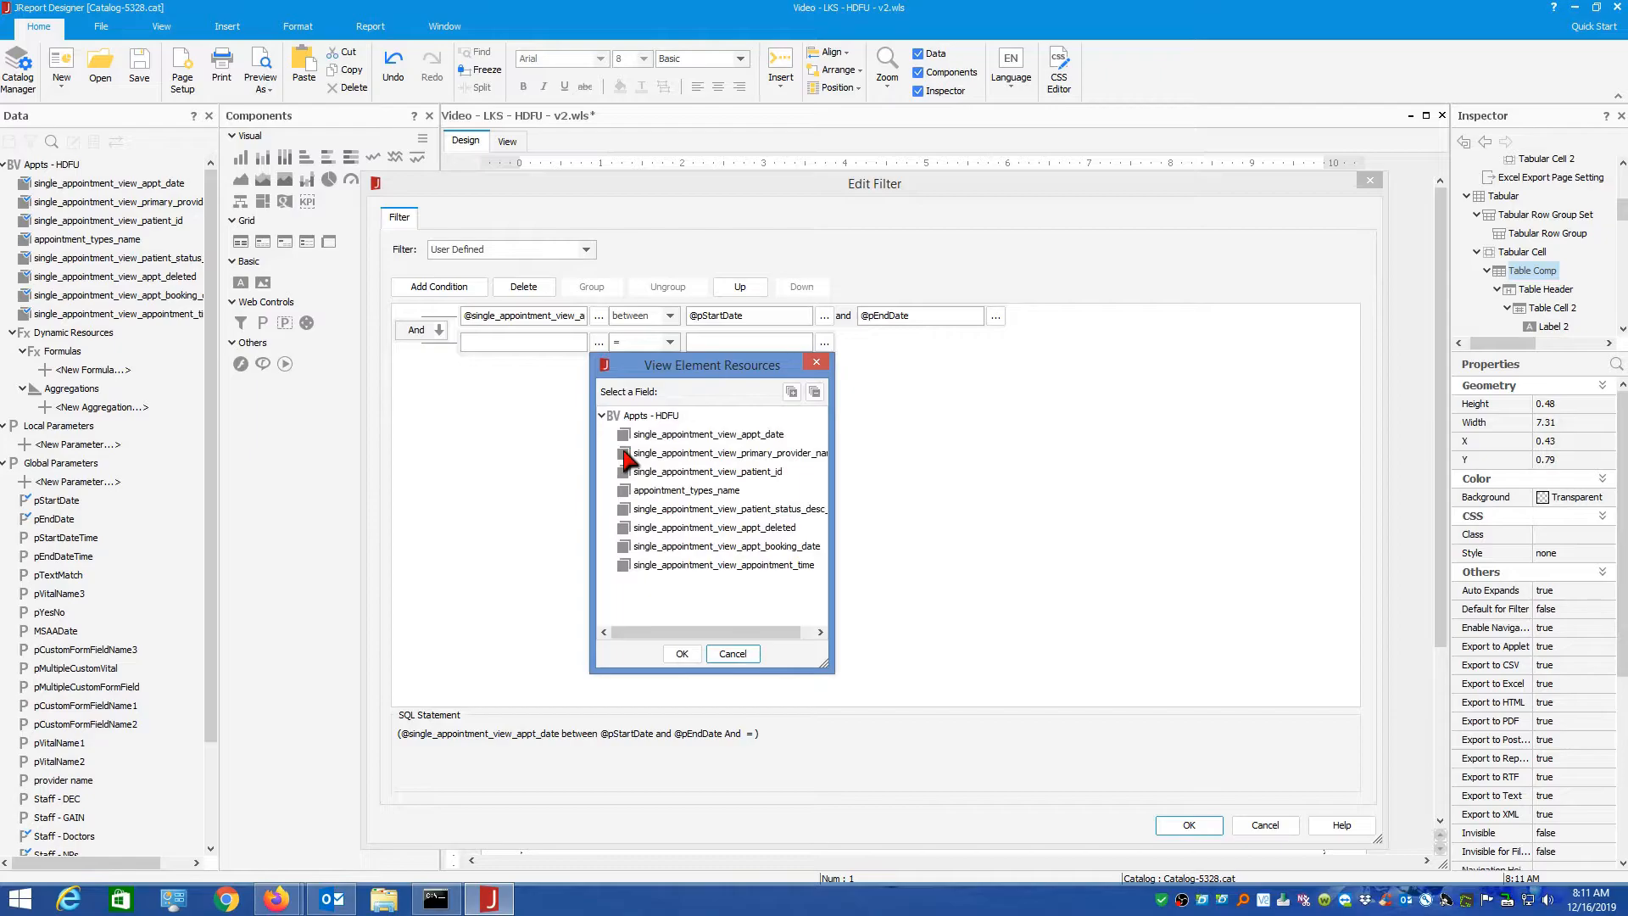
{"action": "double_click", "coordinate": [689, 494]}
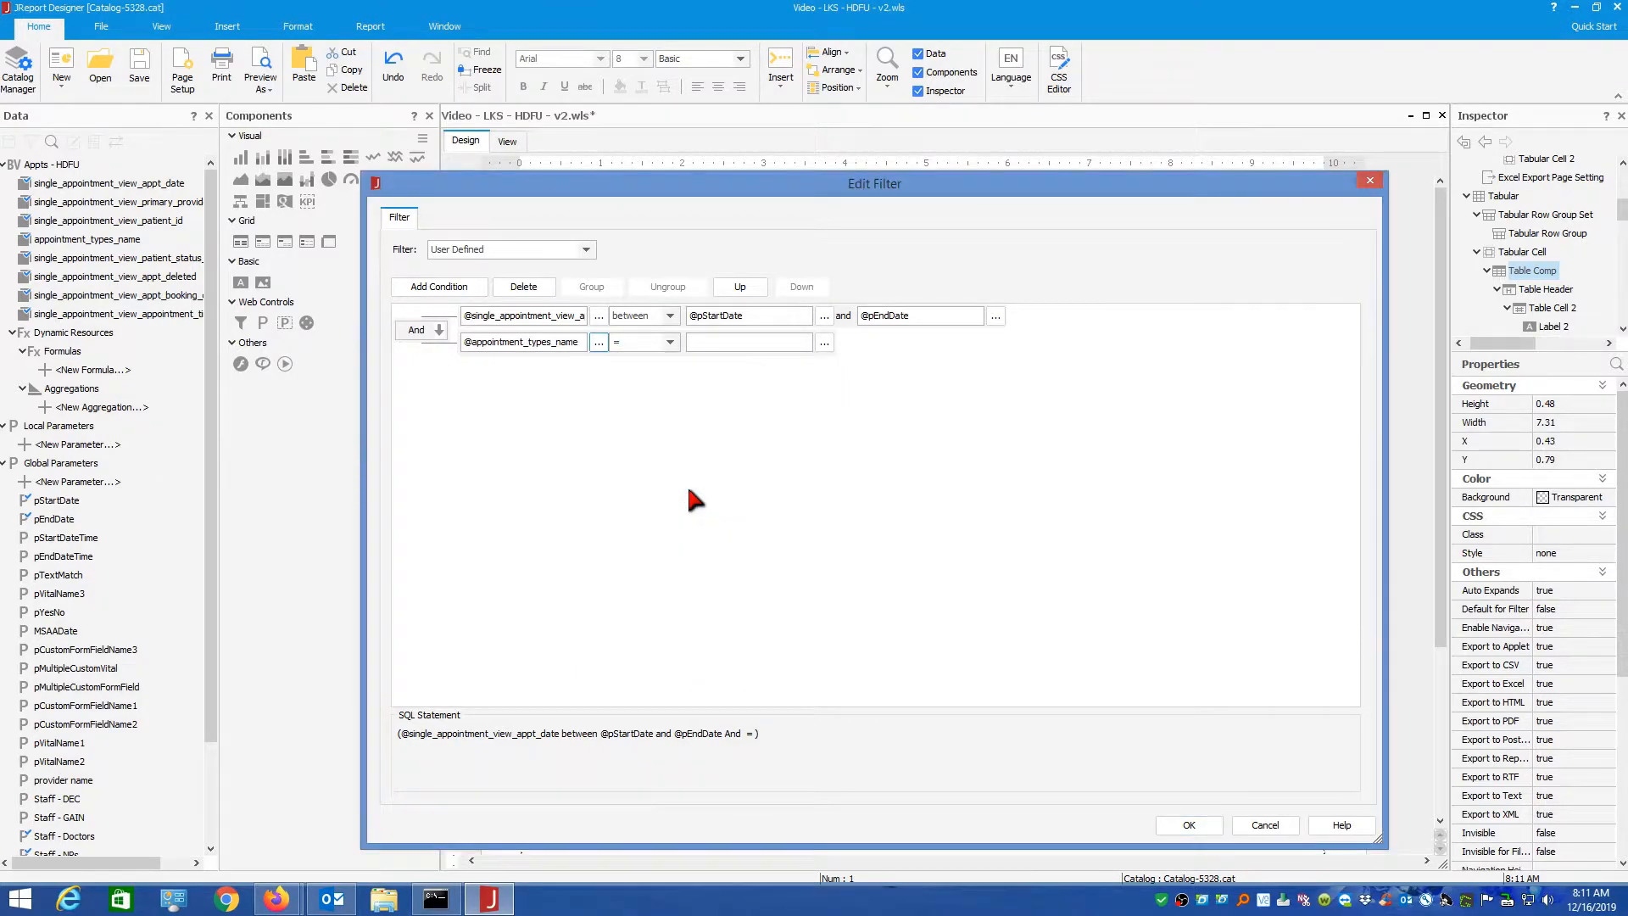
{"action": "left_click", "coordinate": [669, 342]}
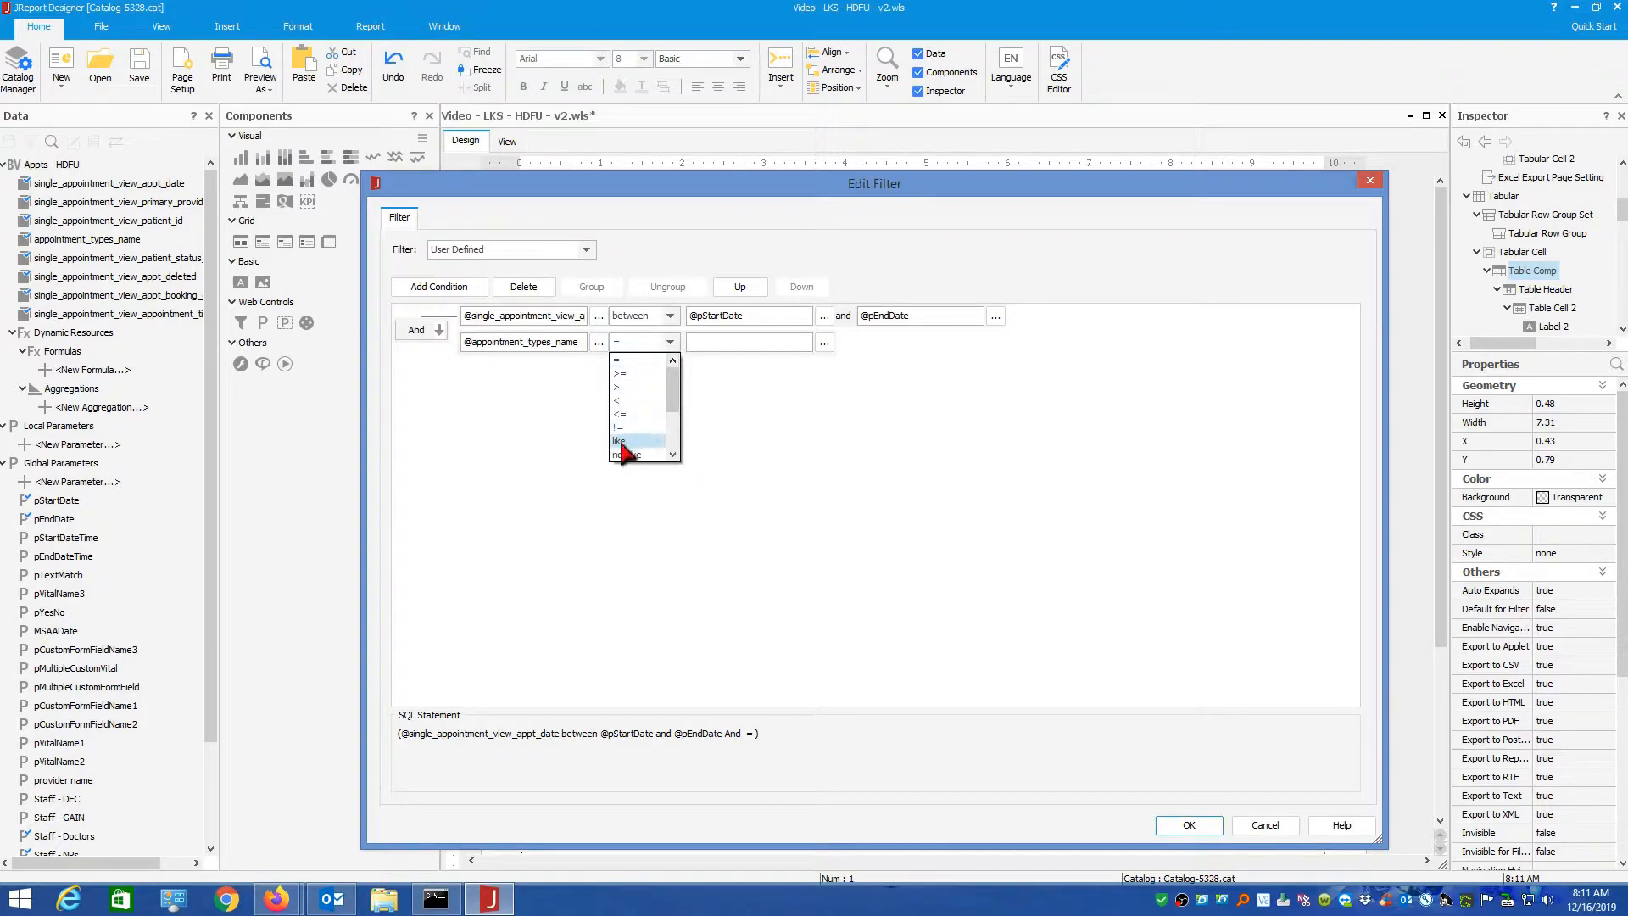
{"action": "left_click", "coordinate": [628, 441]}
{"action": "left_click", "coordinate": [702, 339]}
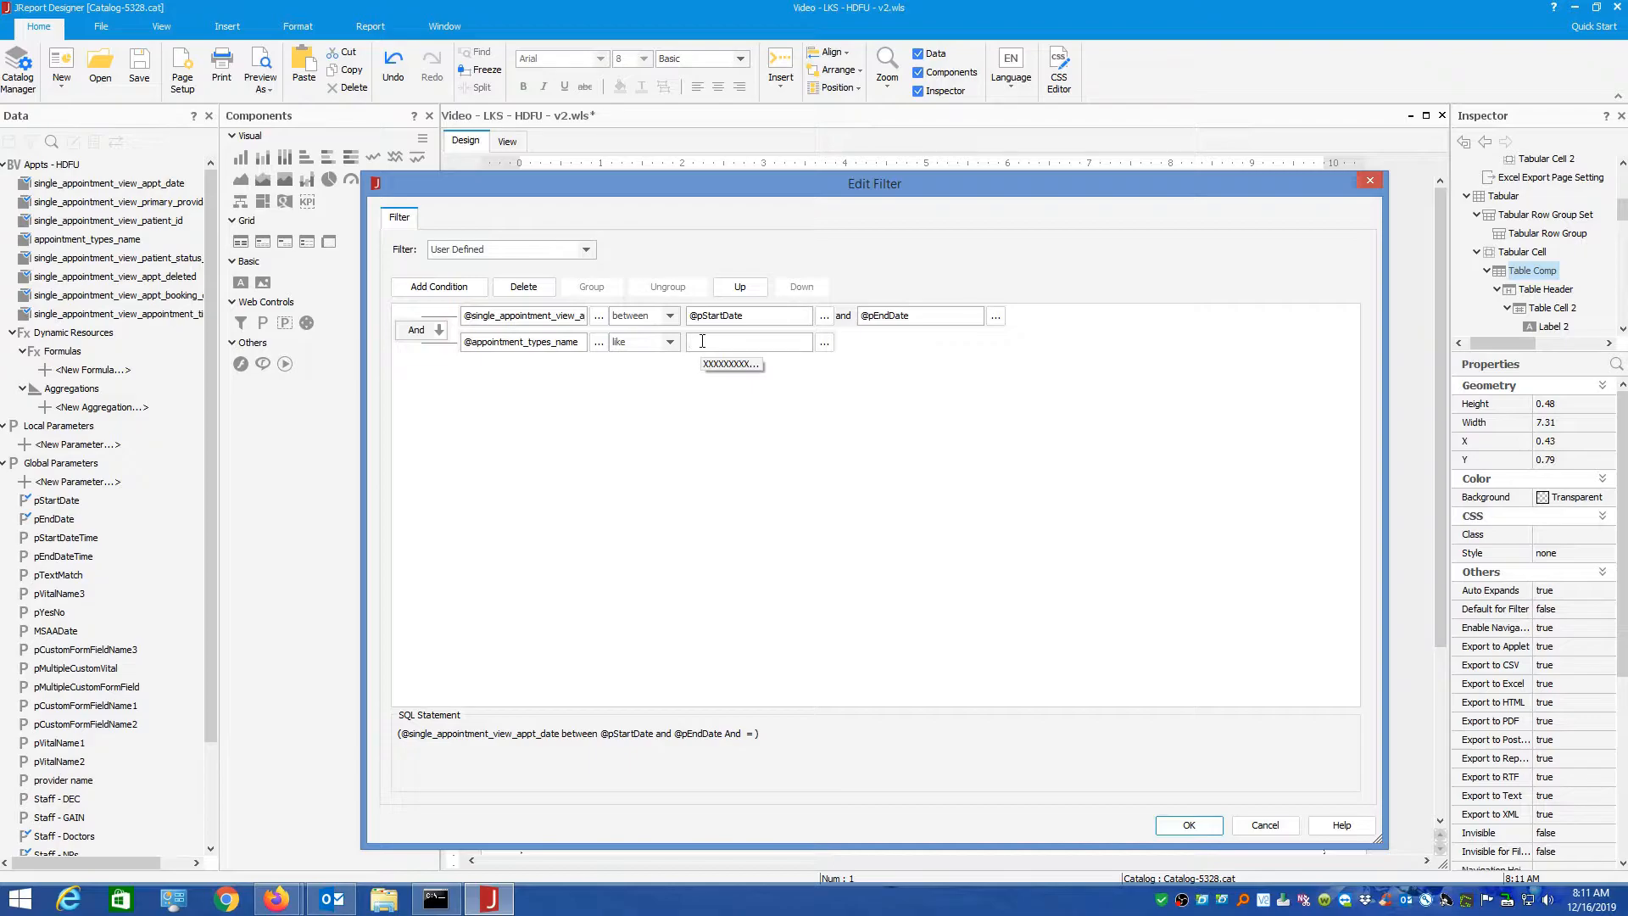
{"action": "type", "text": "%Hospital%"}
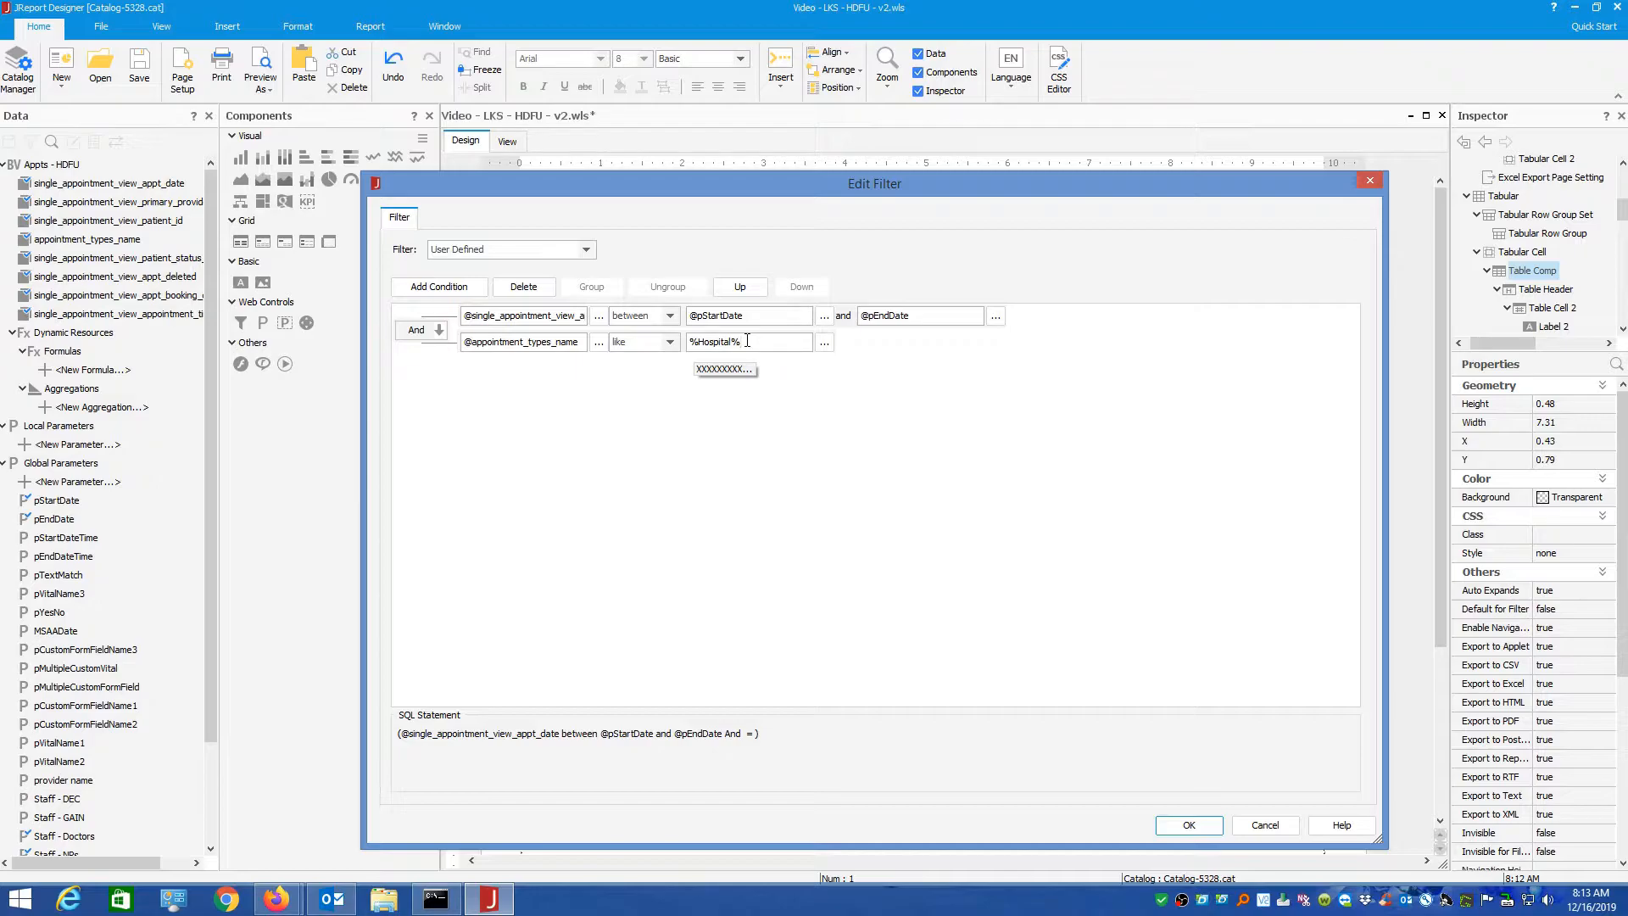
- Add a third filter condition joined by And, requiring single_appointment_view_appt_deleted = N
{"action": "left_click", "coordinate": [458, 287]}
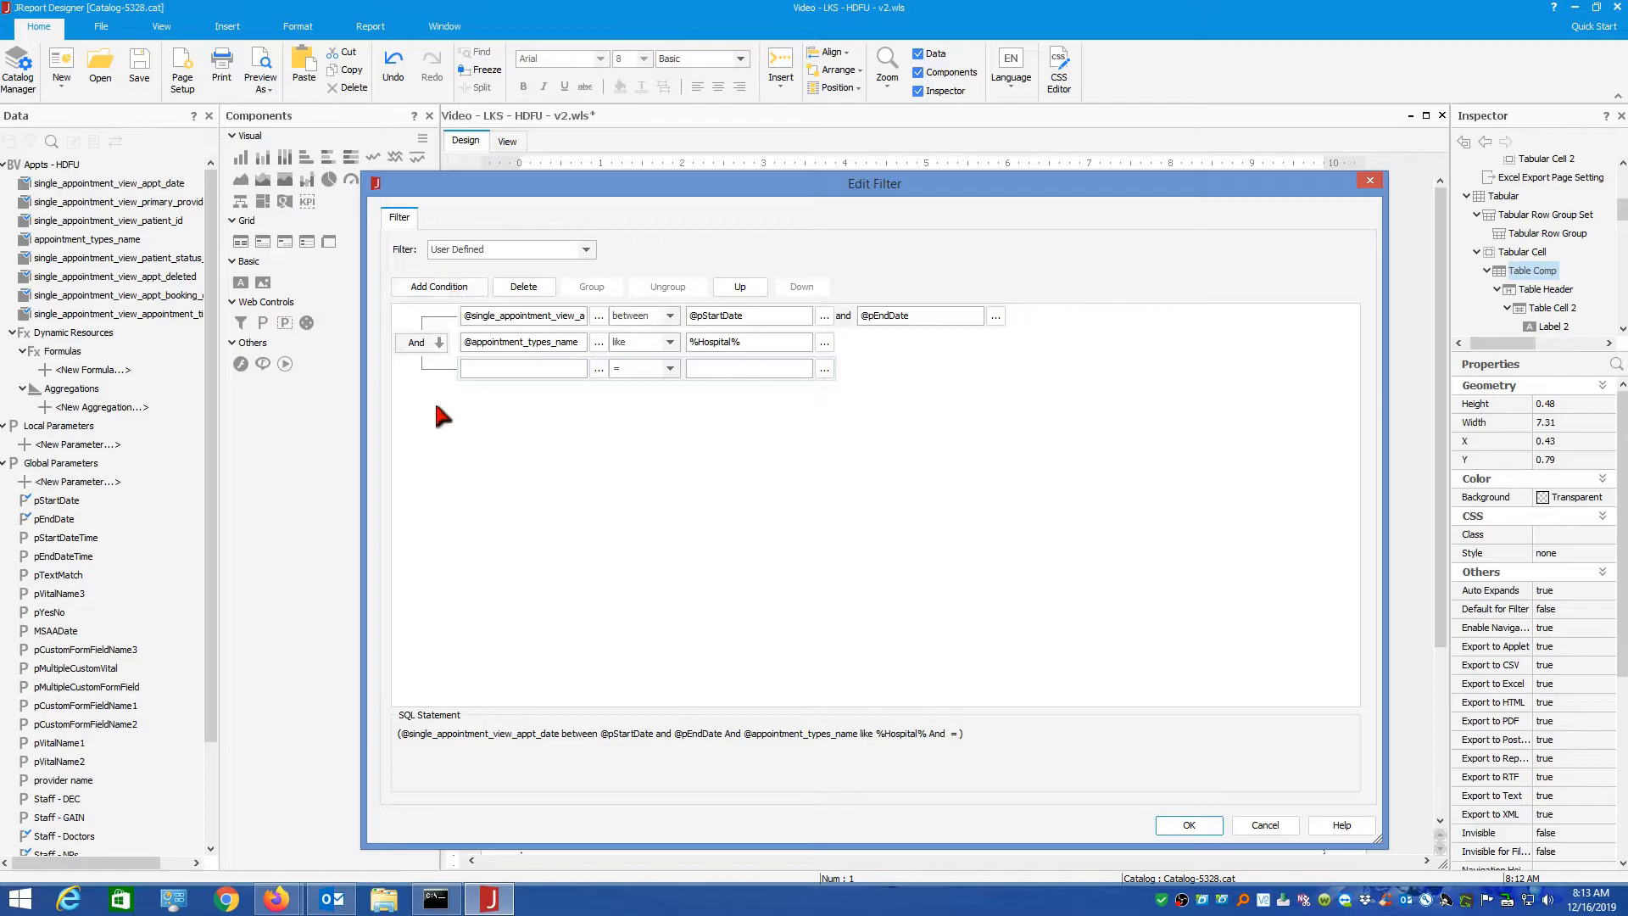
{"action": "left_click", "coordinate": [599, 368]}
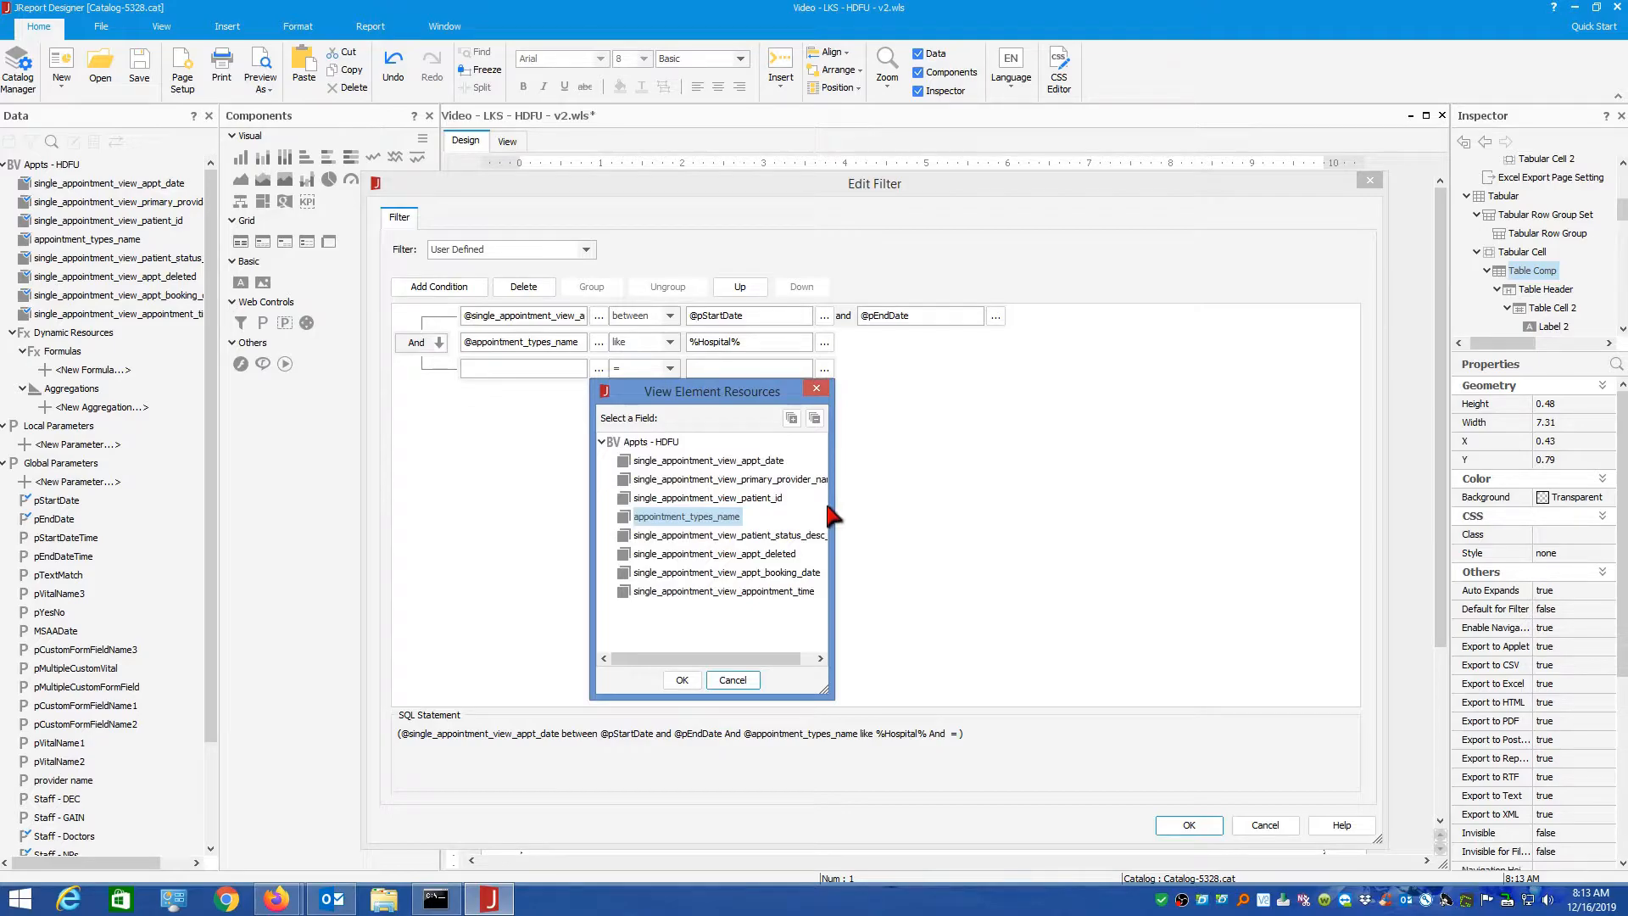
{"action": "left_click_drag", "start_coordinate": [830, 508], "coordinate": [953, 505]}
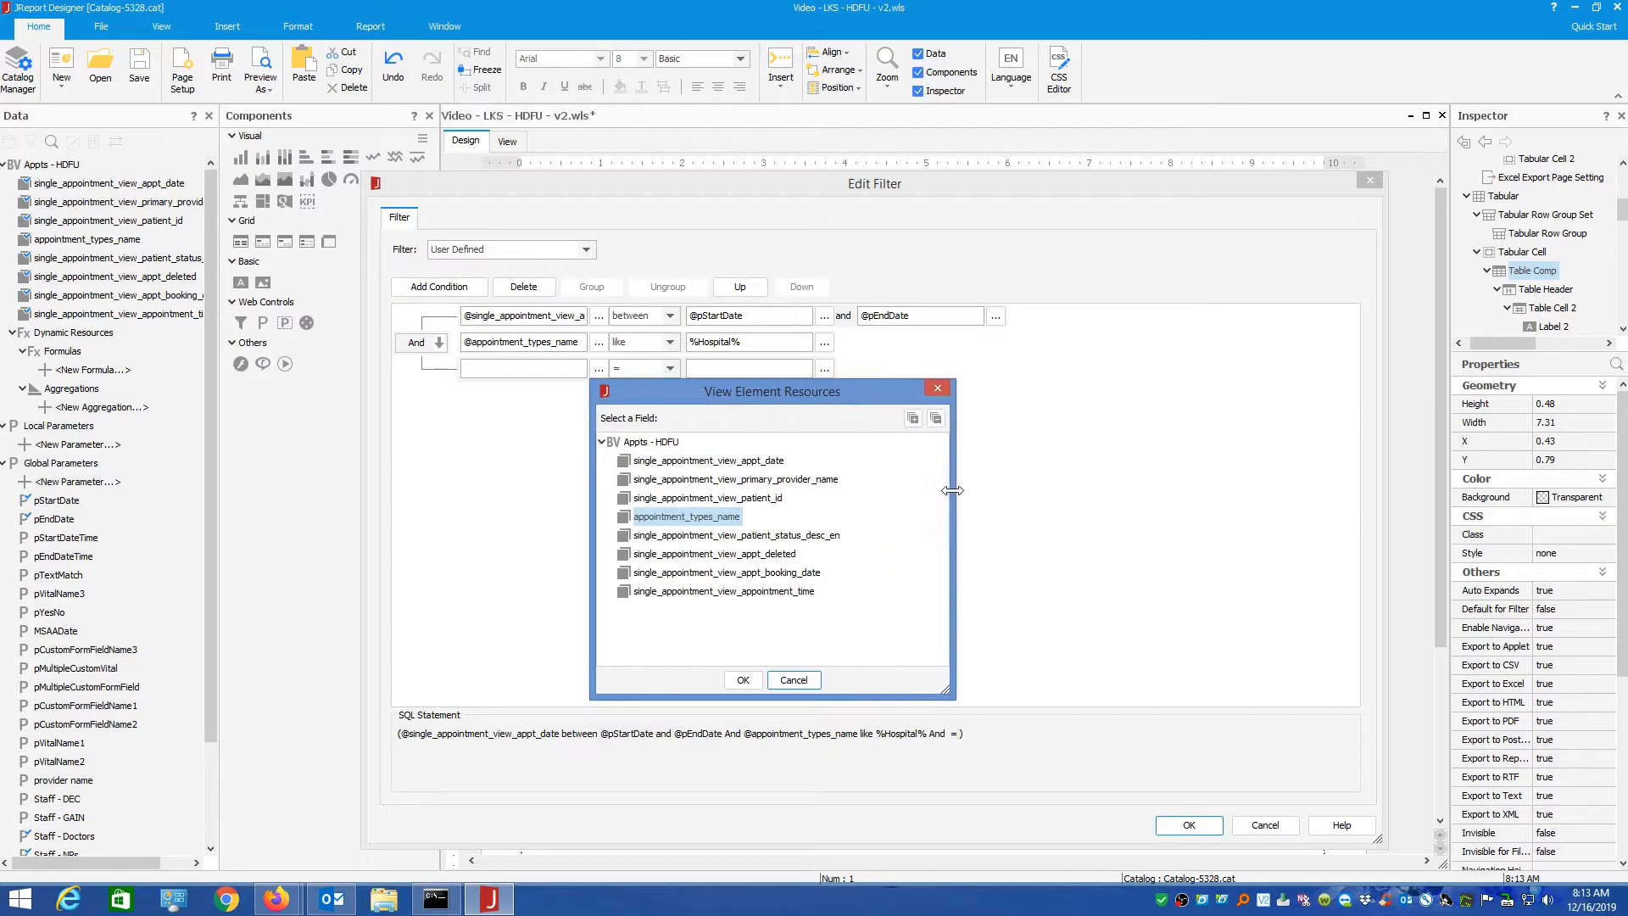
{"action": "double_click", "coordinate": [702, 554]}
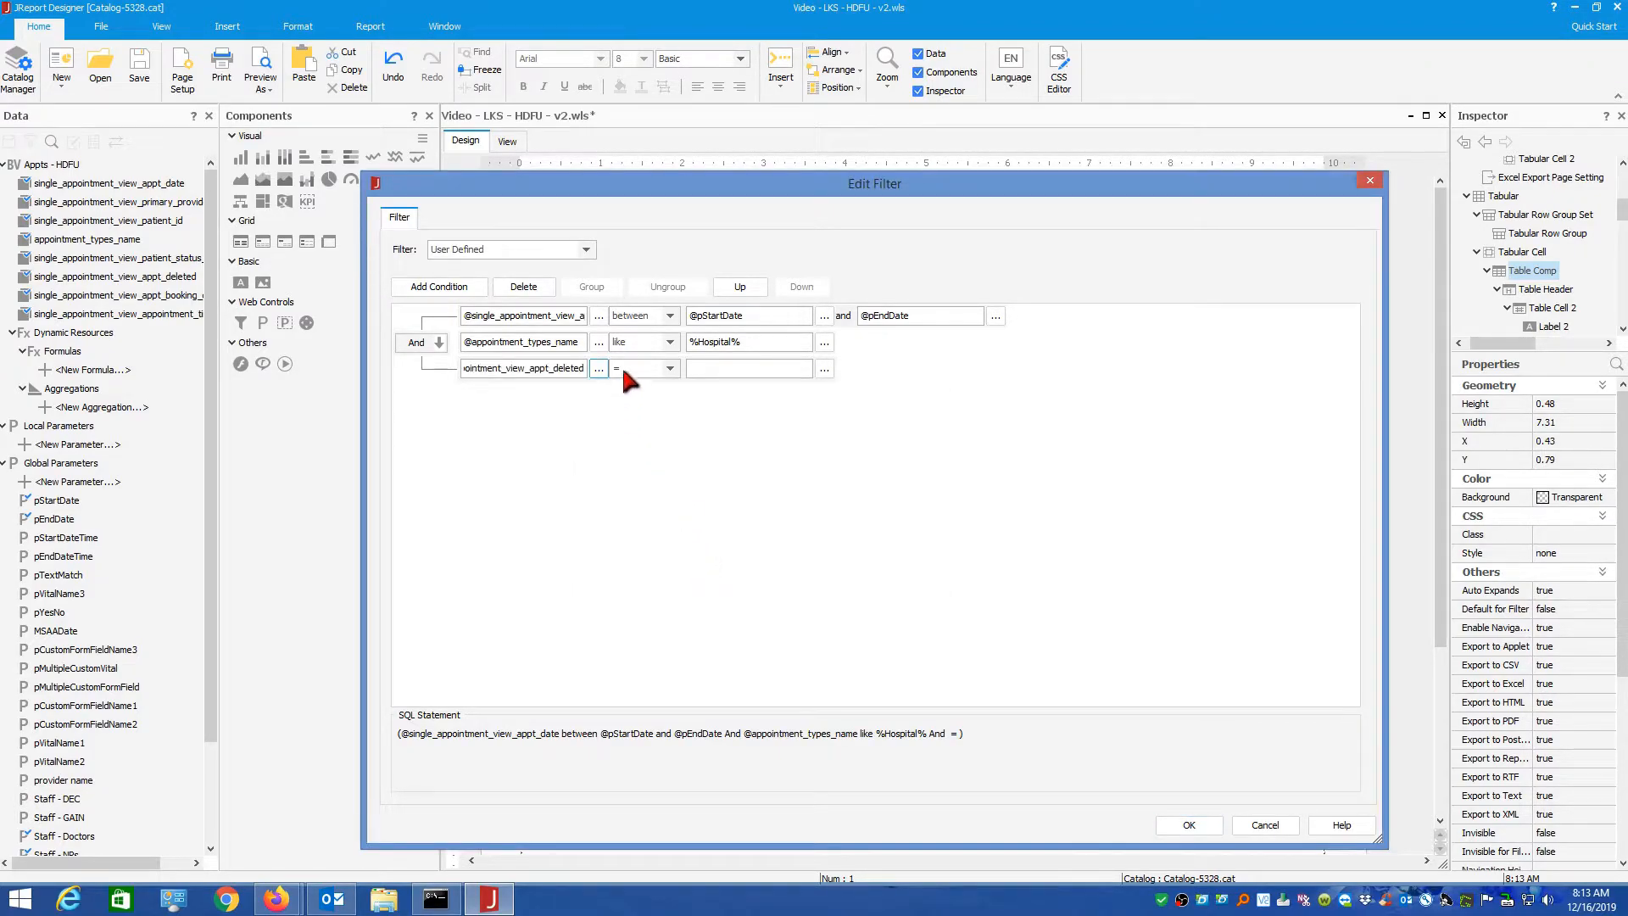
{"action": "left_click", "coordinate": [703, 371]}
- Add a fourth filter condition joined by And on single_appointment_view_primary_provider_name with the operator in
{"action": "left_click", "coordinate": [439, 287]}
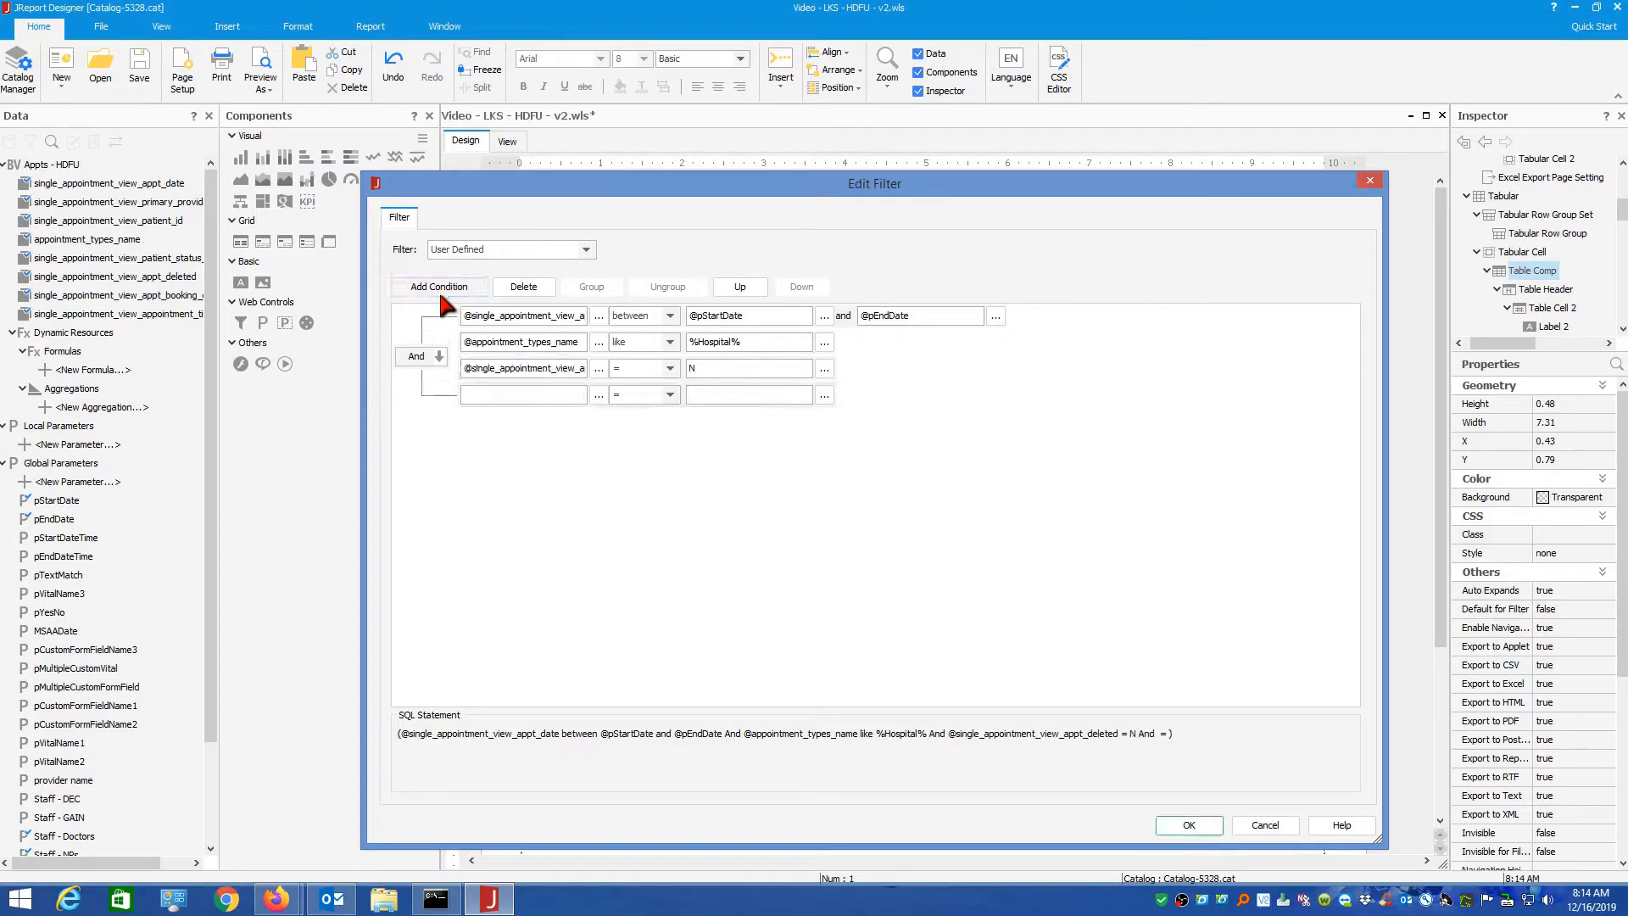
{"action": "left_click", "coordinate": [598, 394]}
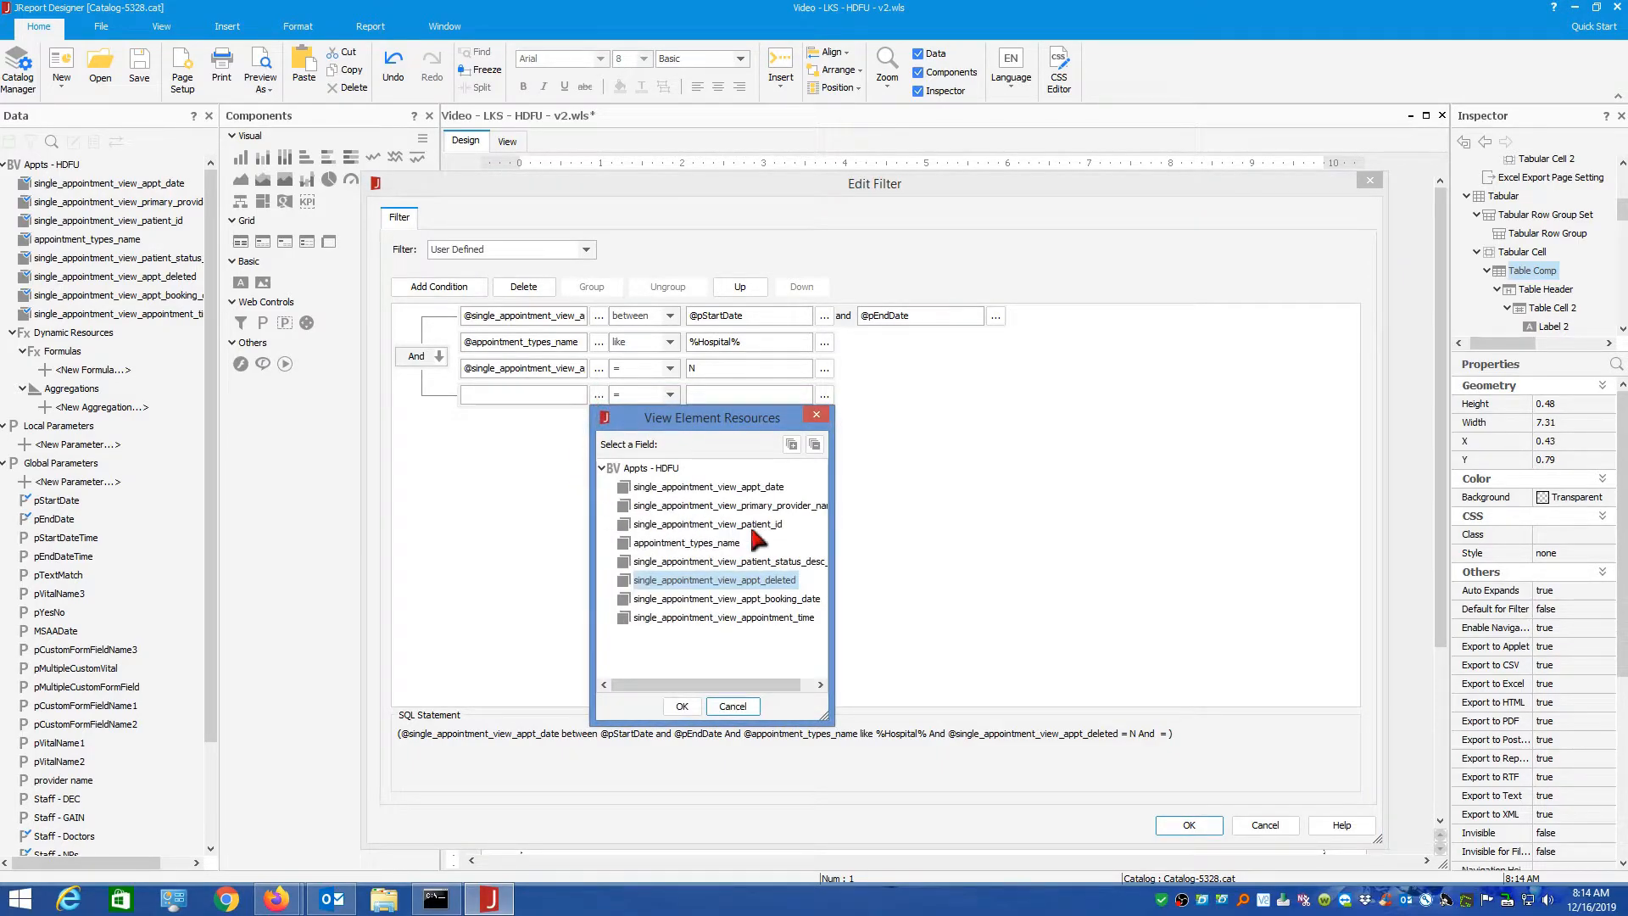
{"action": "left_click_drag", "start_coordinate": [829, 534], "coordinate": [932, 536]}
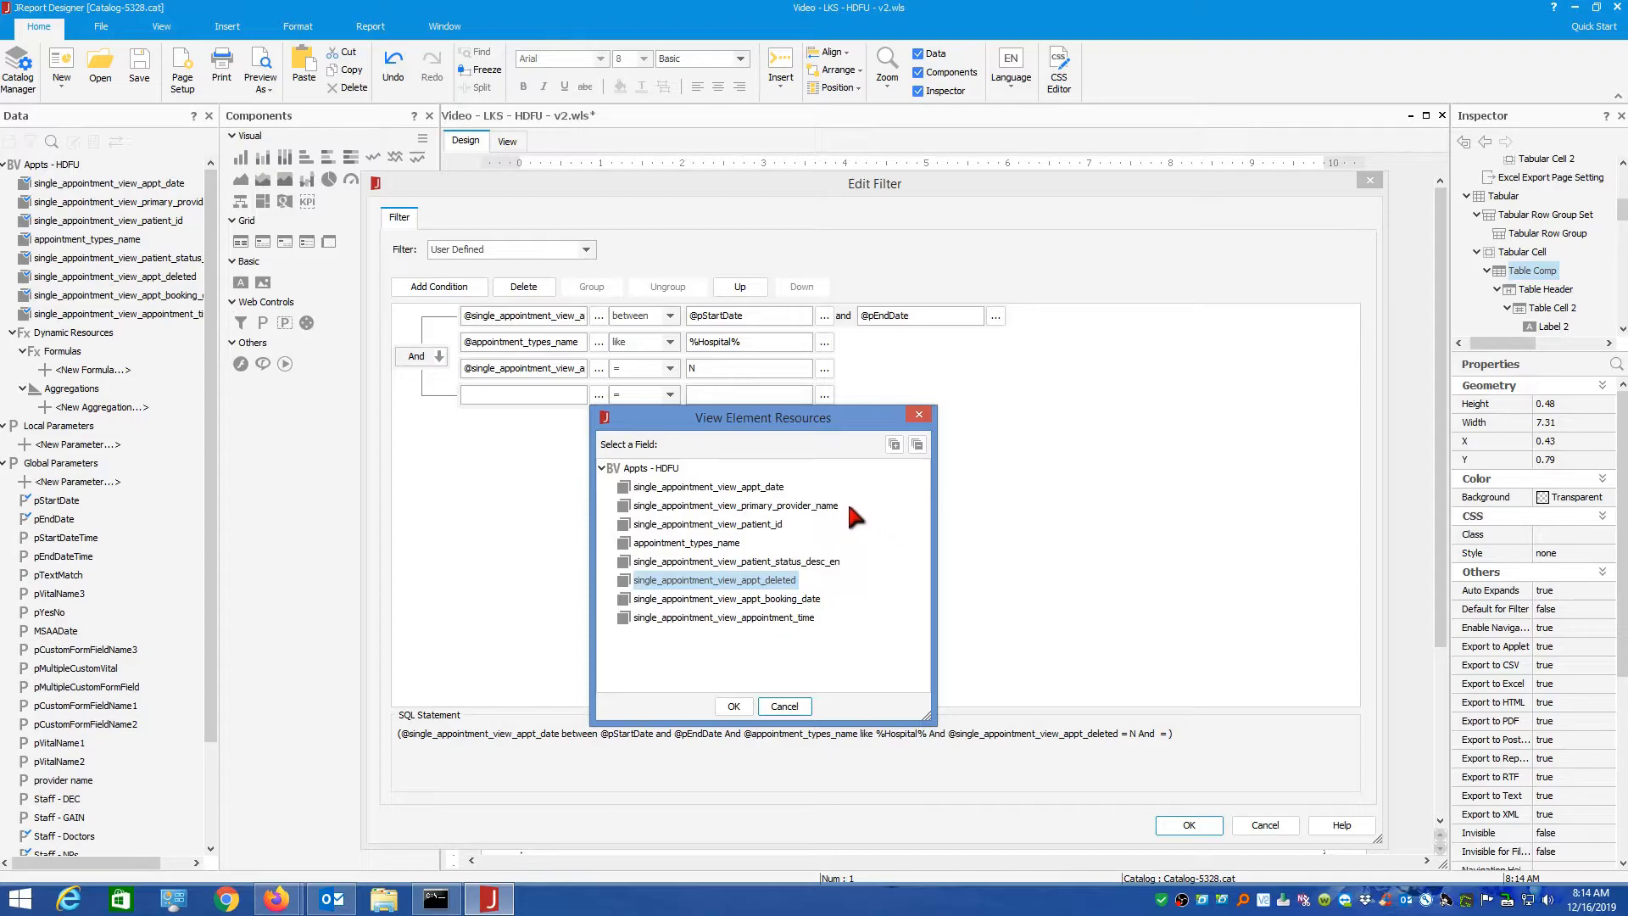
{"action": "left_click", "coordinate": [797, 507]}
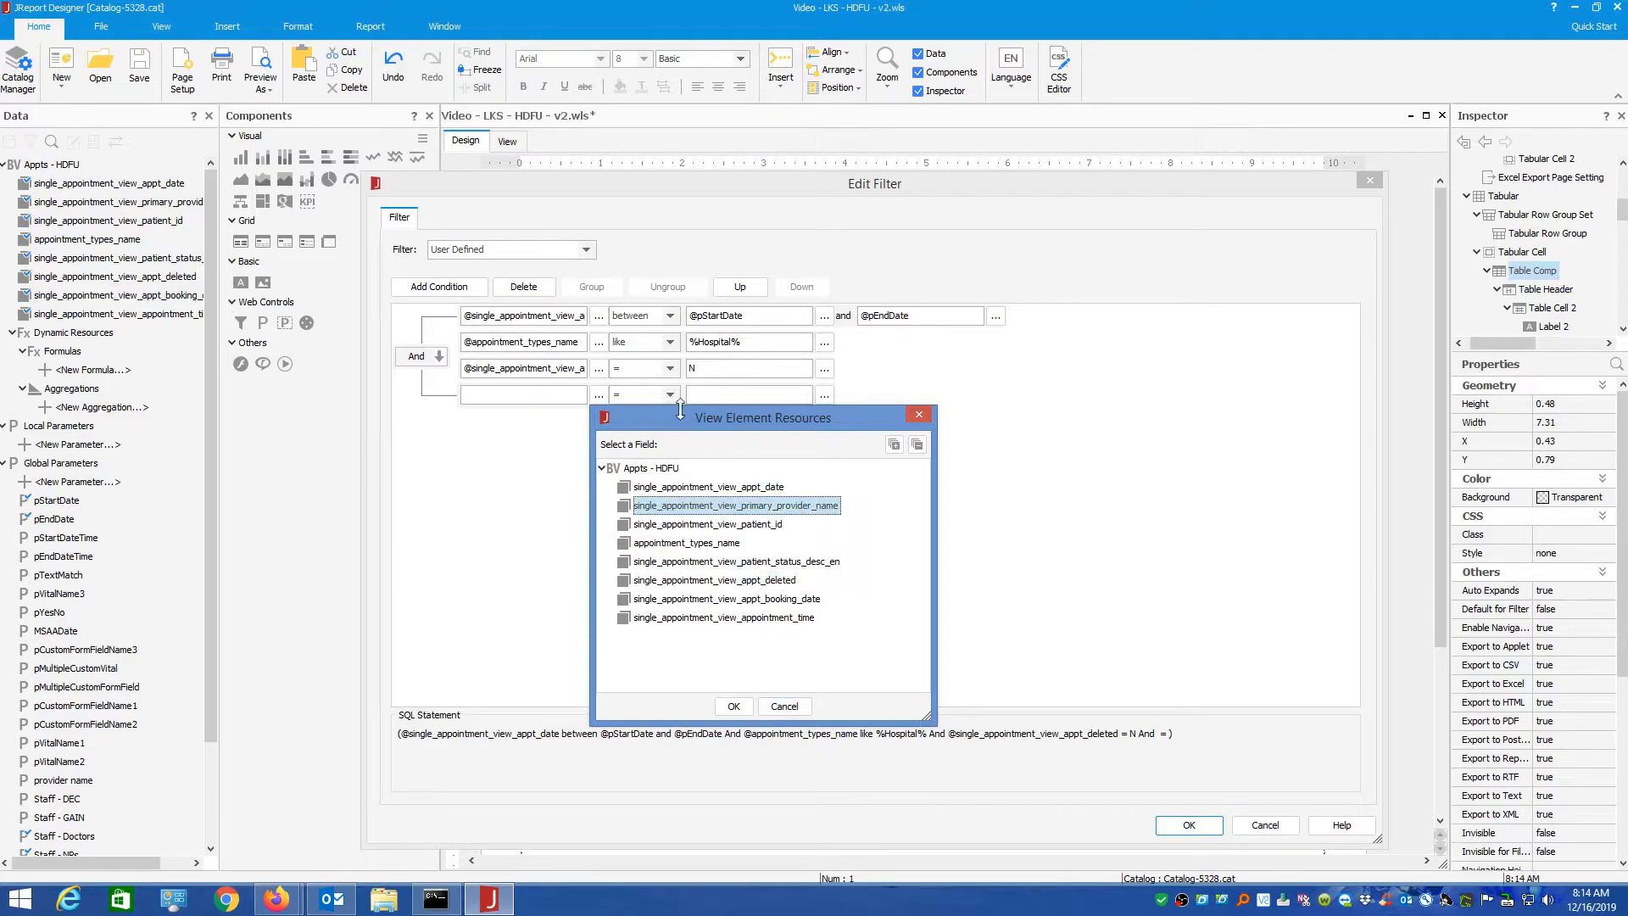
{"action": "double_click", "coordinate": [708, 506]}
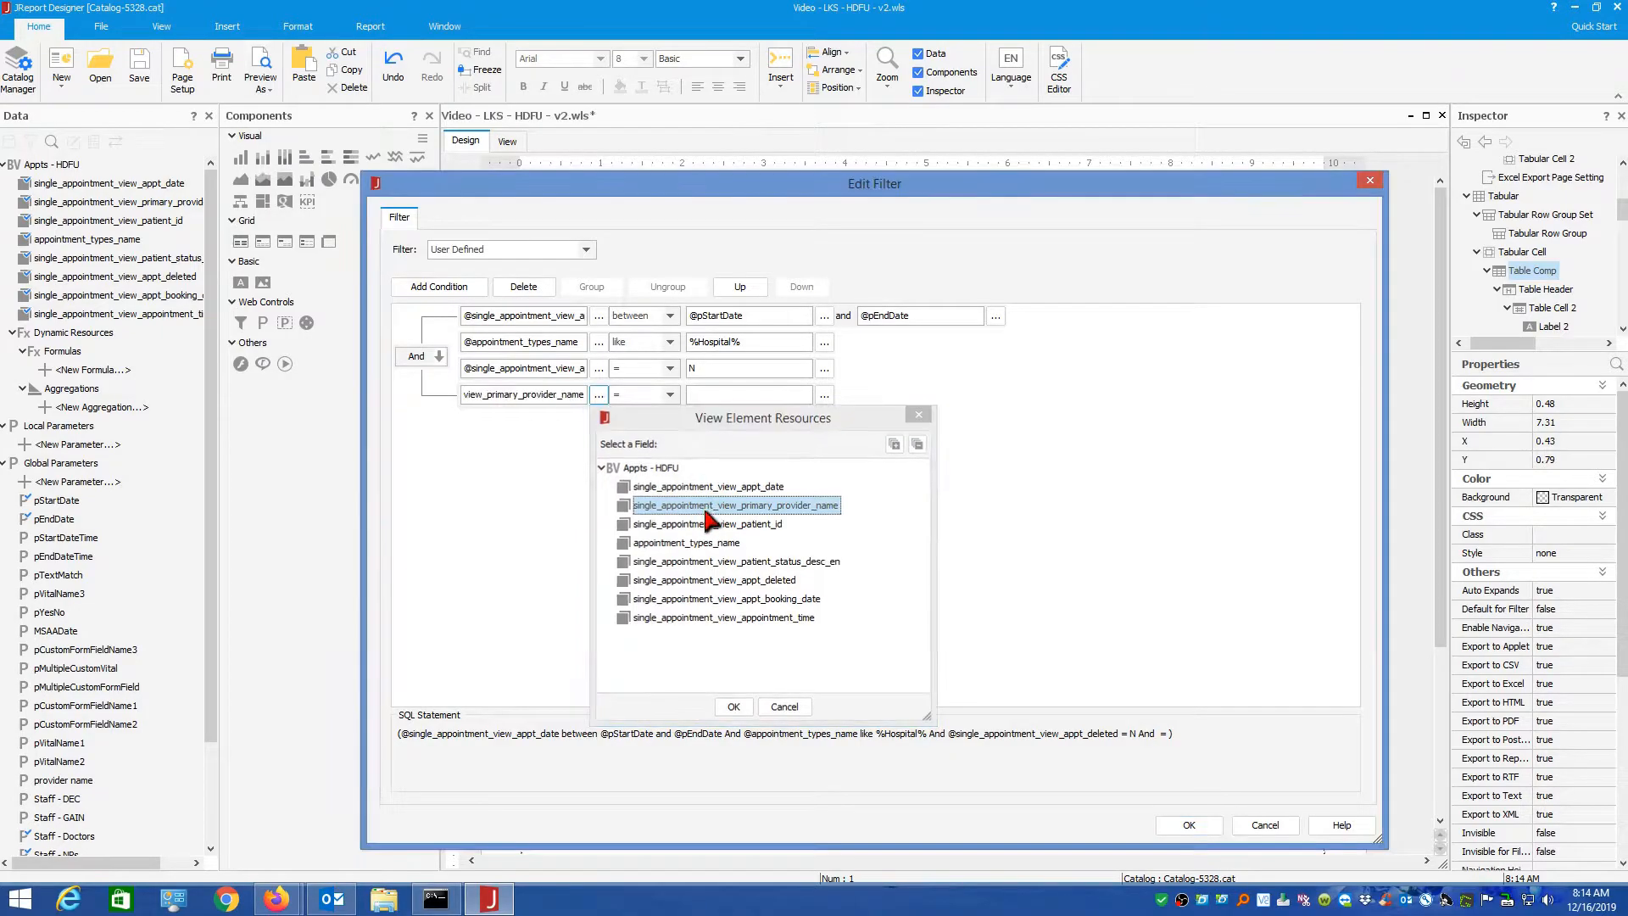
{"action": "left_click", "coordinate": [669, 394]}
{"action": "scroll", "coordinate": [657, 445], "scroll_direction": "down", "scroll_amount": 2}
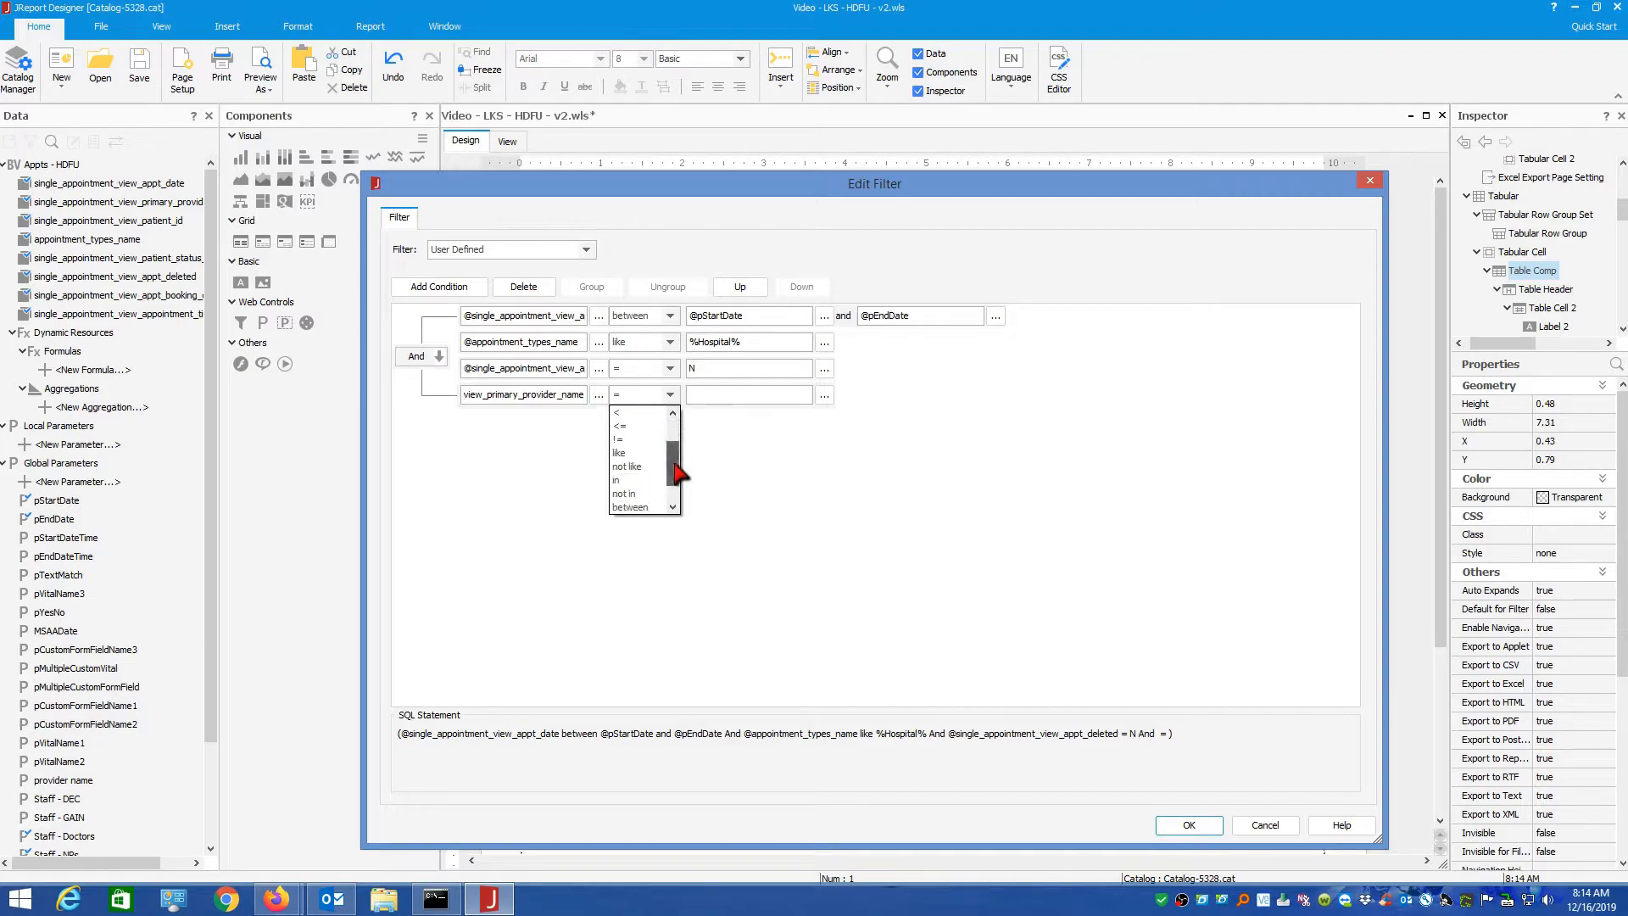
{"action": "left_click", "coordinate": [625, 439]}
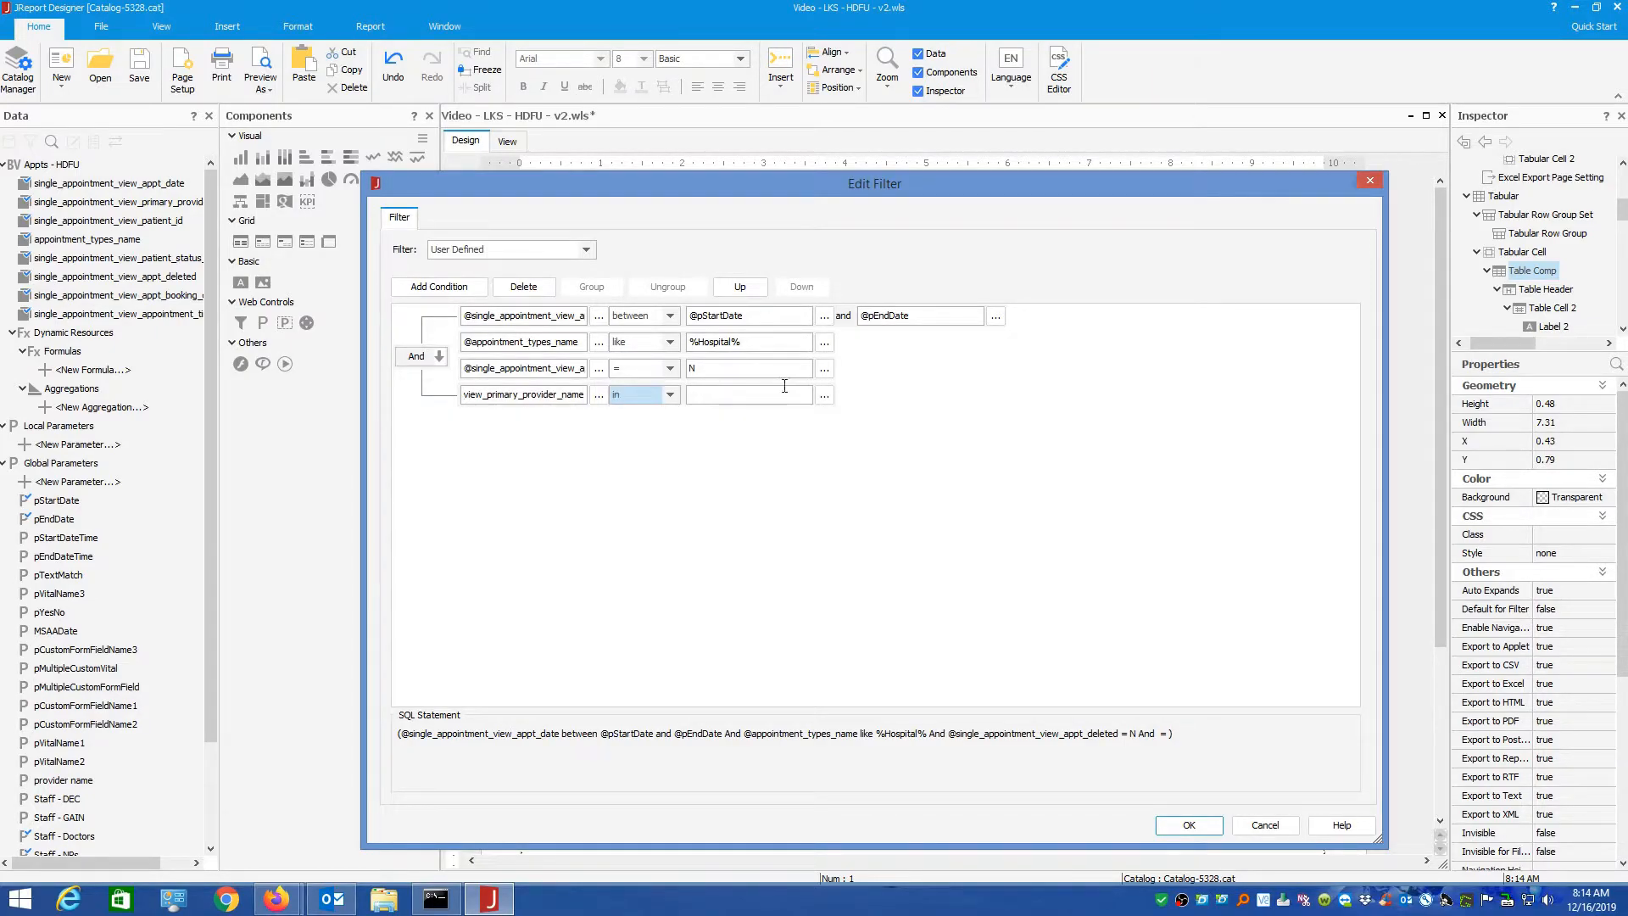
- Set the fourth condition's value to the global parameter Staff - Doctors
{"action": "left_click", "coordinate": [823, 395]}
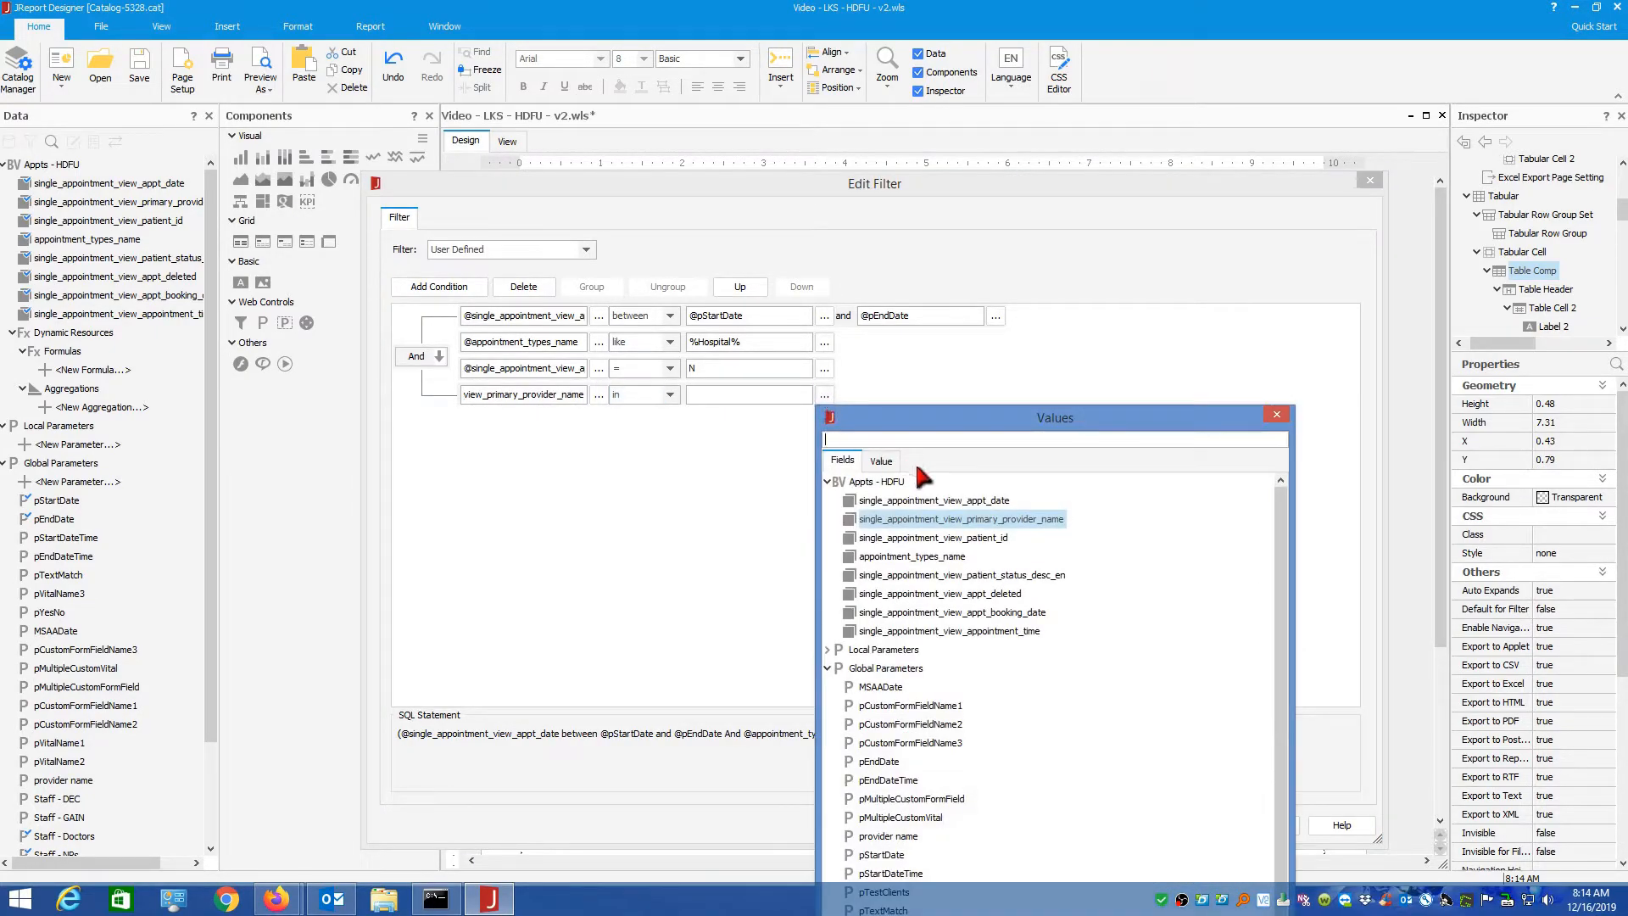
{"action": "left_click_drag", "start_coordinate": [970, 422], "coordinate": [982, 127]}
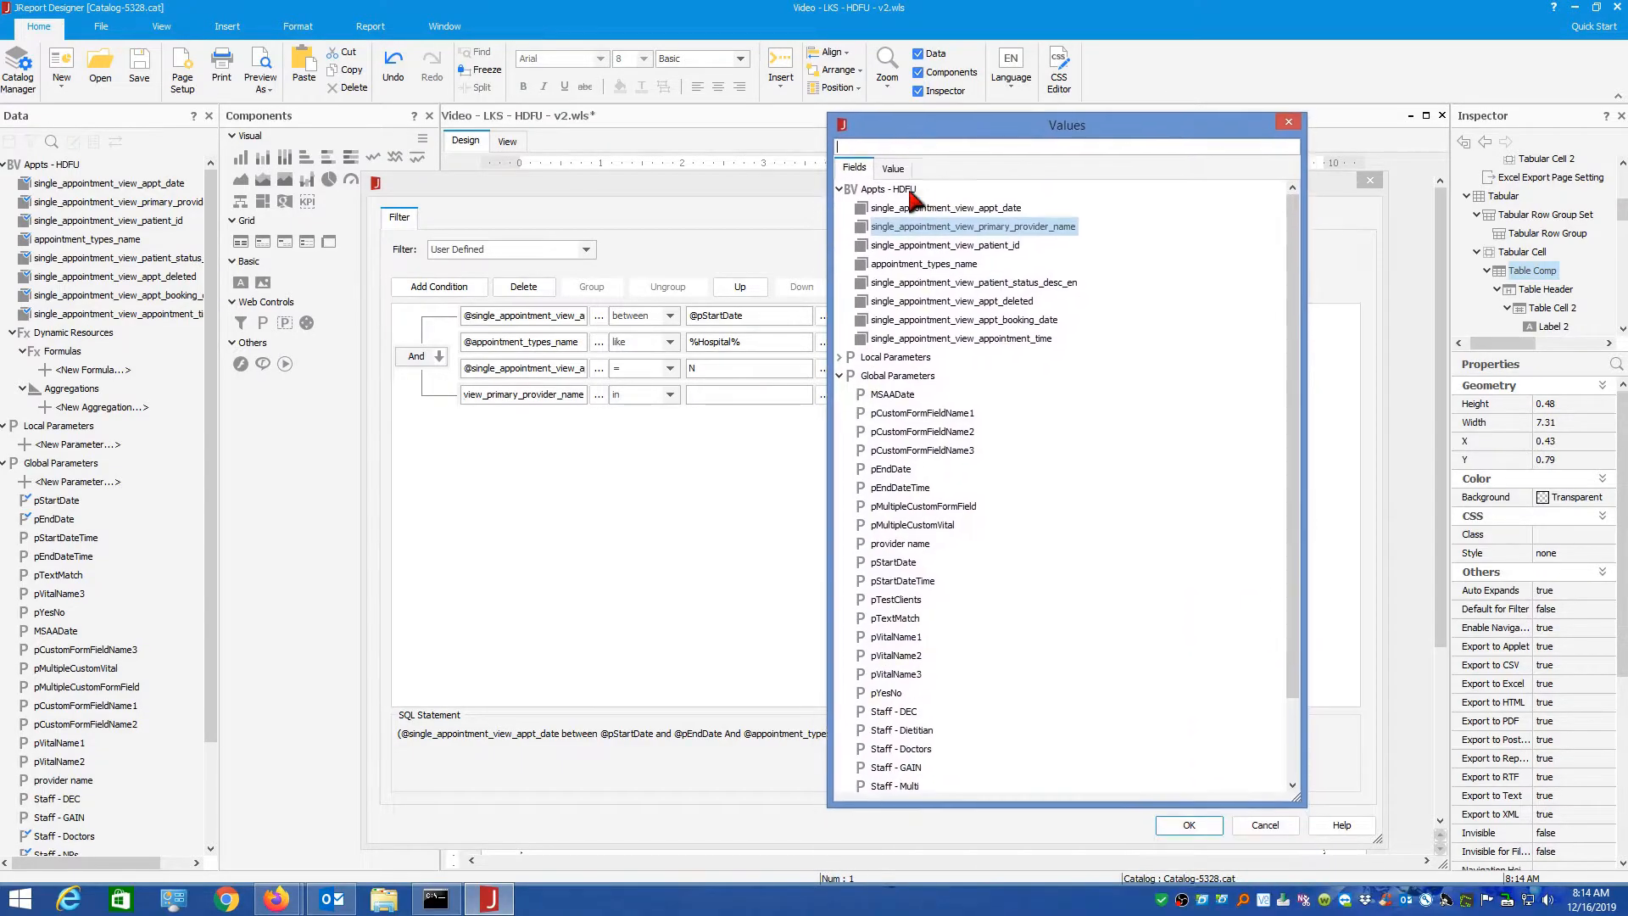
{"action": "scroll", "coordinate": [941, 484], "scroll_direction": "down", "scroll_amount": 2}
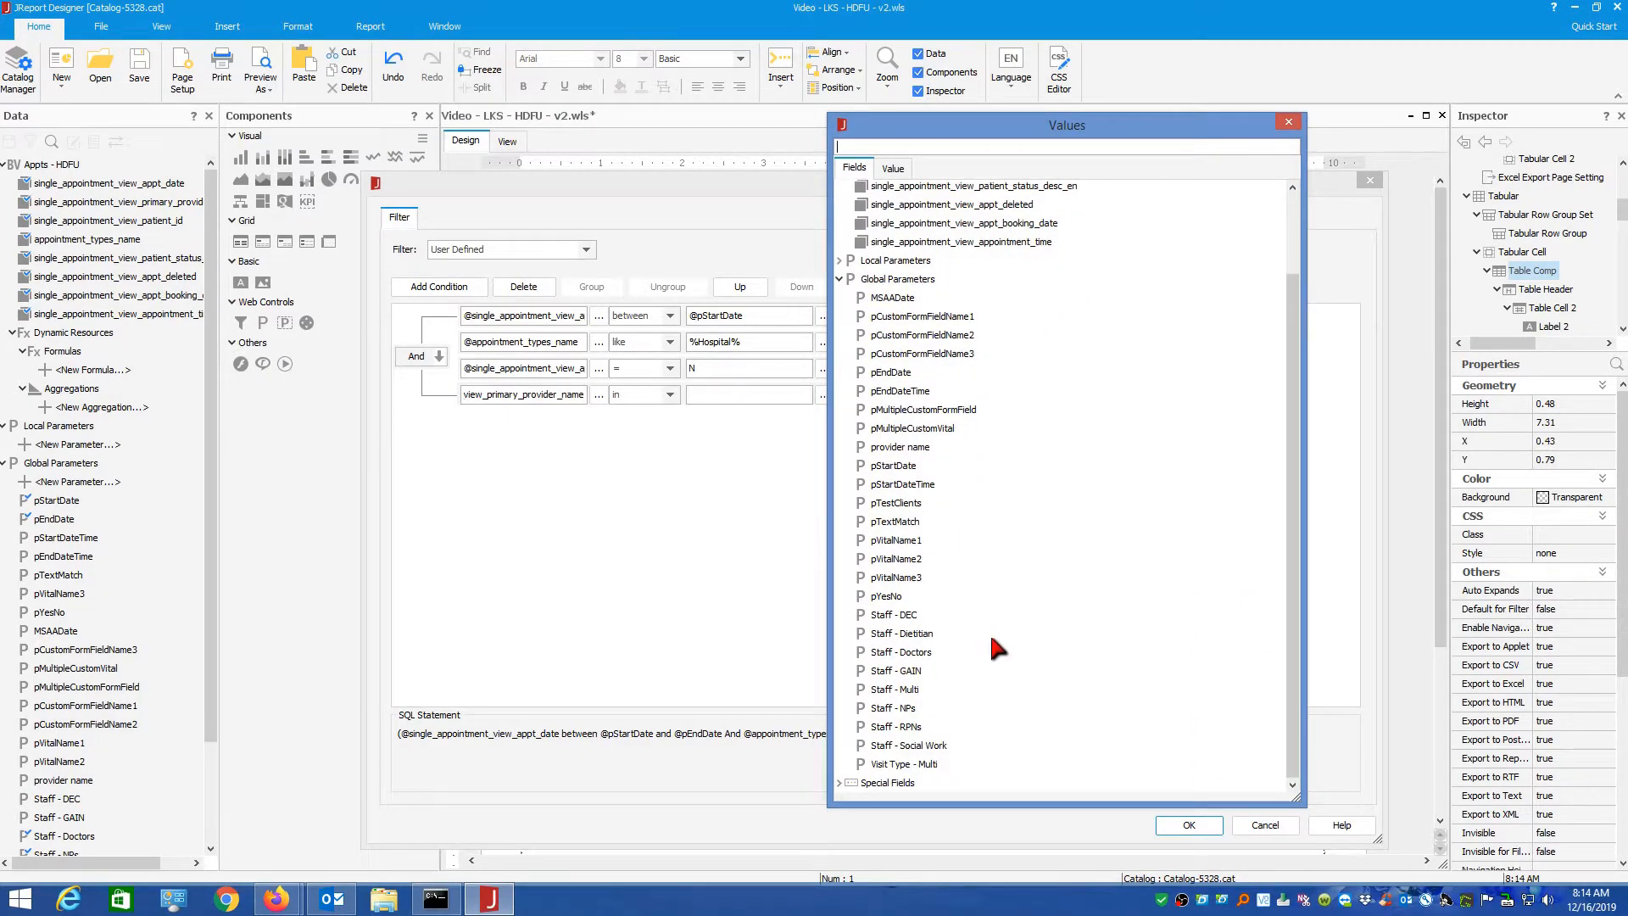
{"action": "double_click", "coordinate": [916, 653]}
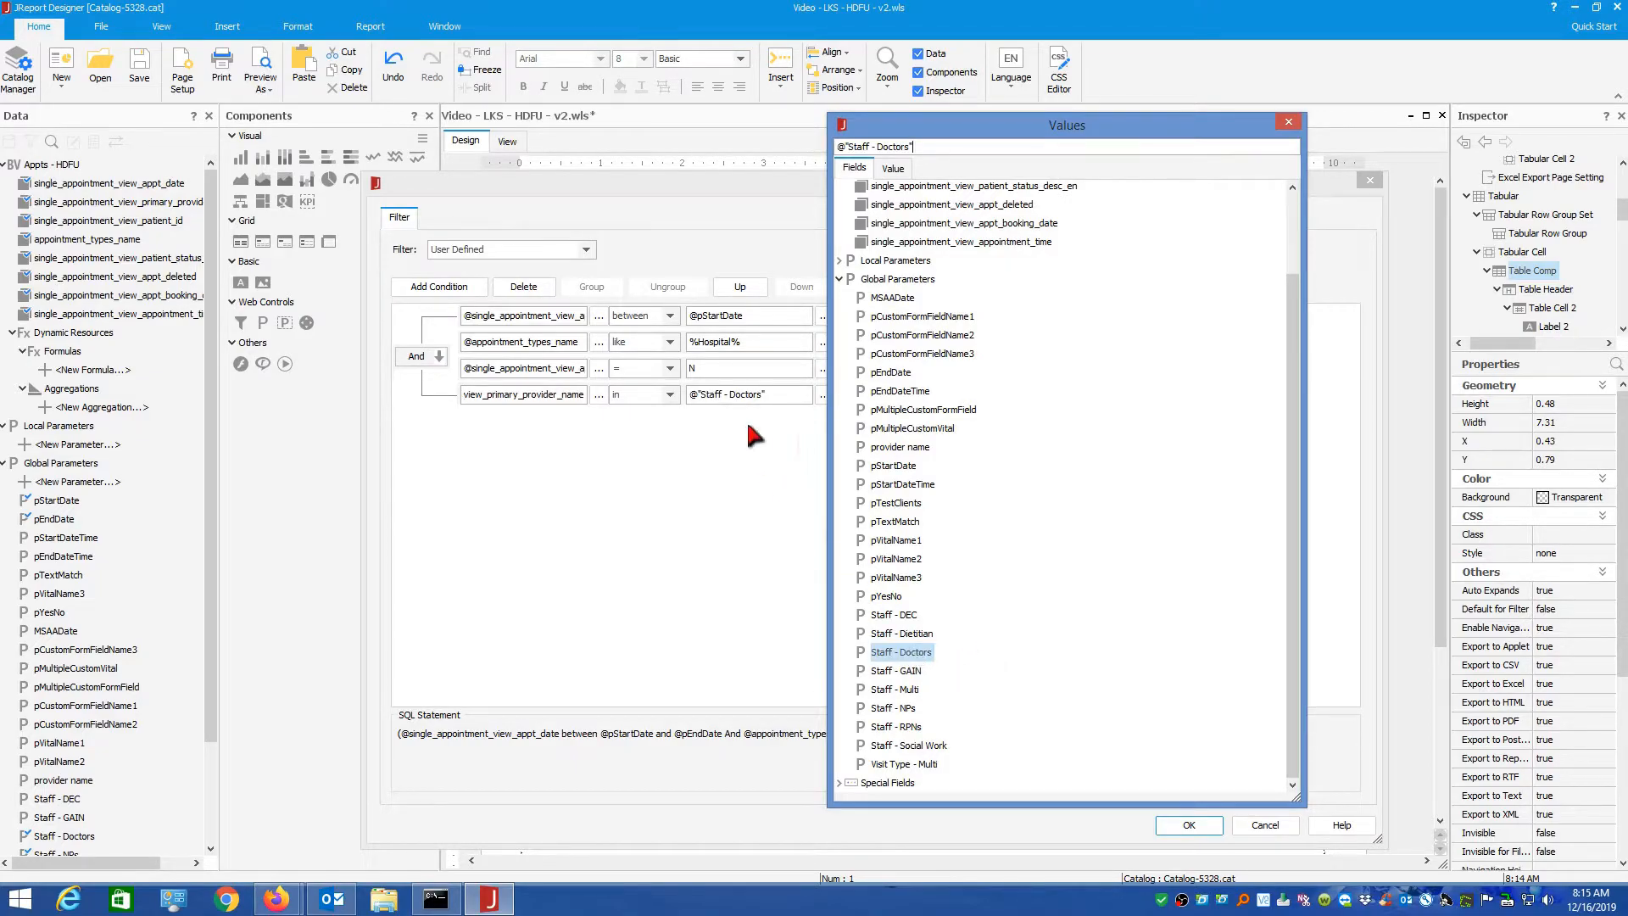
{"action": "left_click", "coordinate": [1289, 121]}
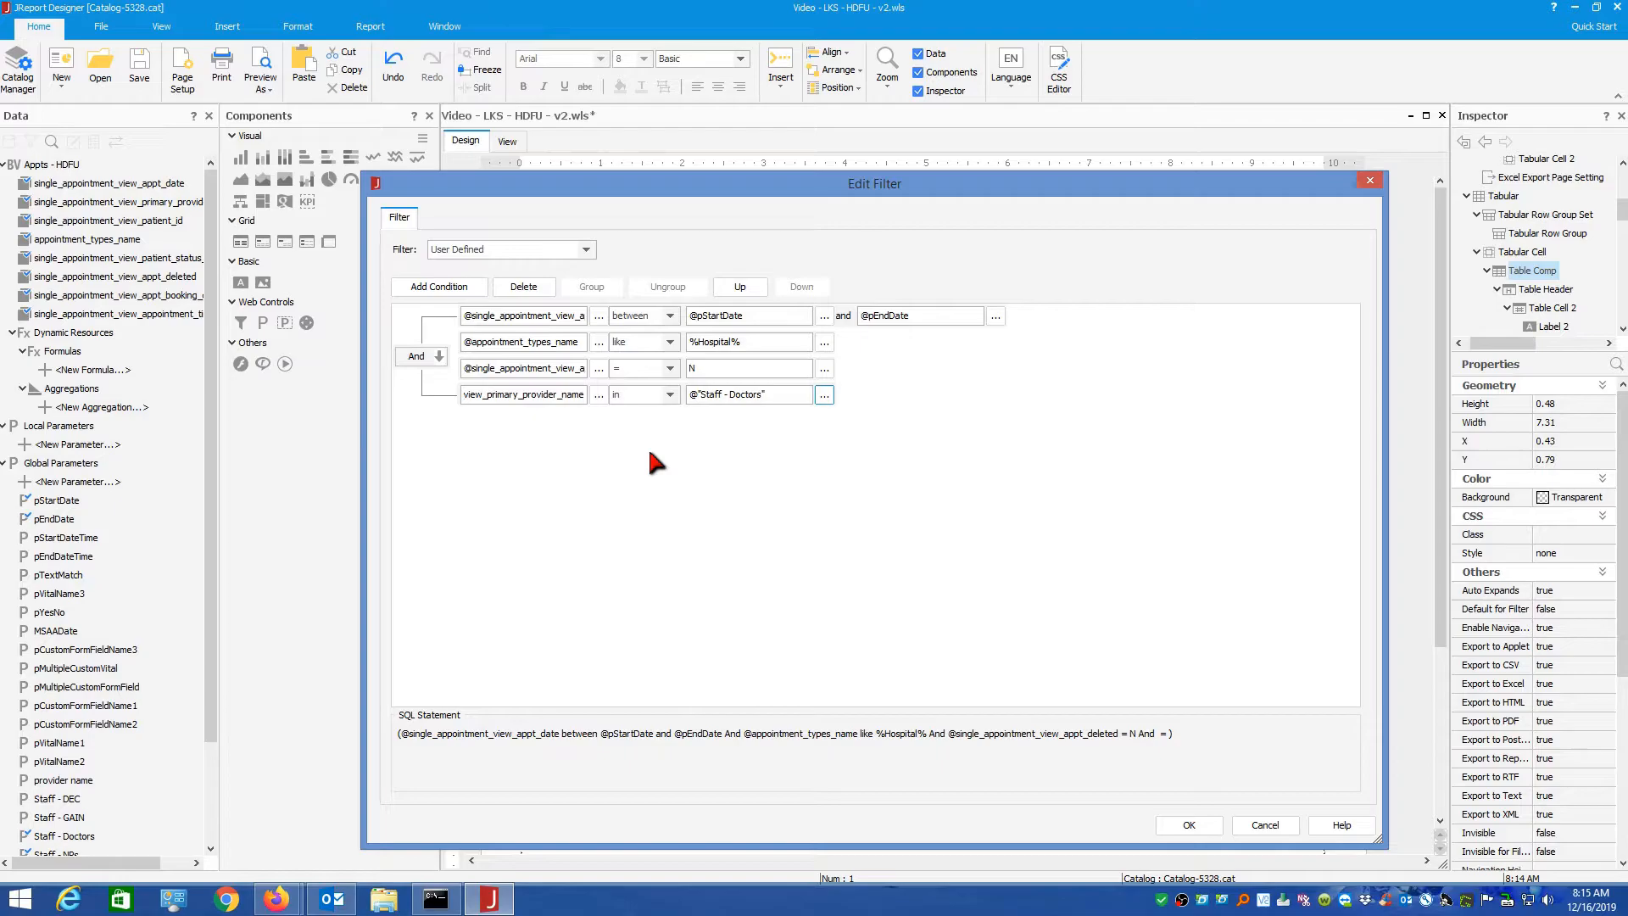
- Add a fifth filter condition joined by And on single_appointment_view_primary_provider_name with the operator in
{"action": "left_click", "coordinate": [442, 289]}
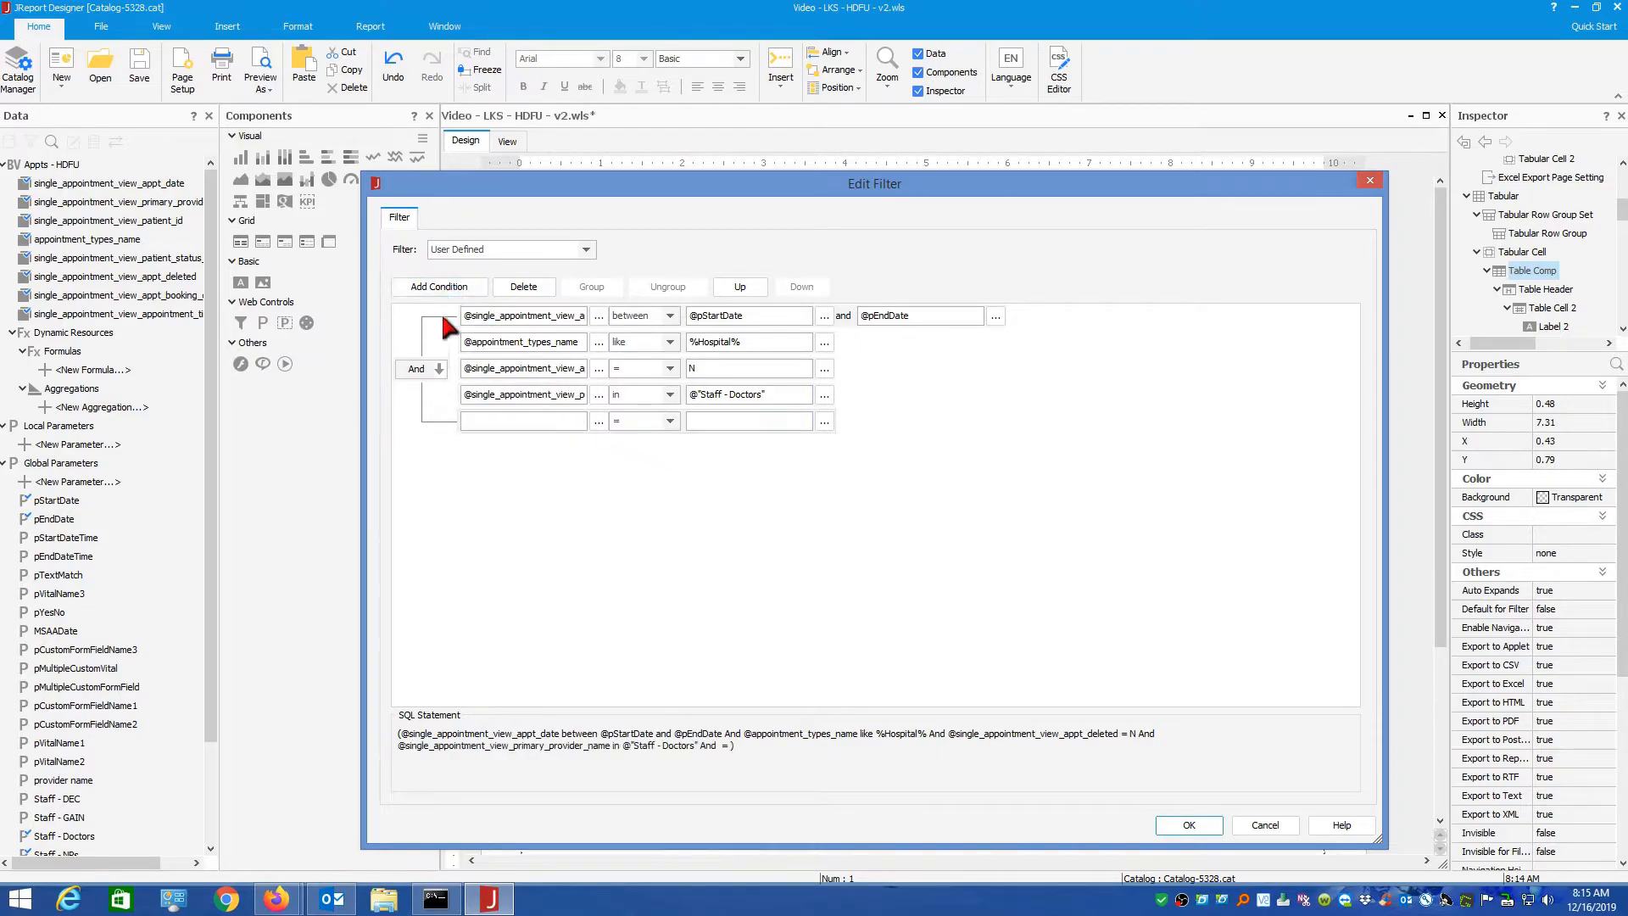
{"action": "left_click", "coordinate": [598, 420]}
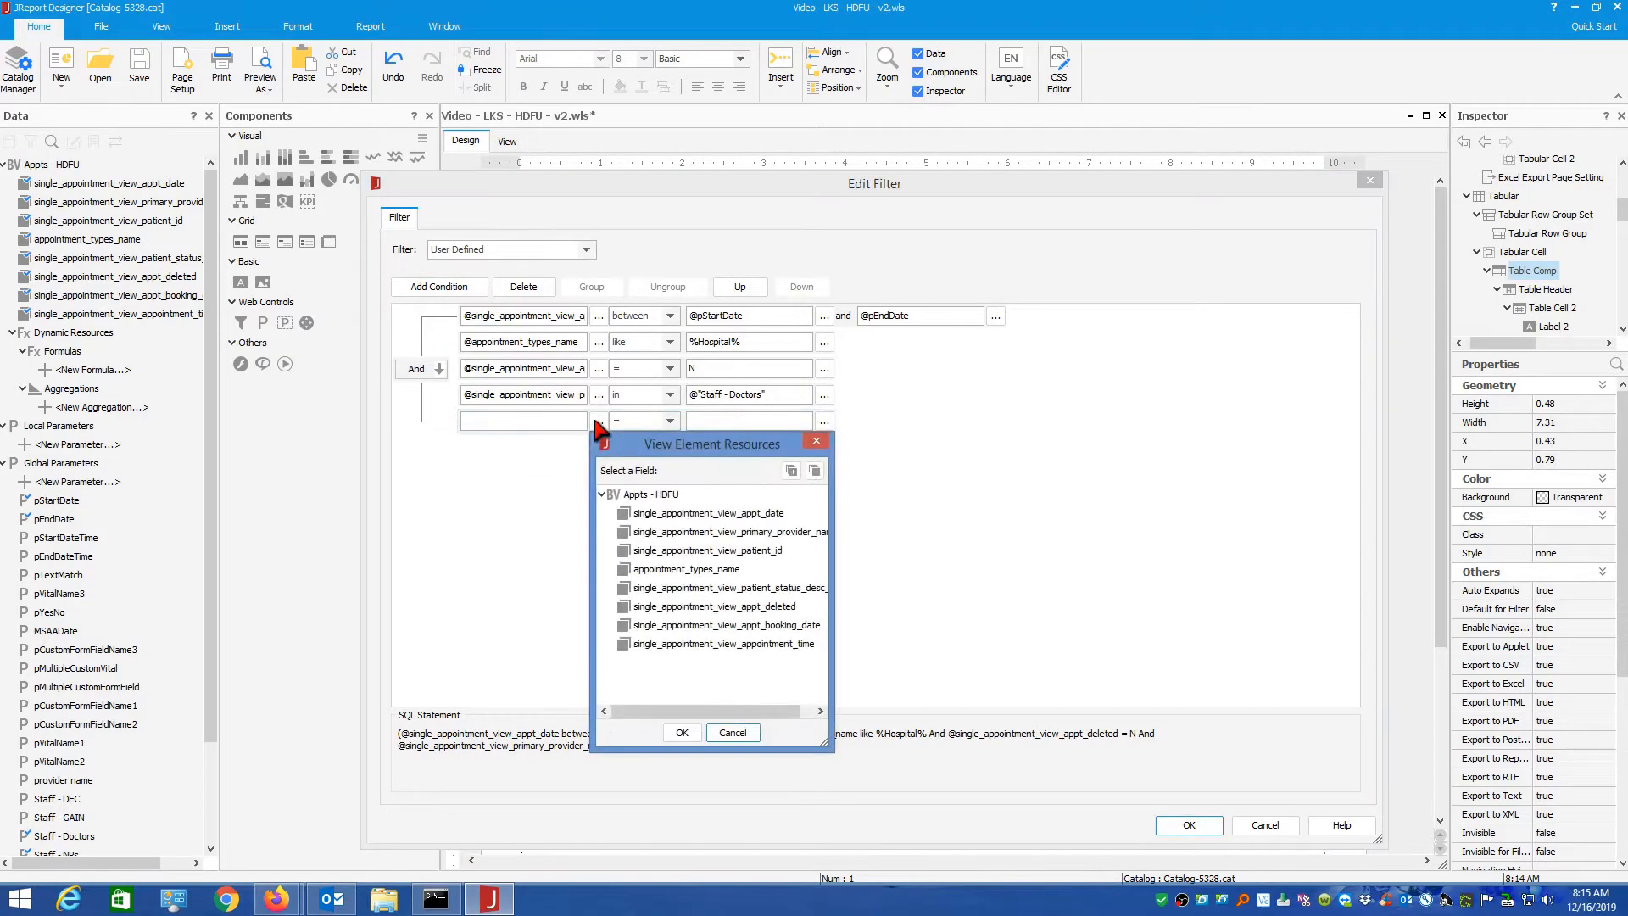
{"action": "left_click_drag", "start_coordinate": [834, 552], "coordinate": [922, 555]}
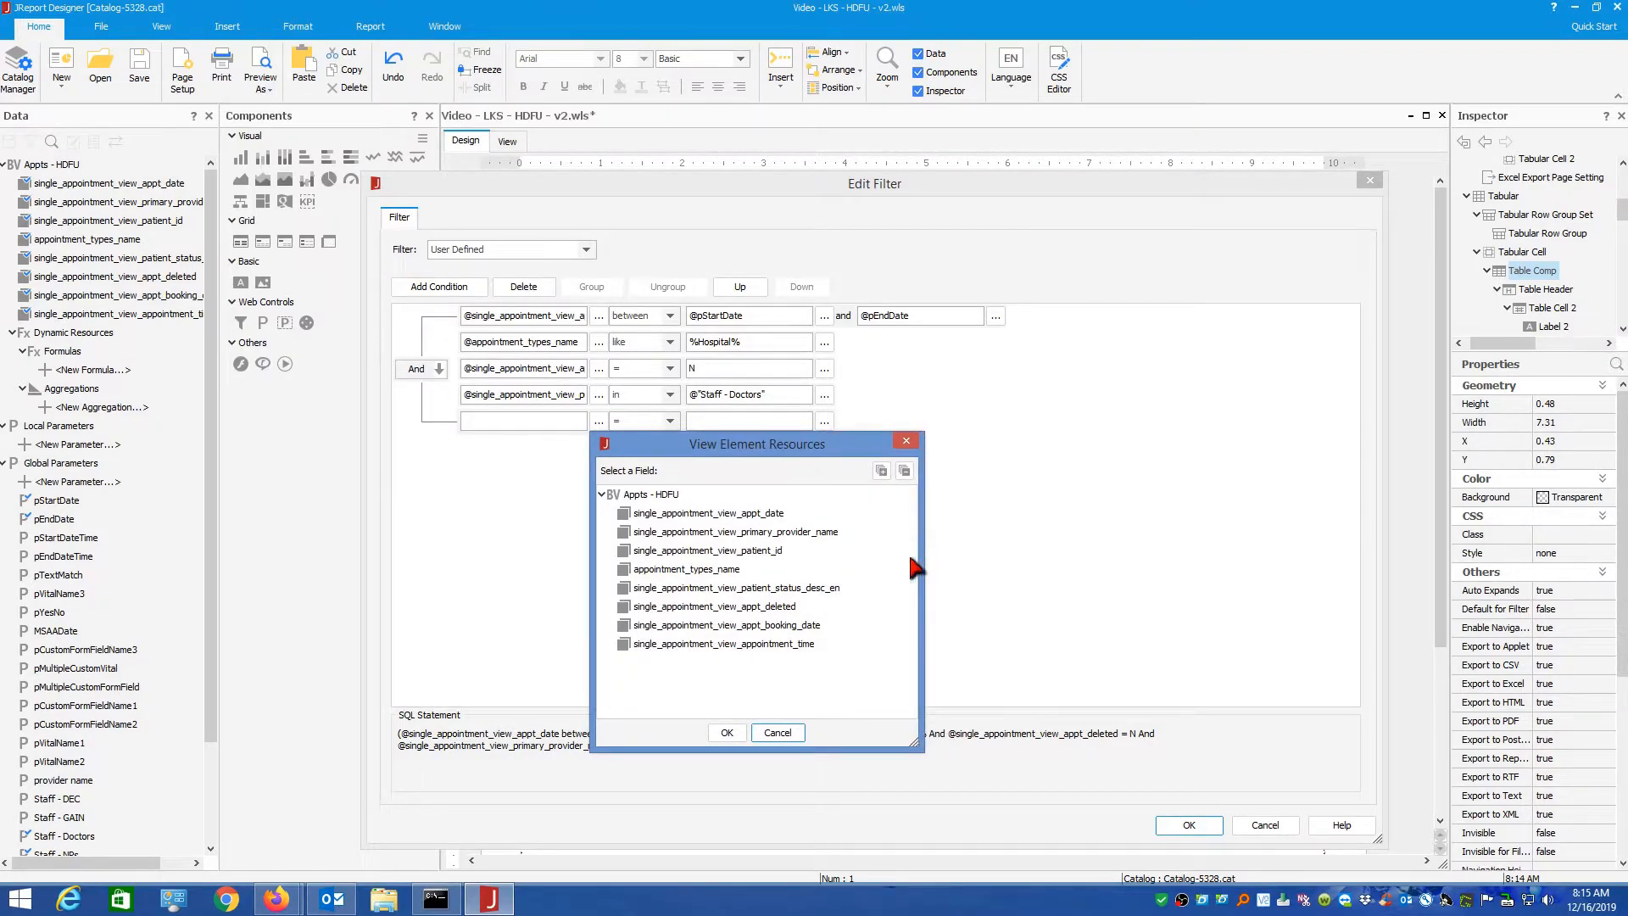
{"action": "double_click", "coordinate": [775, 532]}
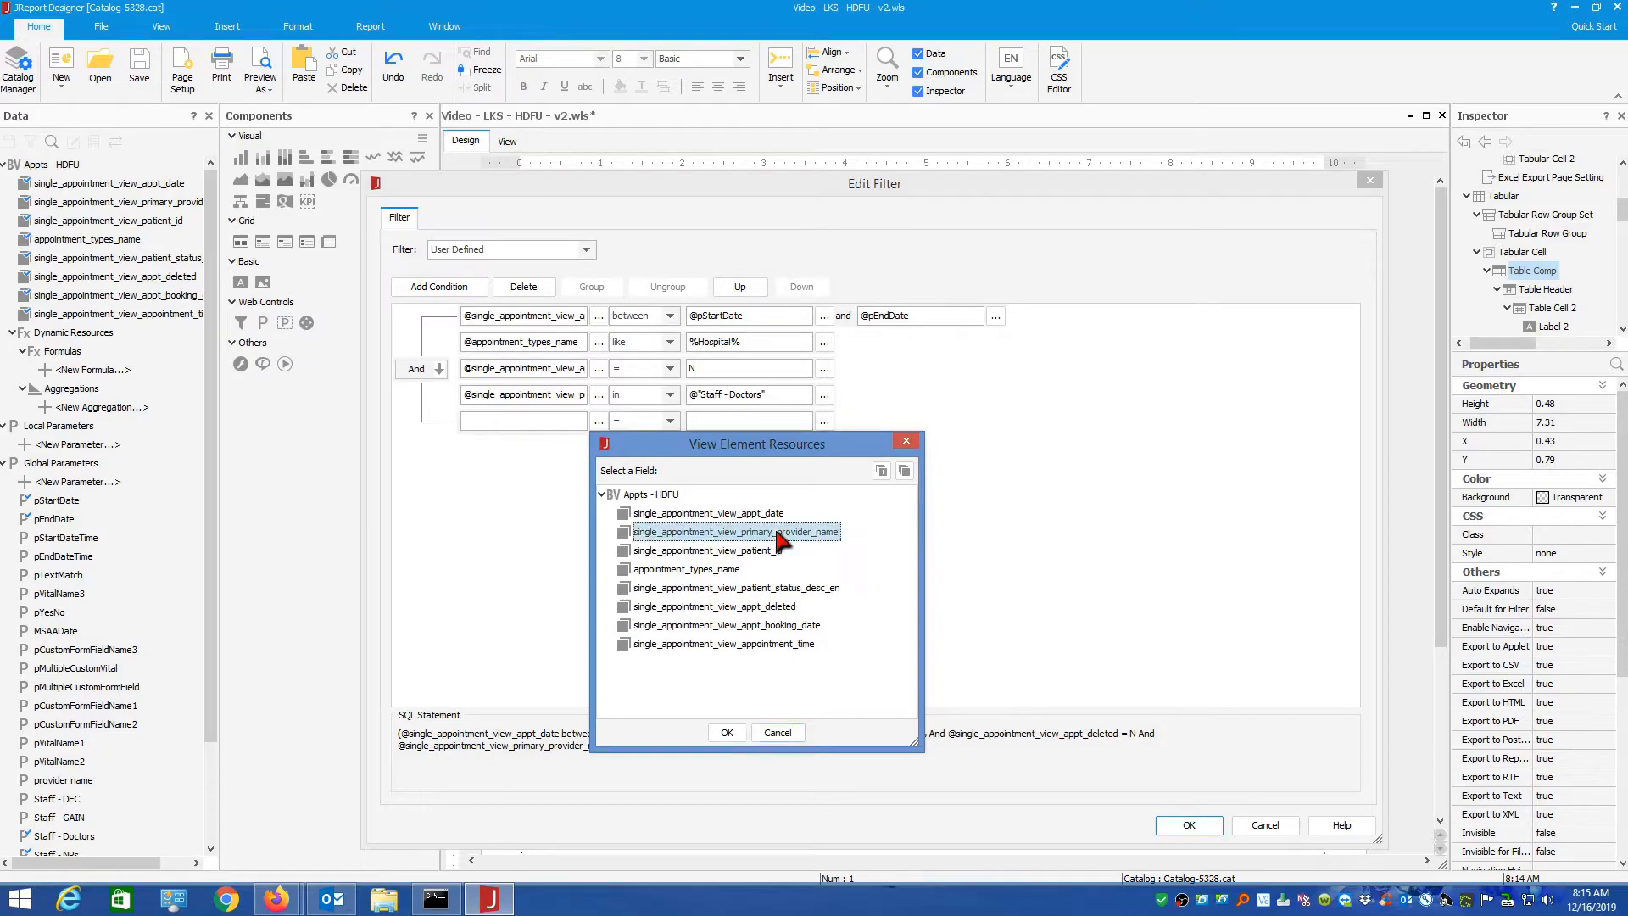
{"action": "left_click", "coordinate": [672, 421]}
{"action": "left_click_drag", "start_coordinate": [673, 492], "coordinate": [672, 519]}
{"action": "left_click", "coordinate": [636, 475]}
- Set the fifth condition's value to the global parameter Staff - NPs
{"action": "left_click", "coordinate": [783, 421]}
{"action": "left_click", "coordinate": [823, 421]}
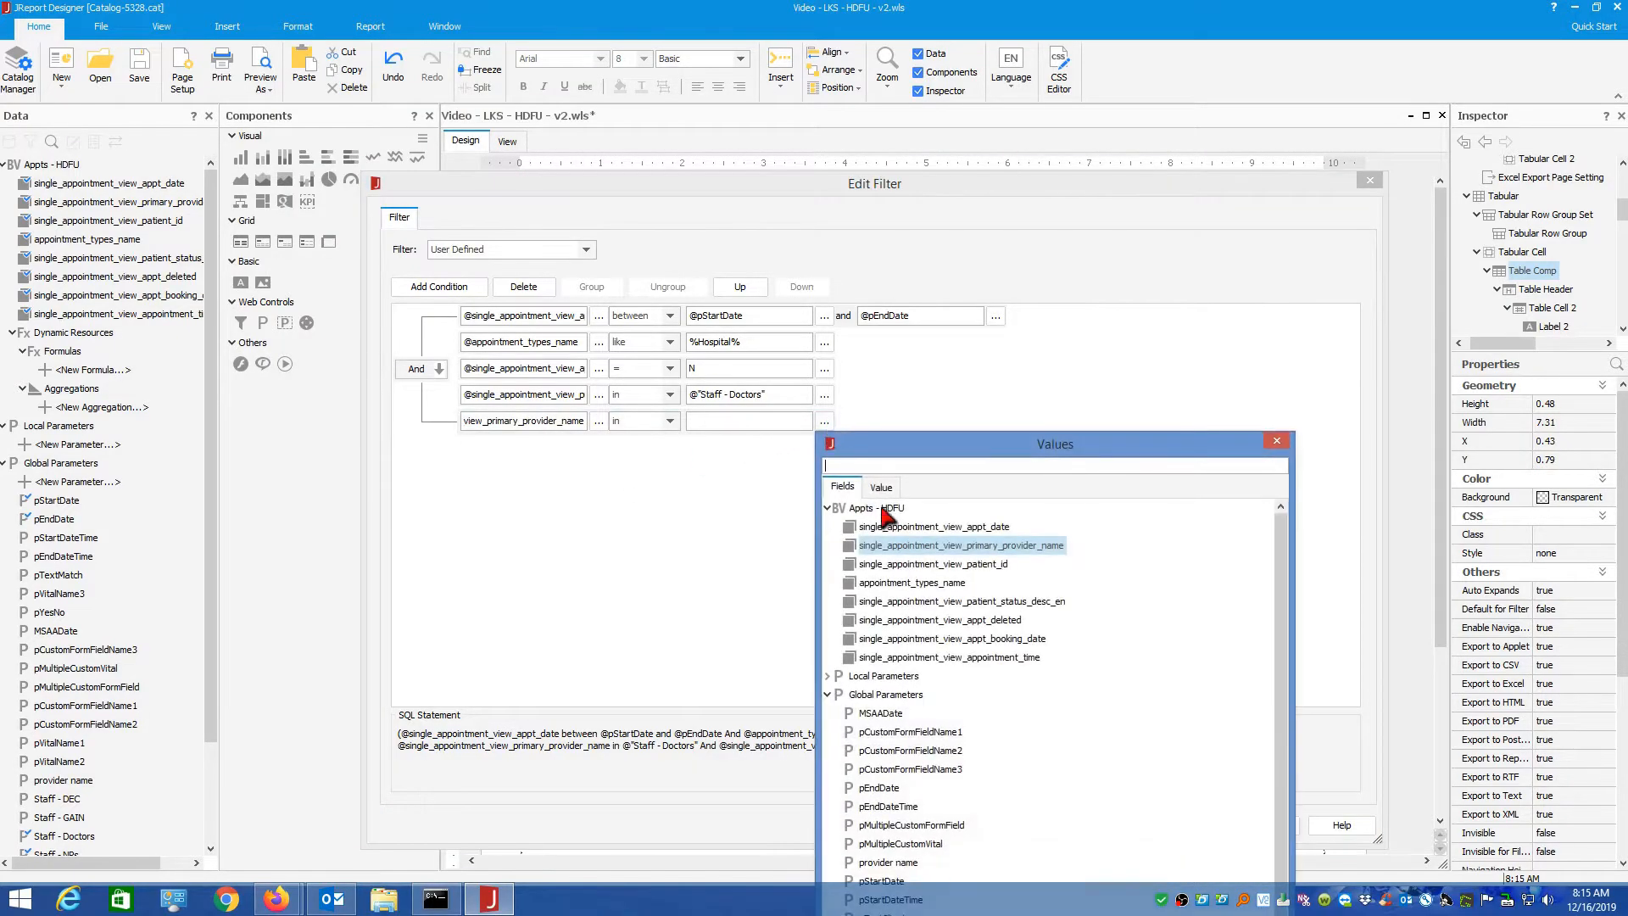
{"action": "left_click_drag", "start_coordinate": [922, 458], "coordinate": [946, 145]}
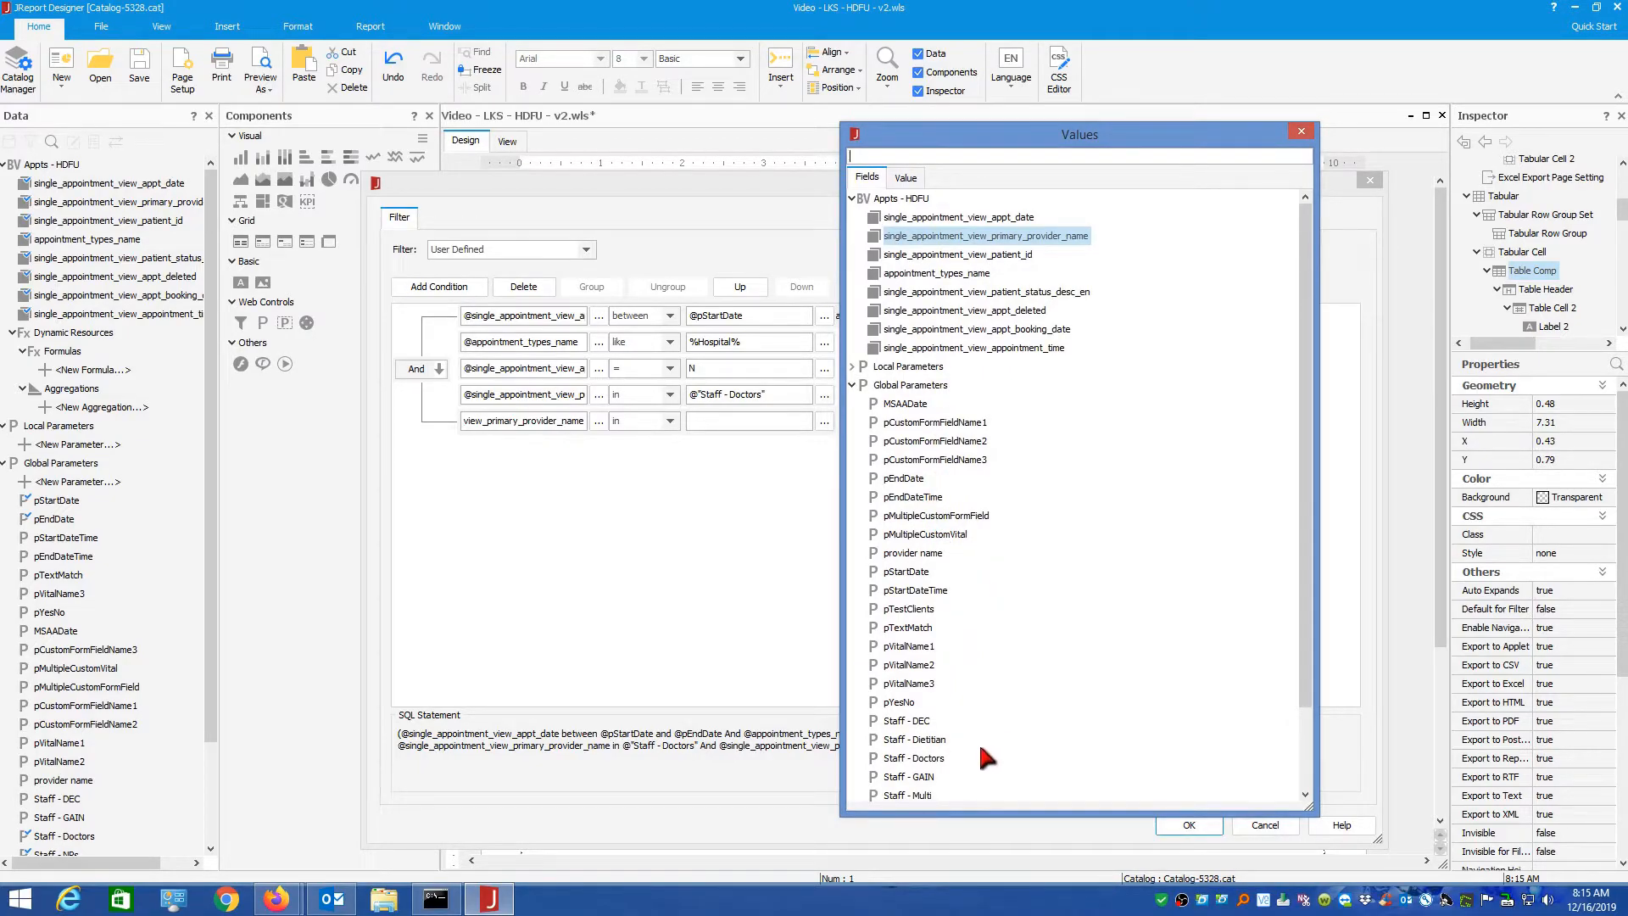
{"action": "scroll", "coordinate": [963, 745], "scroll_direction": "down", "scroll_amount": 2}
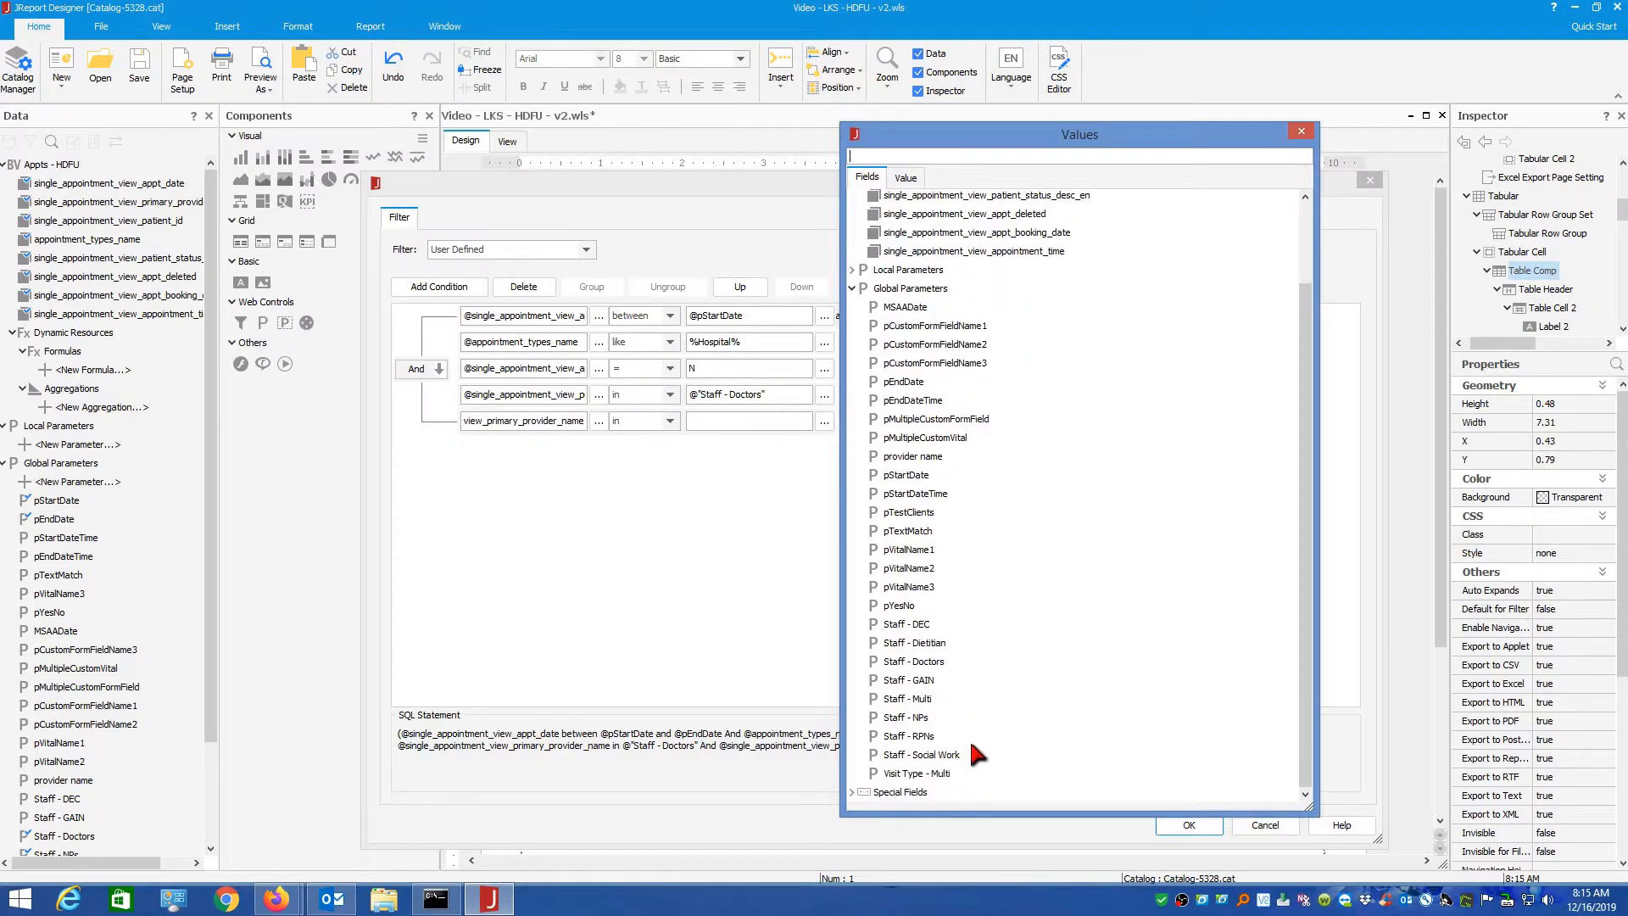
{"action": "left_click", "coordinate": [890, 717]}
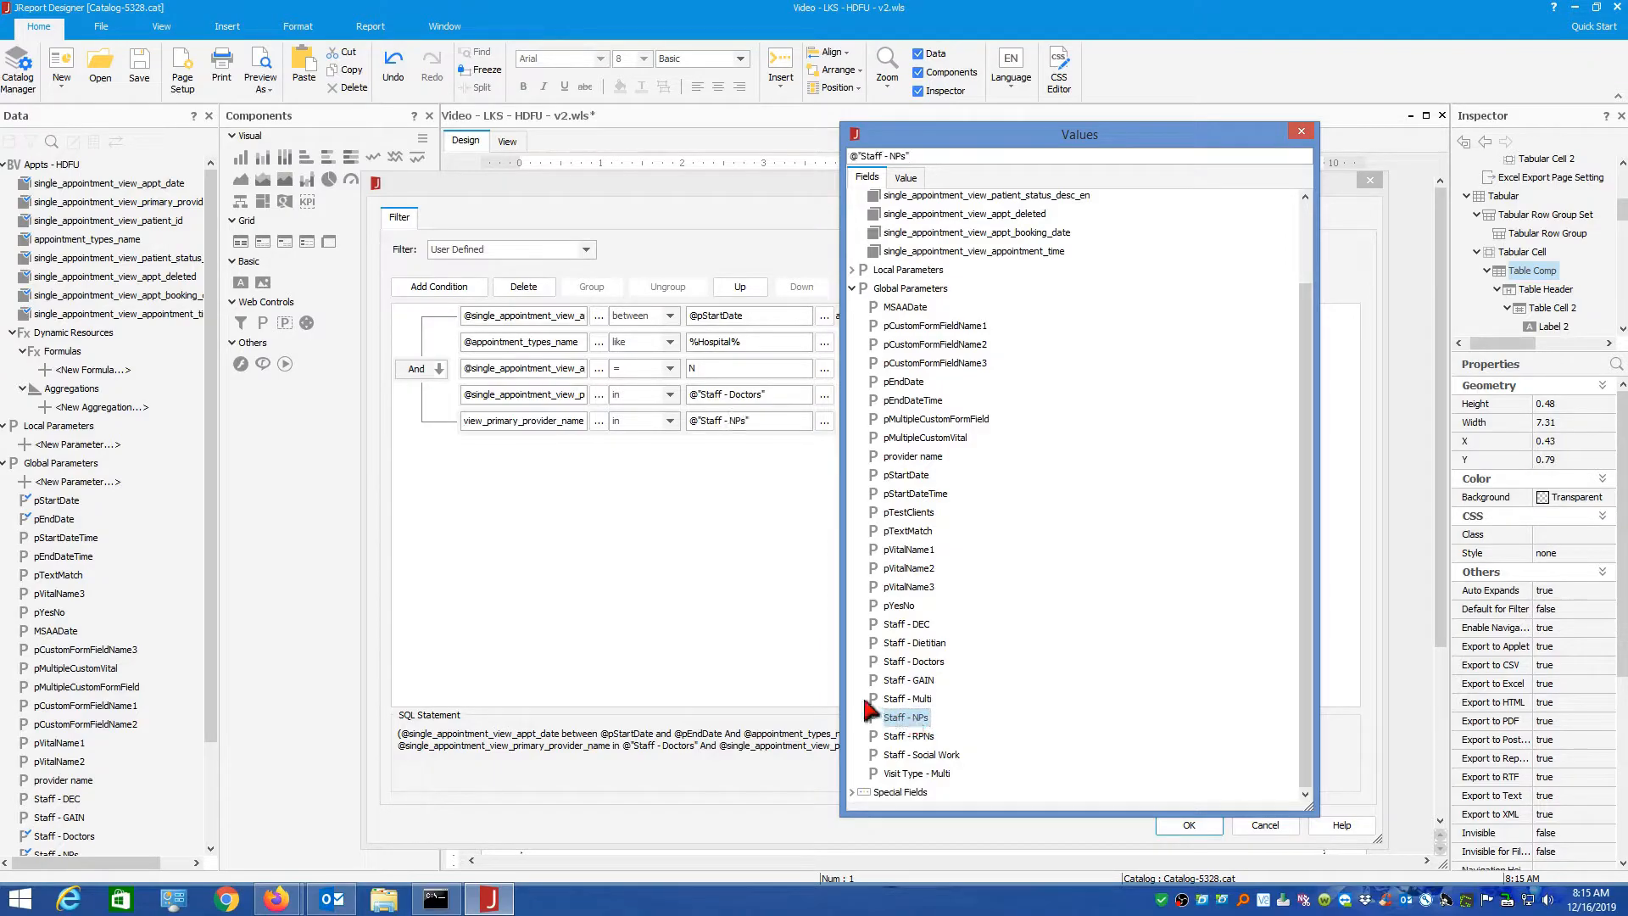
{"action": "left_click", "coordinate": [1302, 131]}
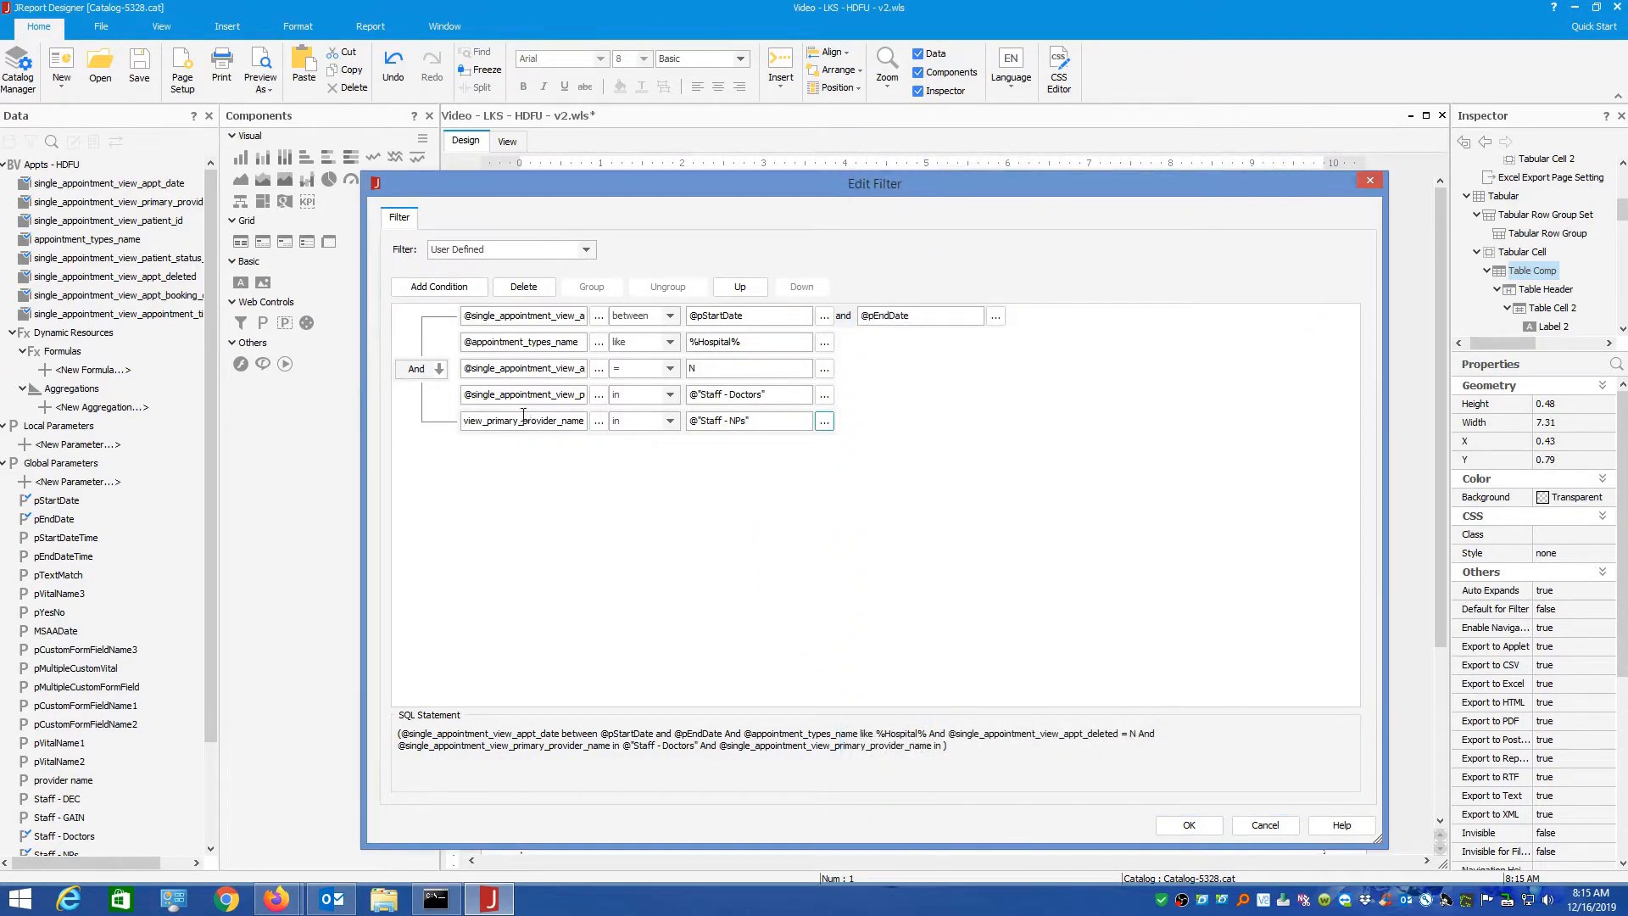
- Add a sixth filter condition joined by And on single_appointment_view_primary_provider_name with the operator in
{"action": "left_click", "coordinate": [445, 285]}
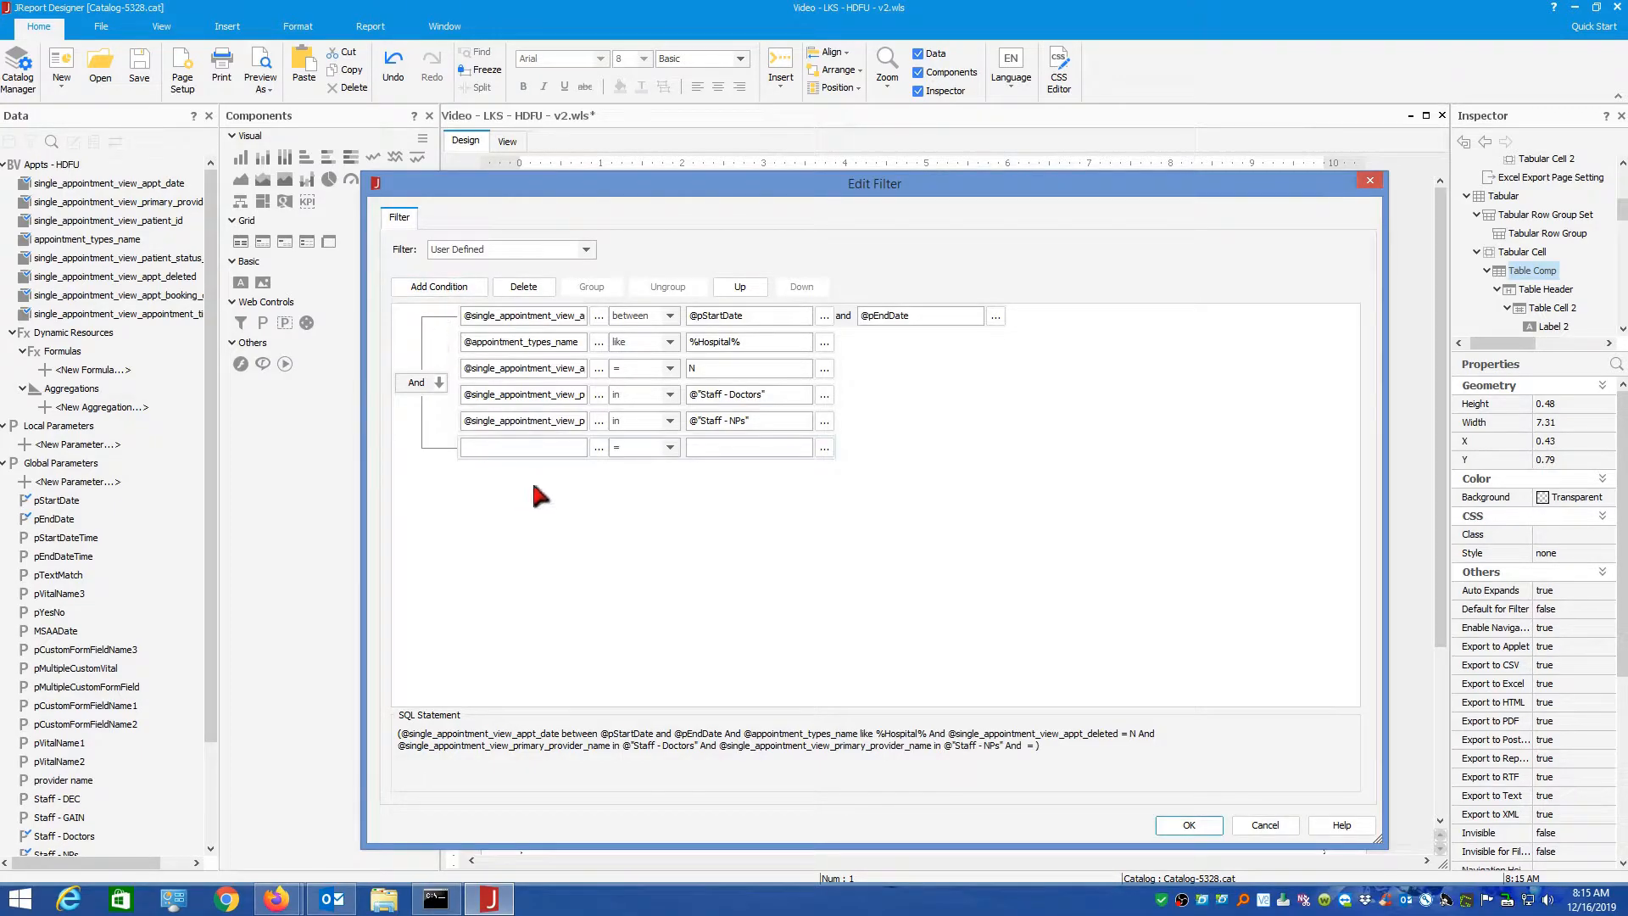
{"action": "left_click", "coordinate": [598, 447]}
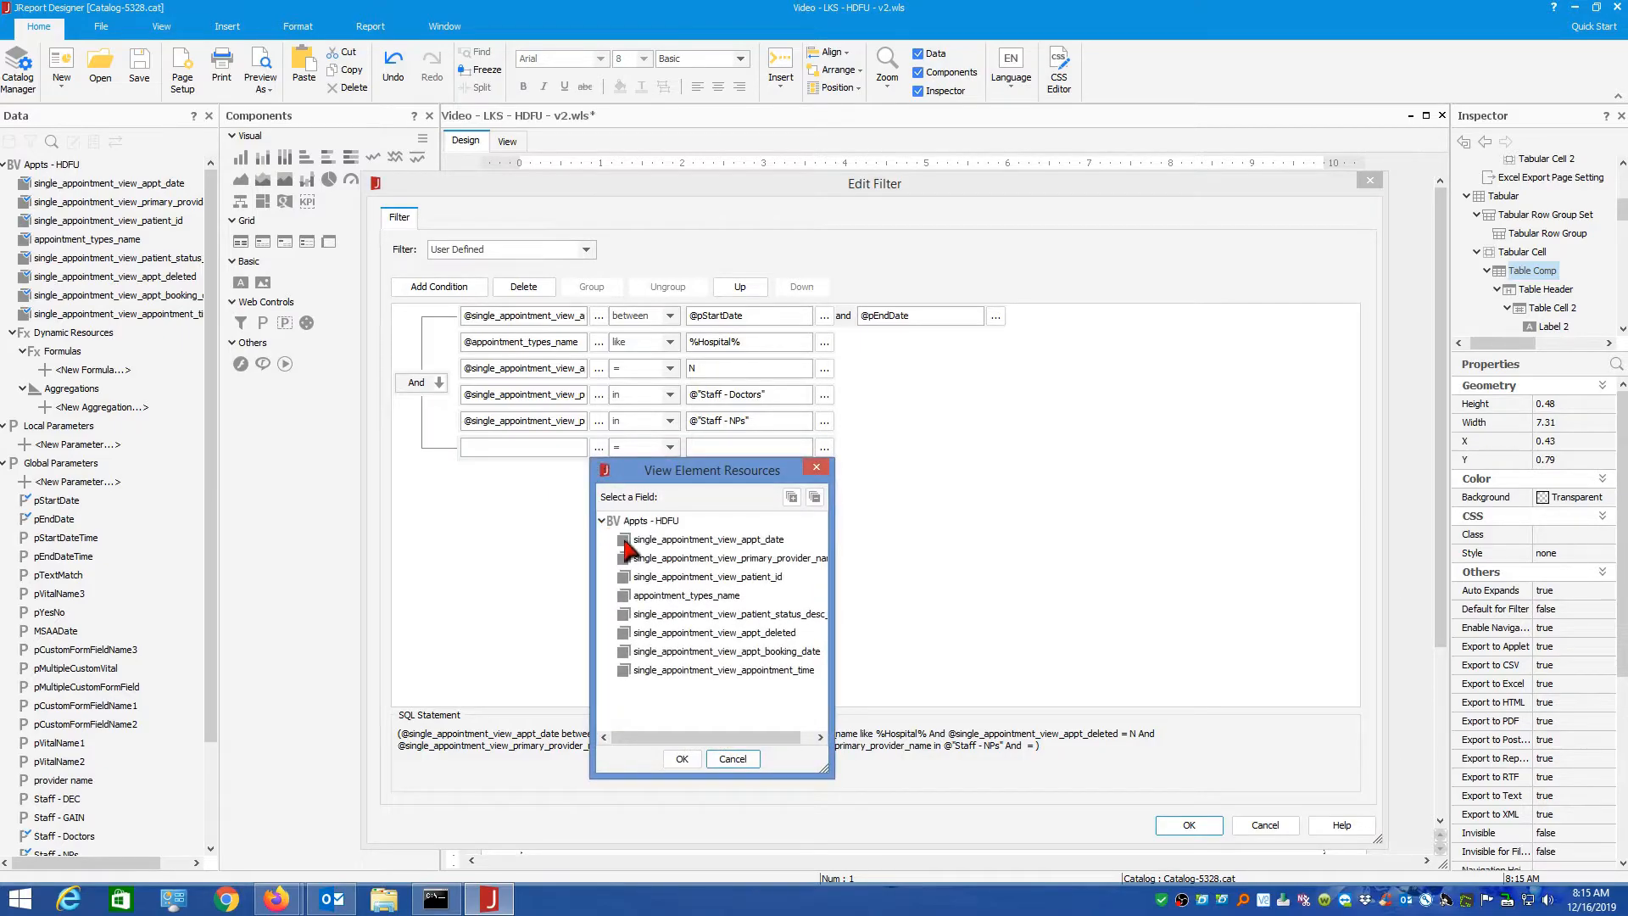
{"action": "left_click_drag", "start_coordinate": [834, 562], "coordinate": [876, 563]}
{"action": "double_click", "coordinate": [812, 553]}
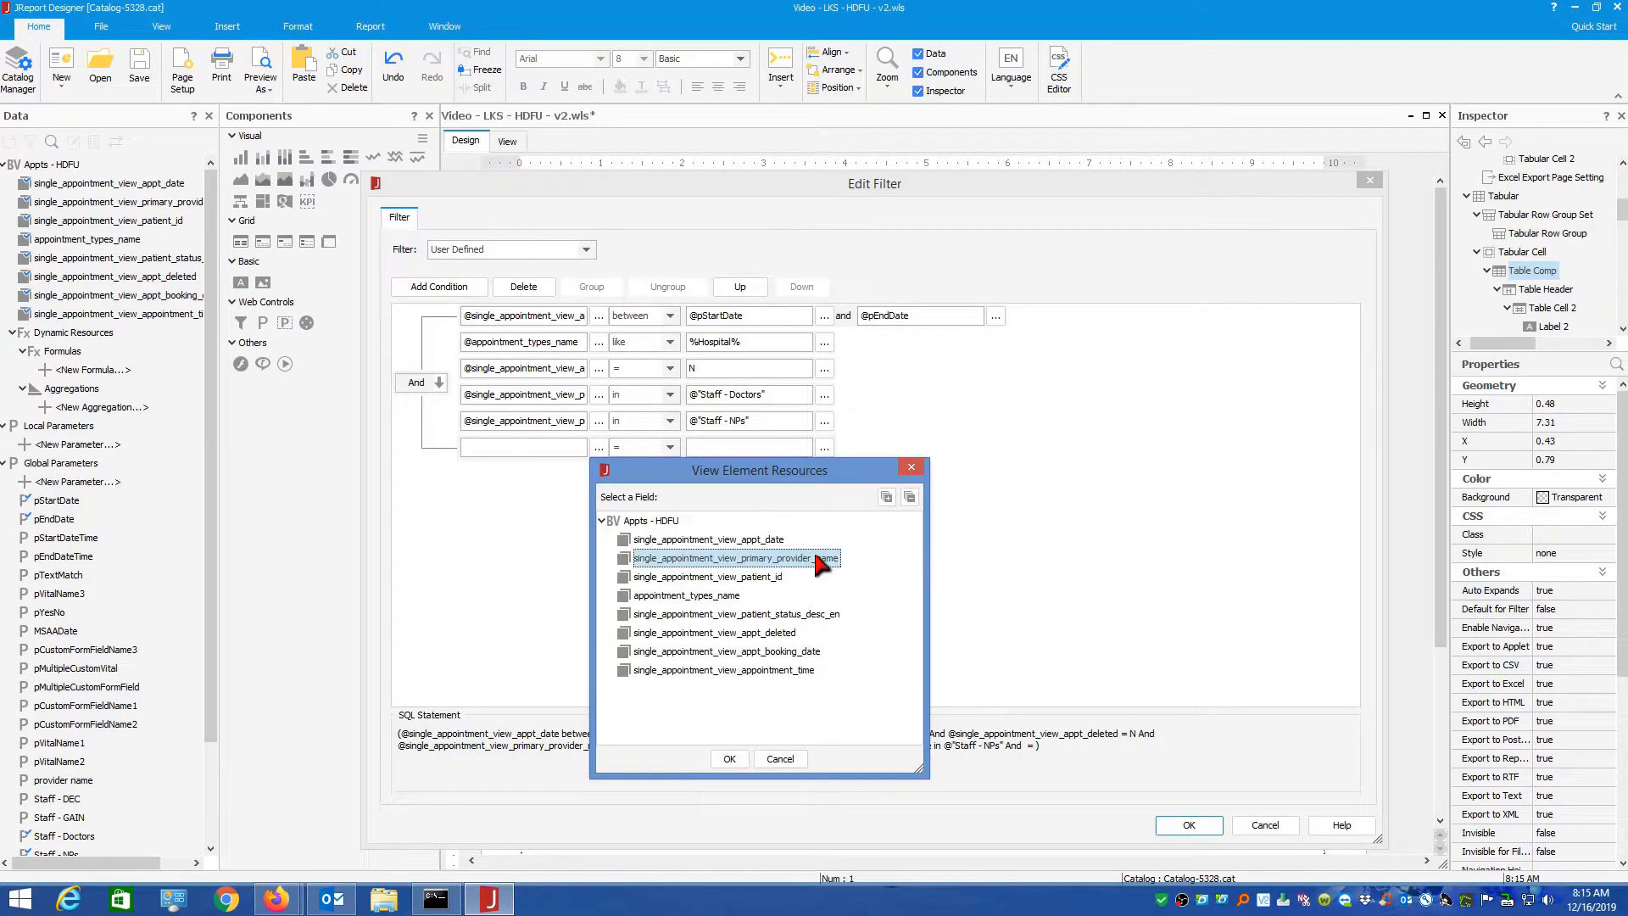
{"action": "left_click", "coordinate": [670, 447]}
{"action": "left_click_drag", "start_coordinate": [669, 500], "coordinate": [685, 526]}
{"action": "left_click", "coordinate": [625, 492]}
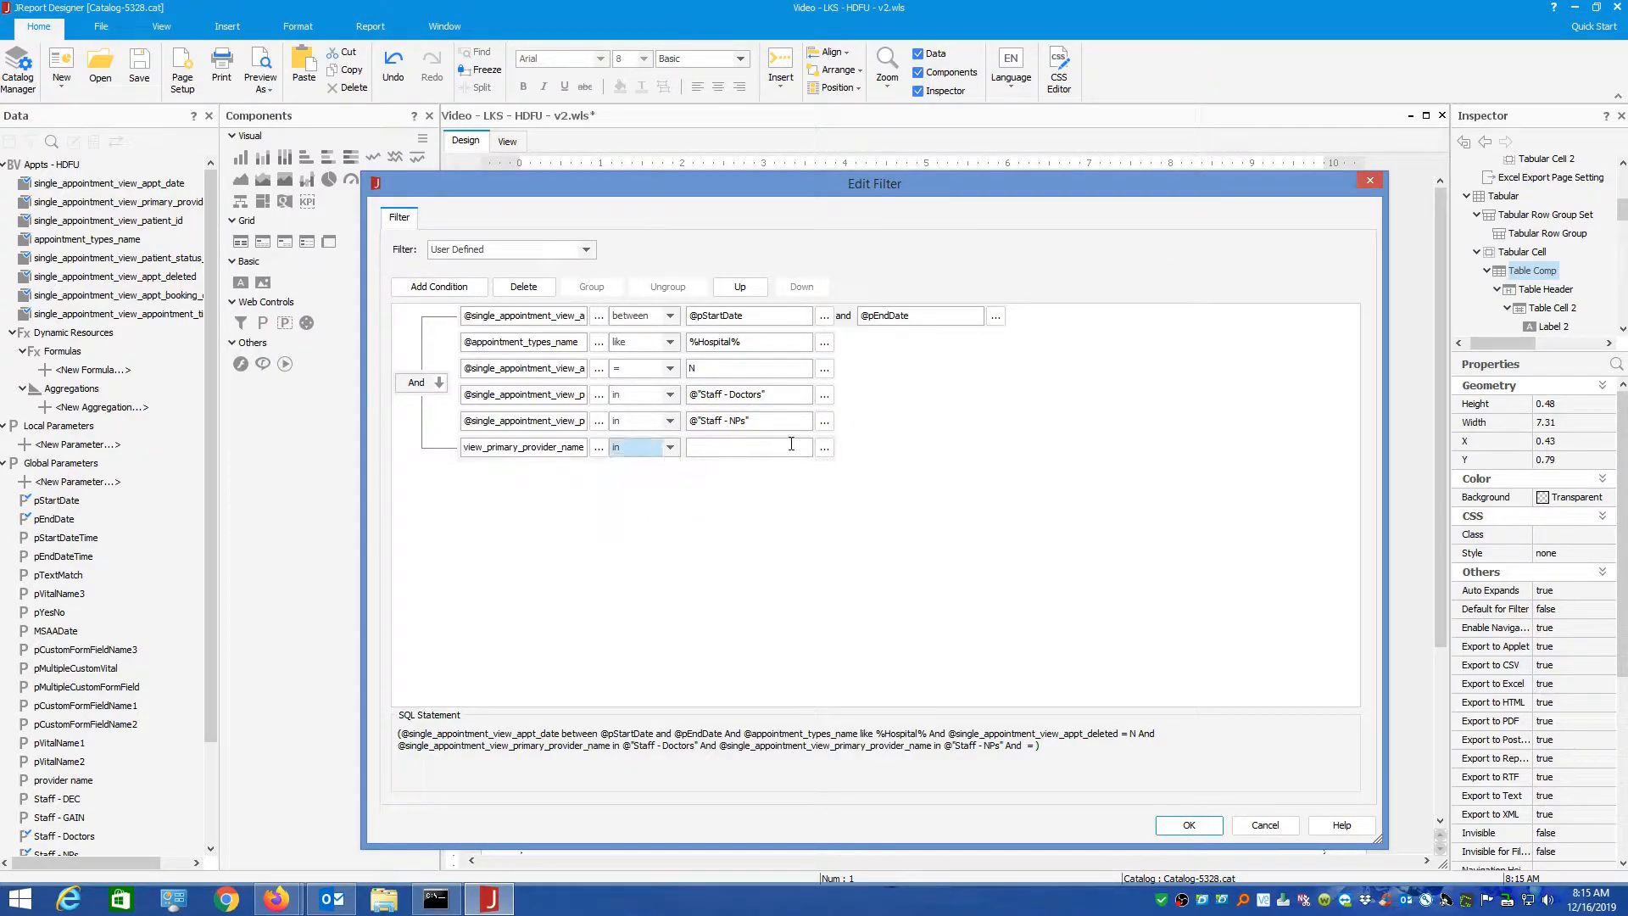
- Set the sixth condition's value to the global parameter Staff - RPNs
{"action": "left_click", "coordinate": [824, 444]}
{"action": "left_click_drag", "start_coordinate": [909, 459], "coordinate": [1006, 105]}
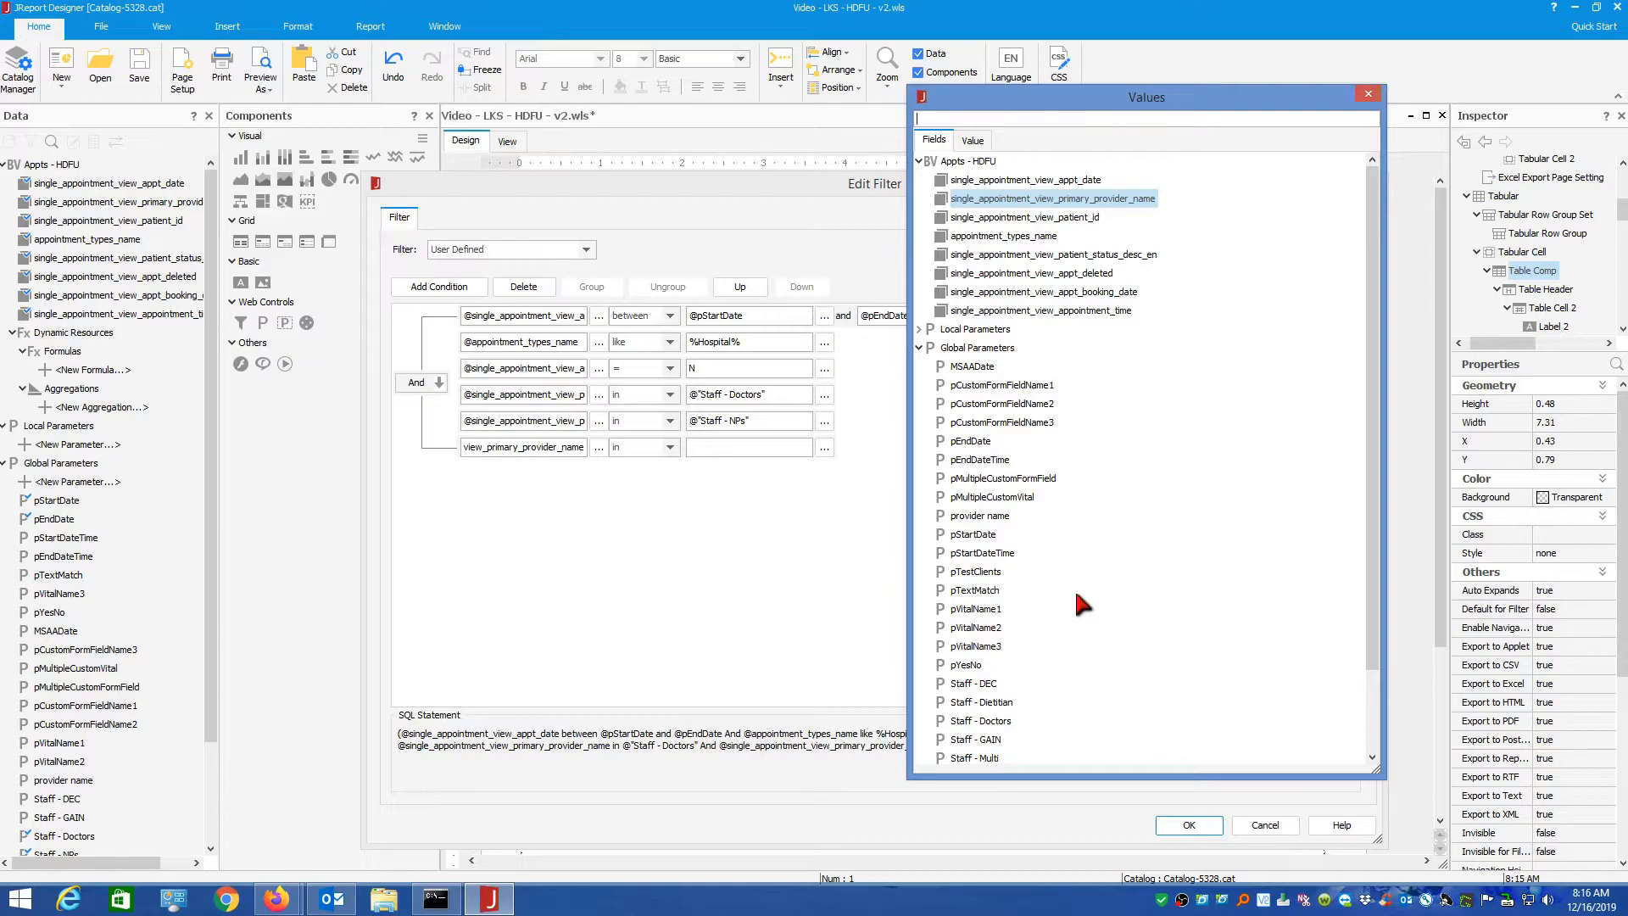
{"action": "scroll", "coordinate": [1076, 595], "scroll_direction": "down", "scroll_amount": 1}
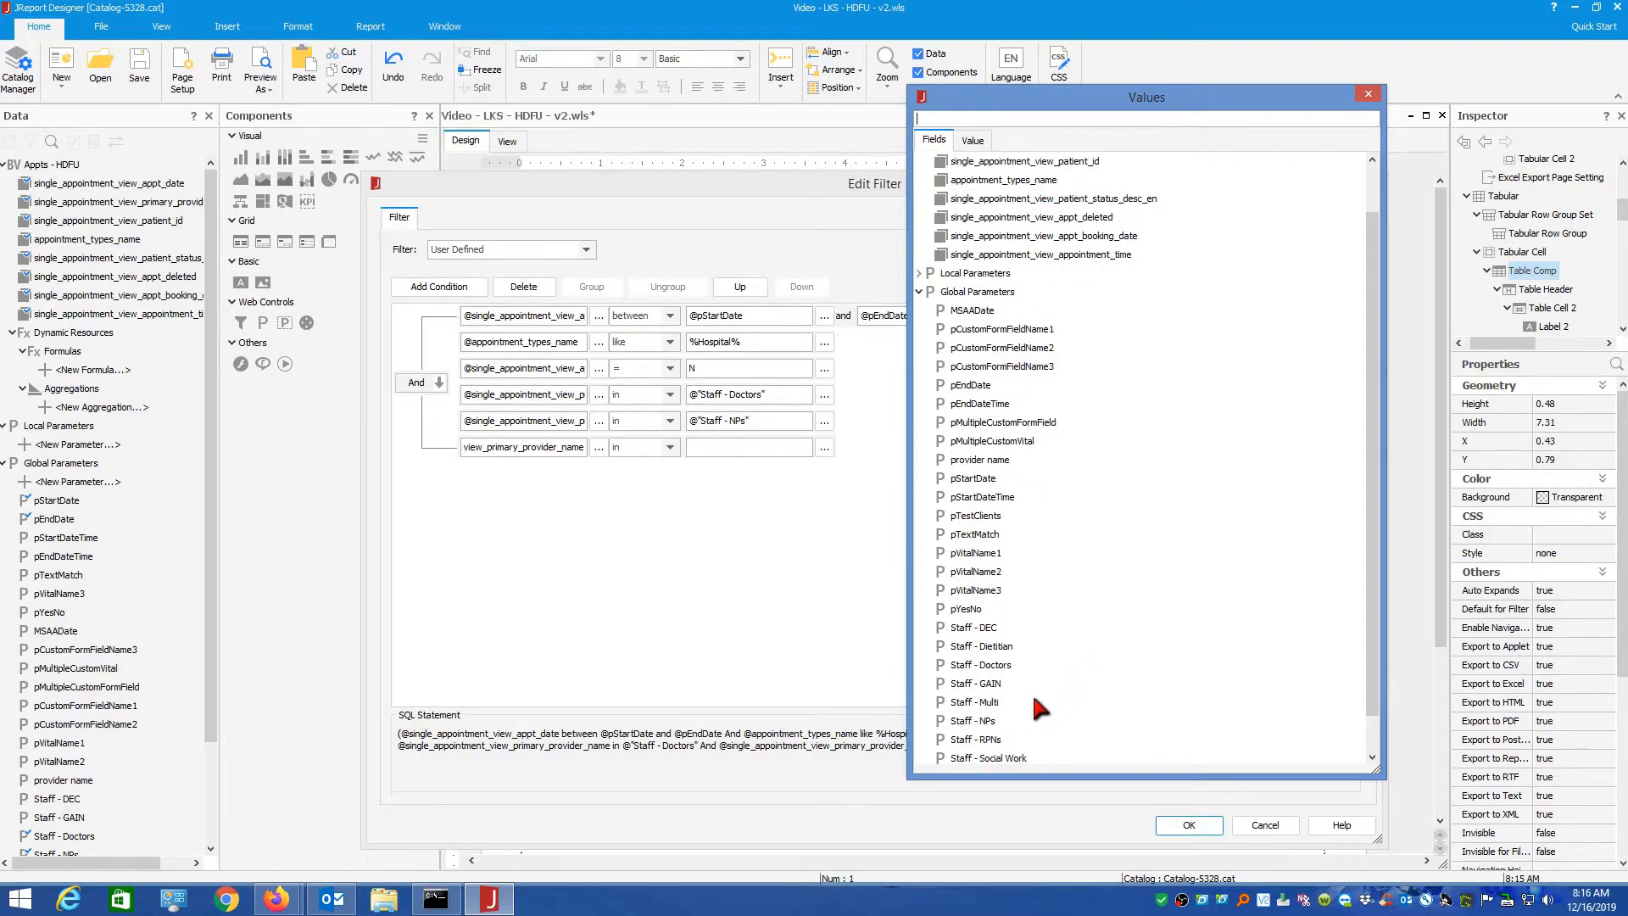
{"action": "double_click", "coordinate": [975, 740]}
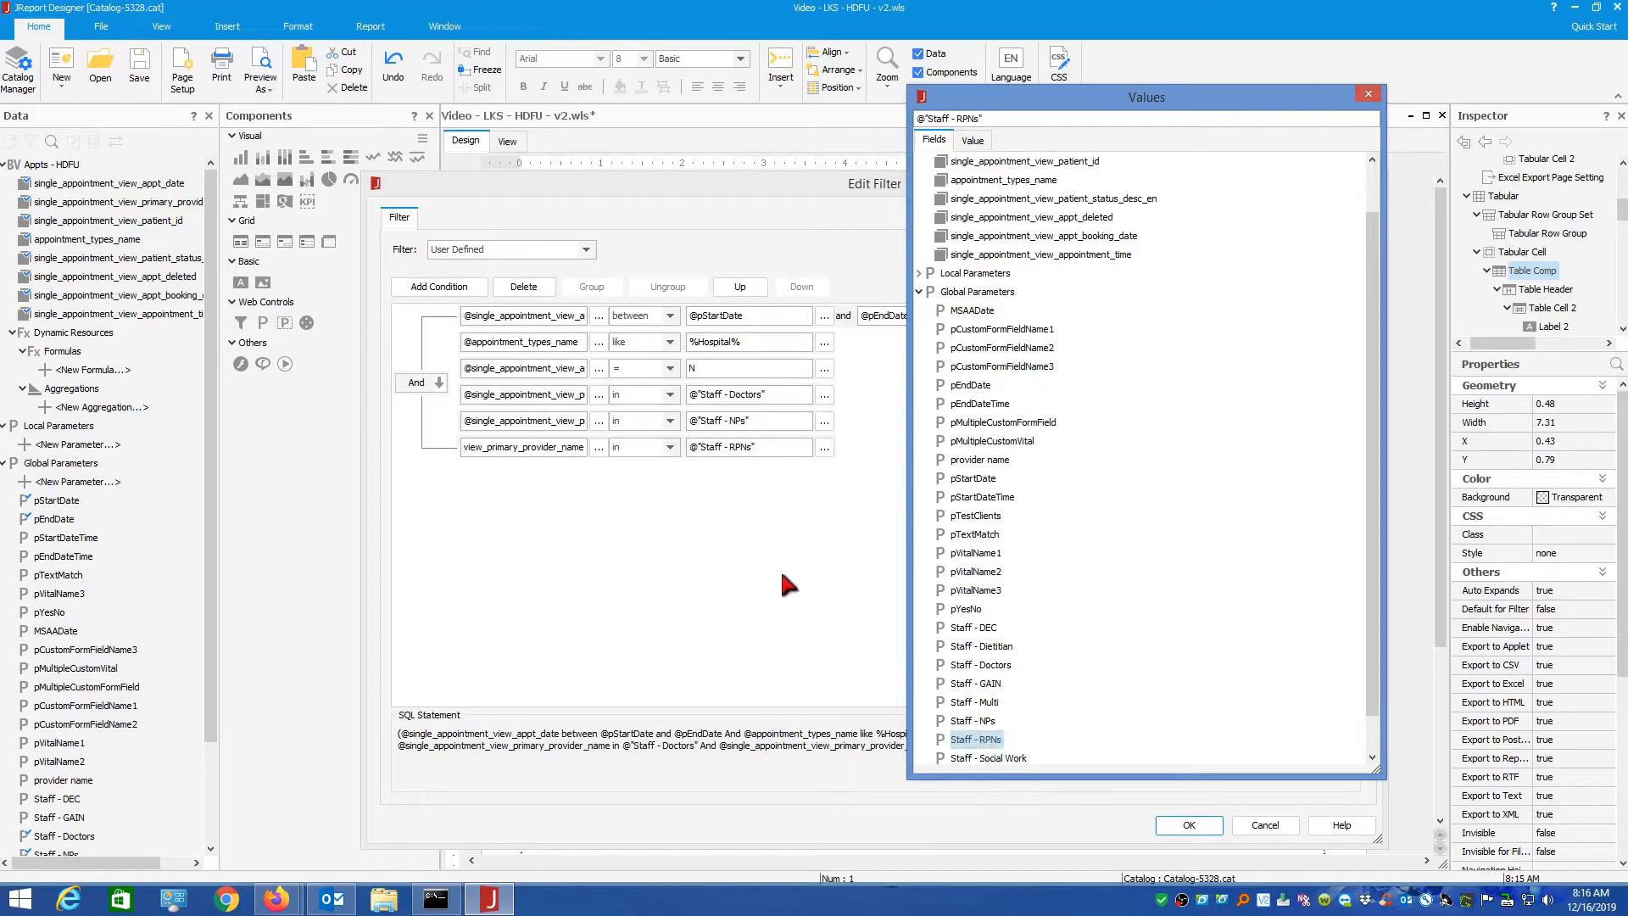
{"action": "key", "text": "Return"}
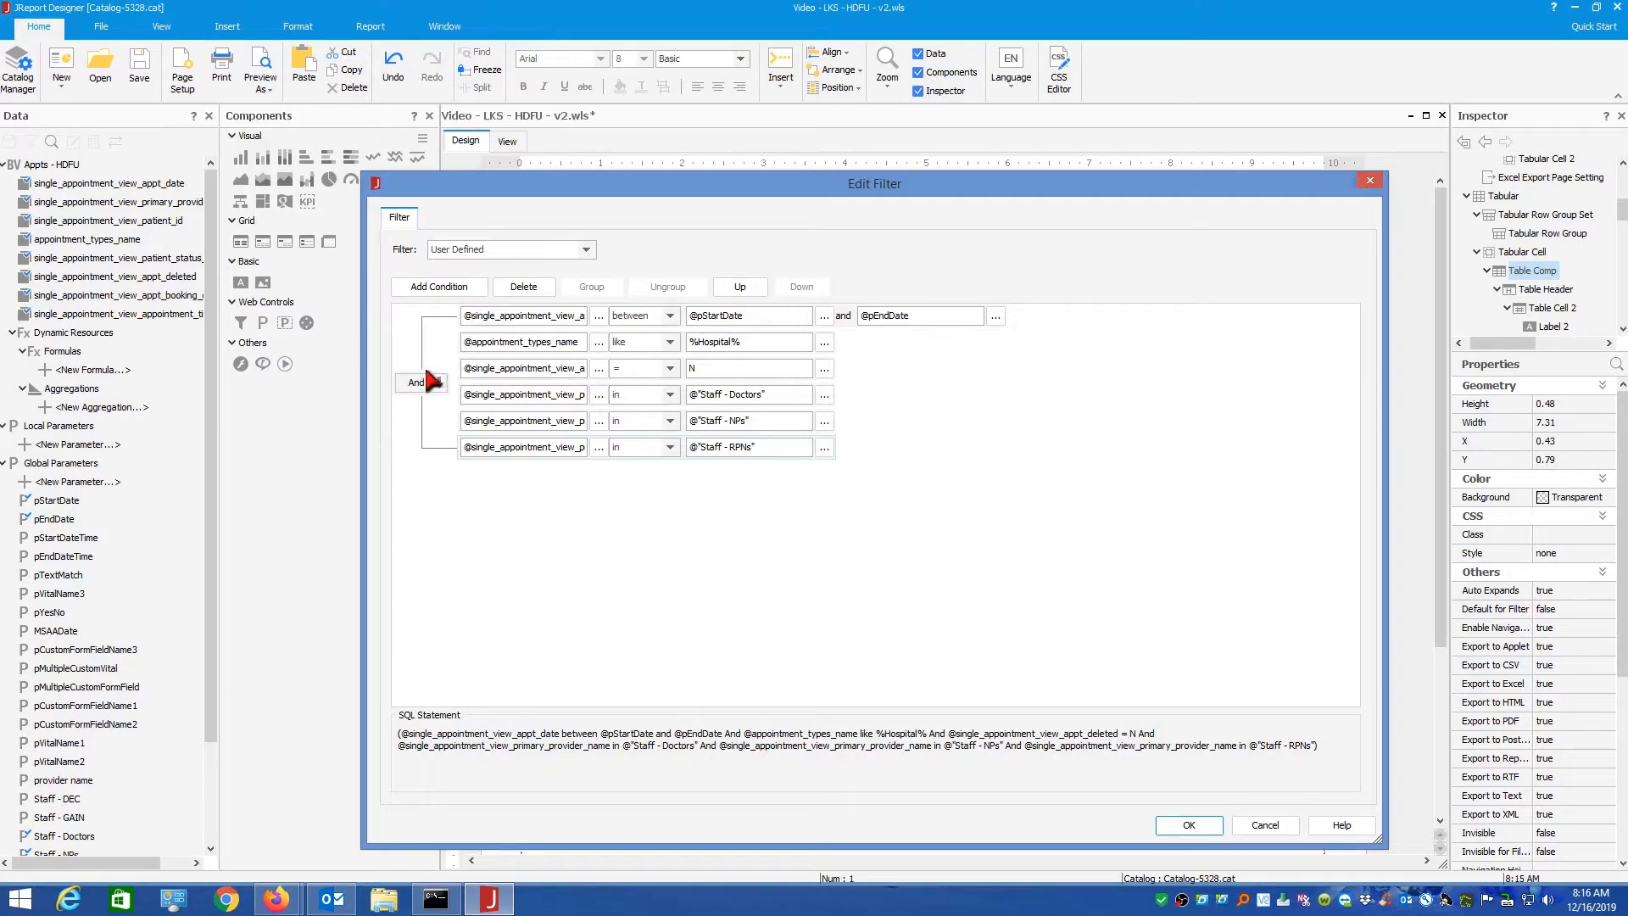
{"action": "left_click", "coordinate": [539, 397]}
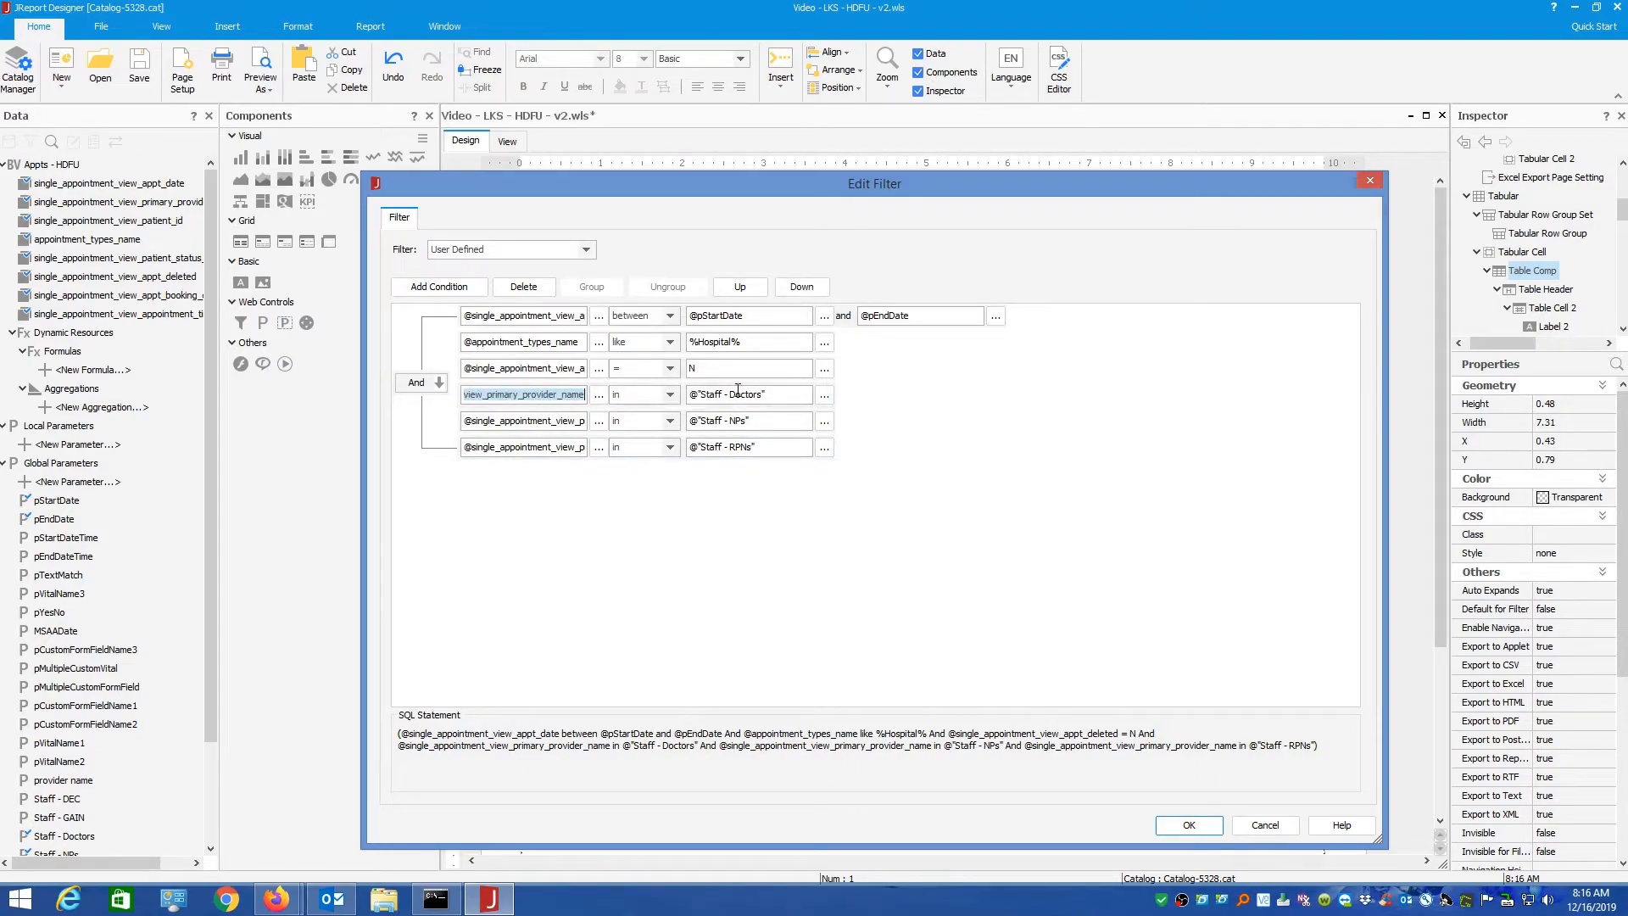
{"action": "left_click", "coordinate": [531, 420]}
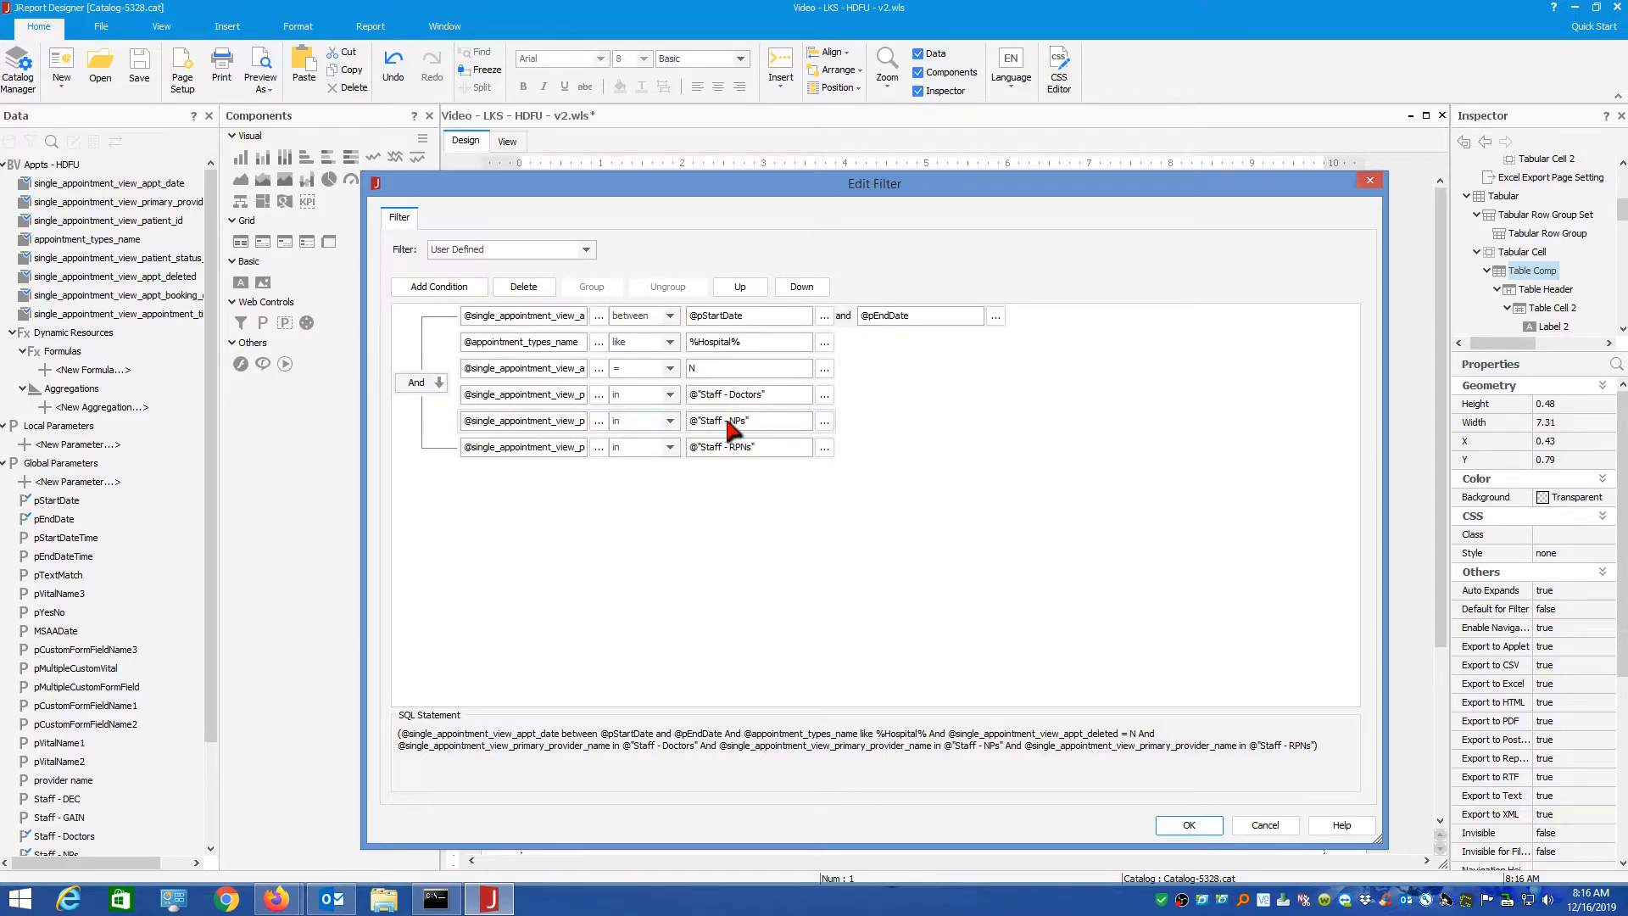
- Group the three primary provider conditions for Staff - Doctors, Staff - NPs and Staff - RPNs together
{"action": "left_click", "coordinate": [556, 445]}
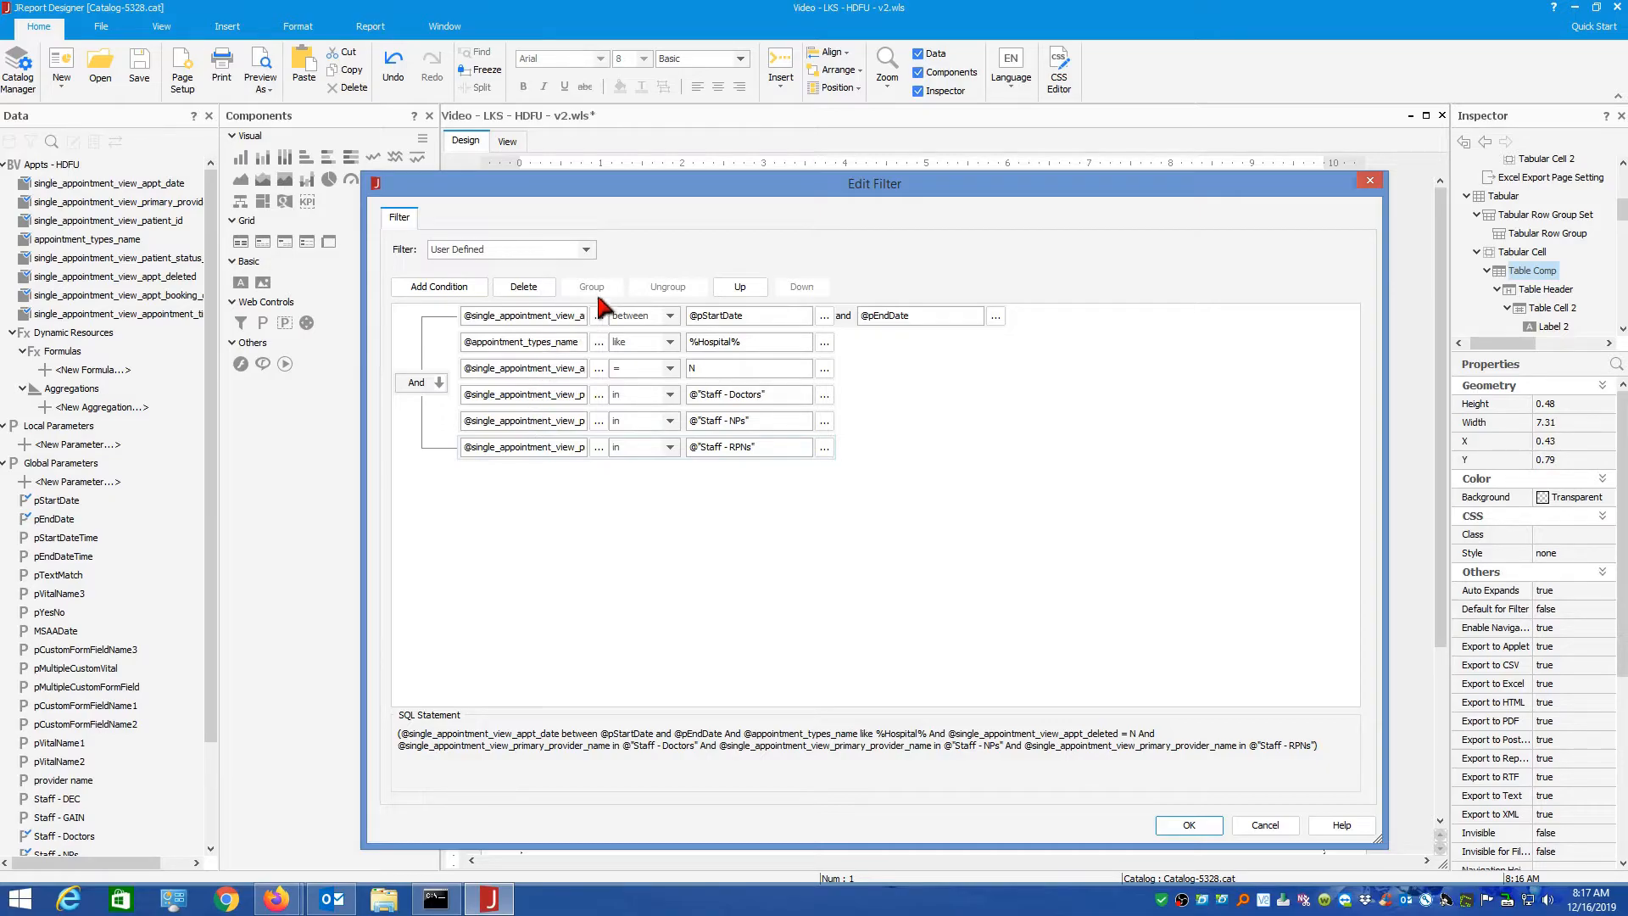
{"action": "left_click", "coordinate": [564, 399]}
{"action": "left_click", "coordinate": [566, 421], "text": "ctrl"}
{"action": "left_click", "coordinate": [551, 444], "text": "ctrl"}
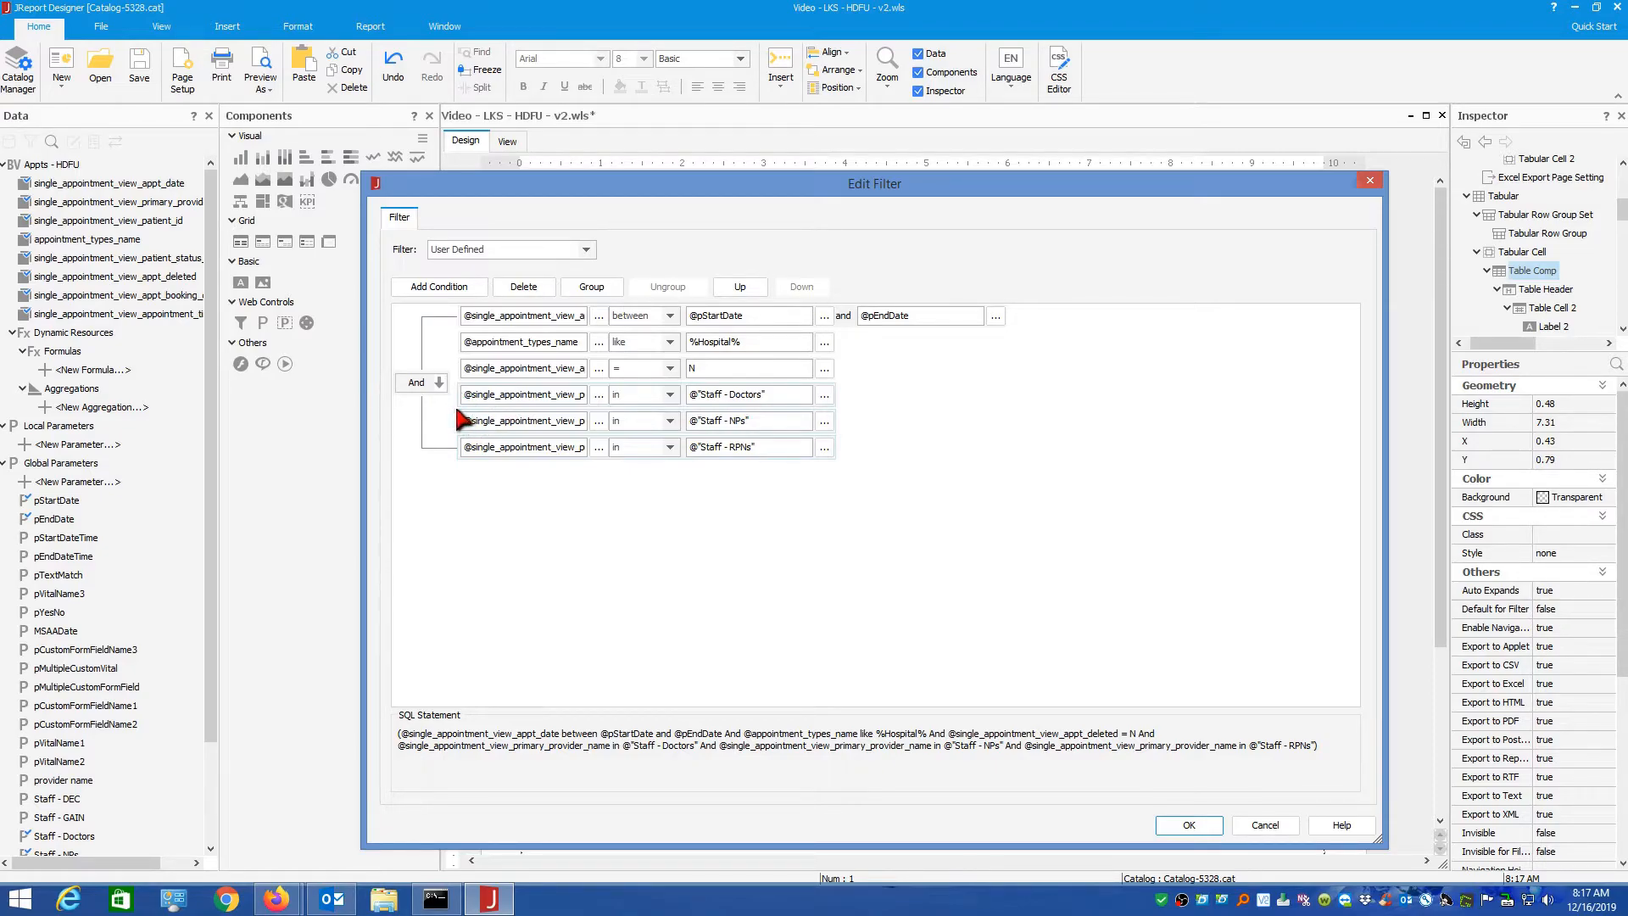
{"action": "left_click", "coordinate": [591, 287]}
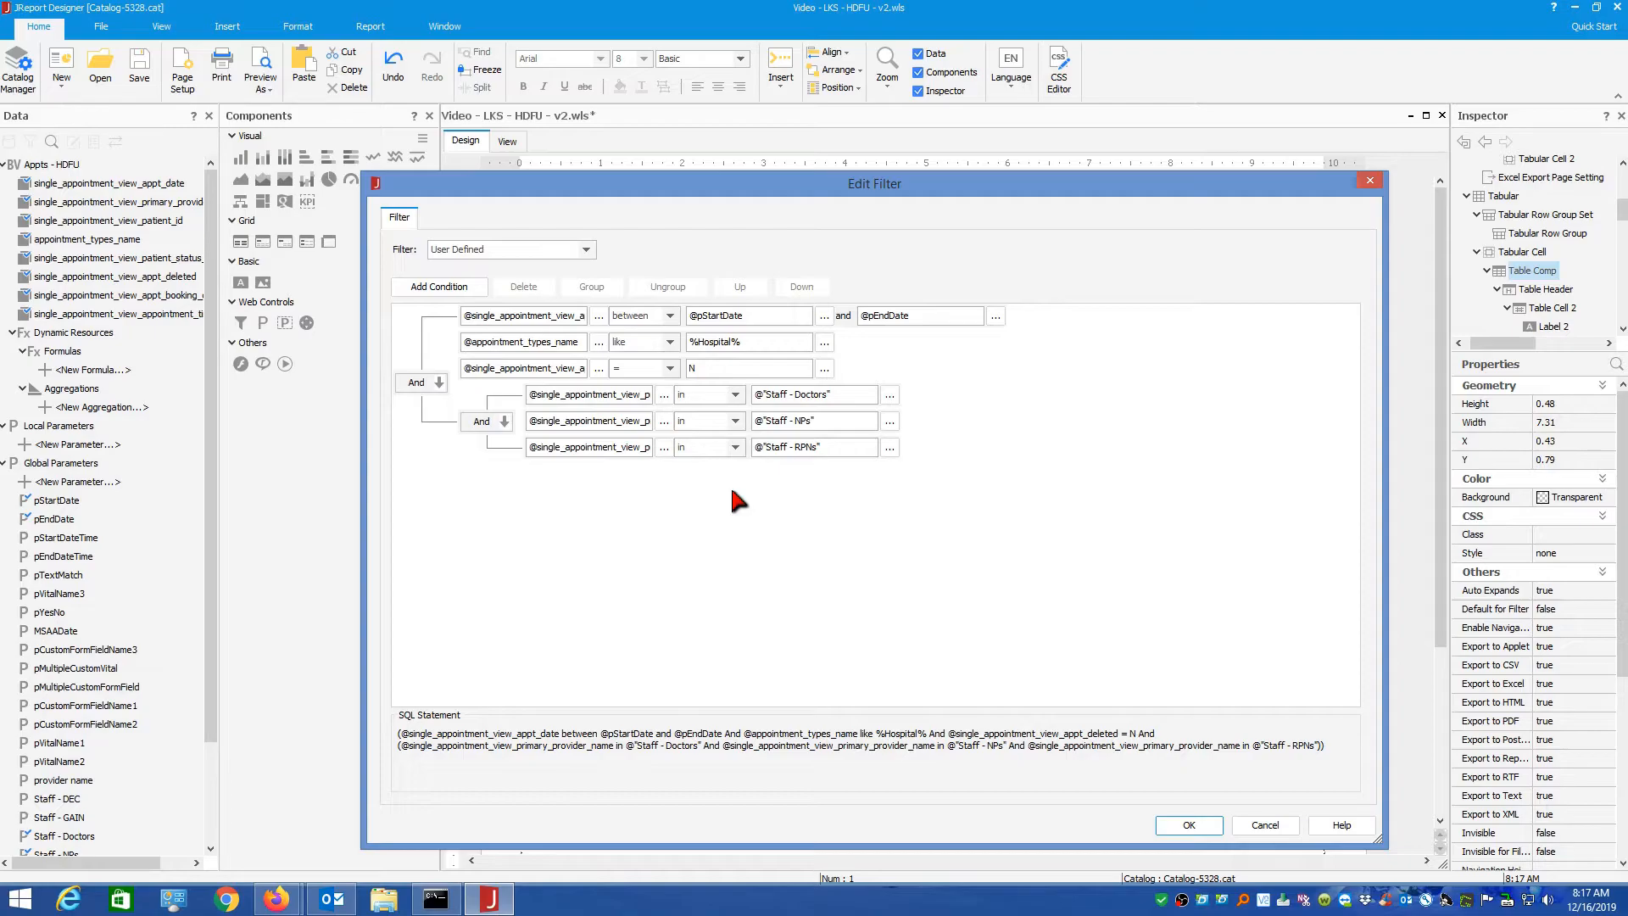
- Change the connector of the grouped provider conditions to Or and apply the filter
{"action": "left_click", "coordinate": [501, 421]}
{"action": "left_click", "coordinate": [503, 421]}
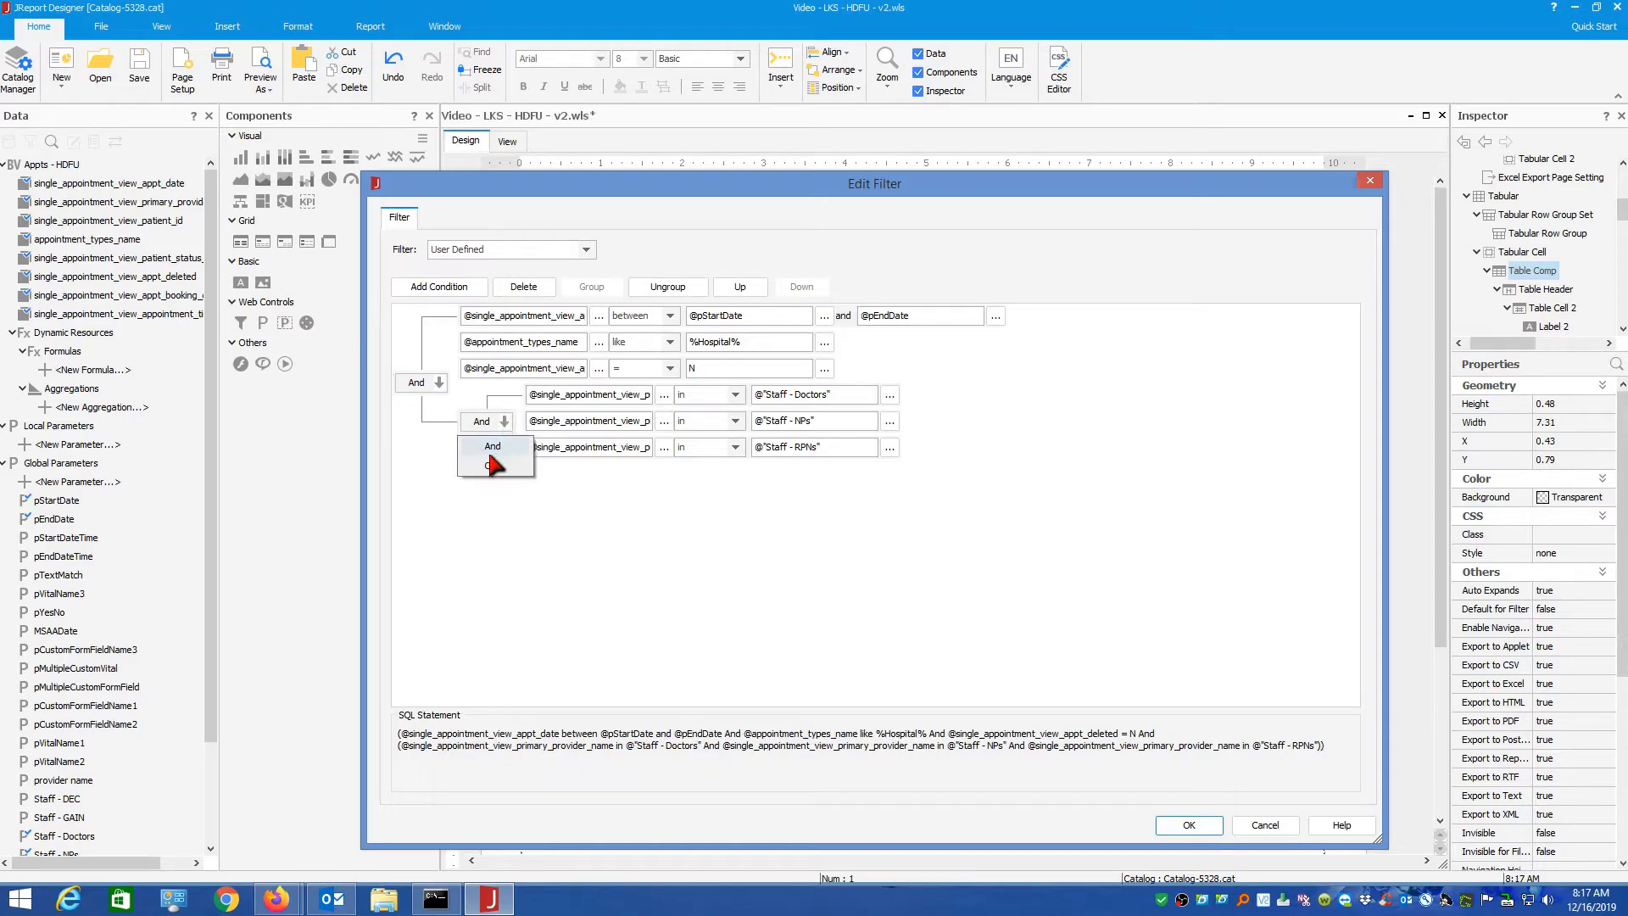
{"action": "left_click", "coordinate": [486, 470]}
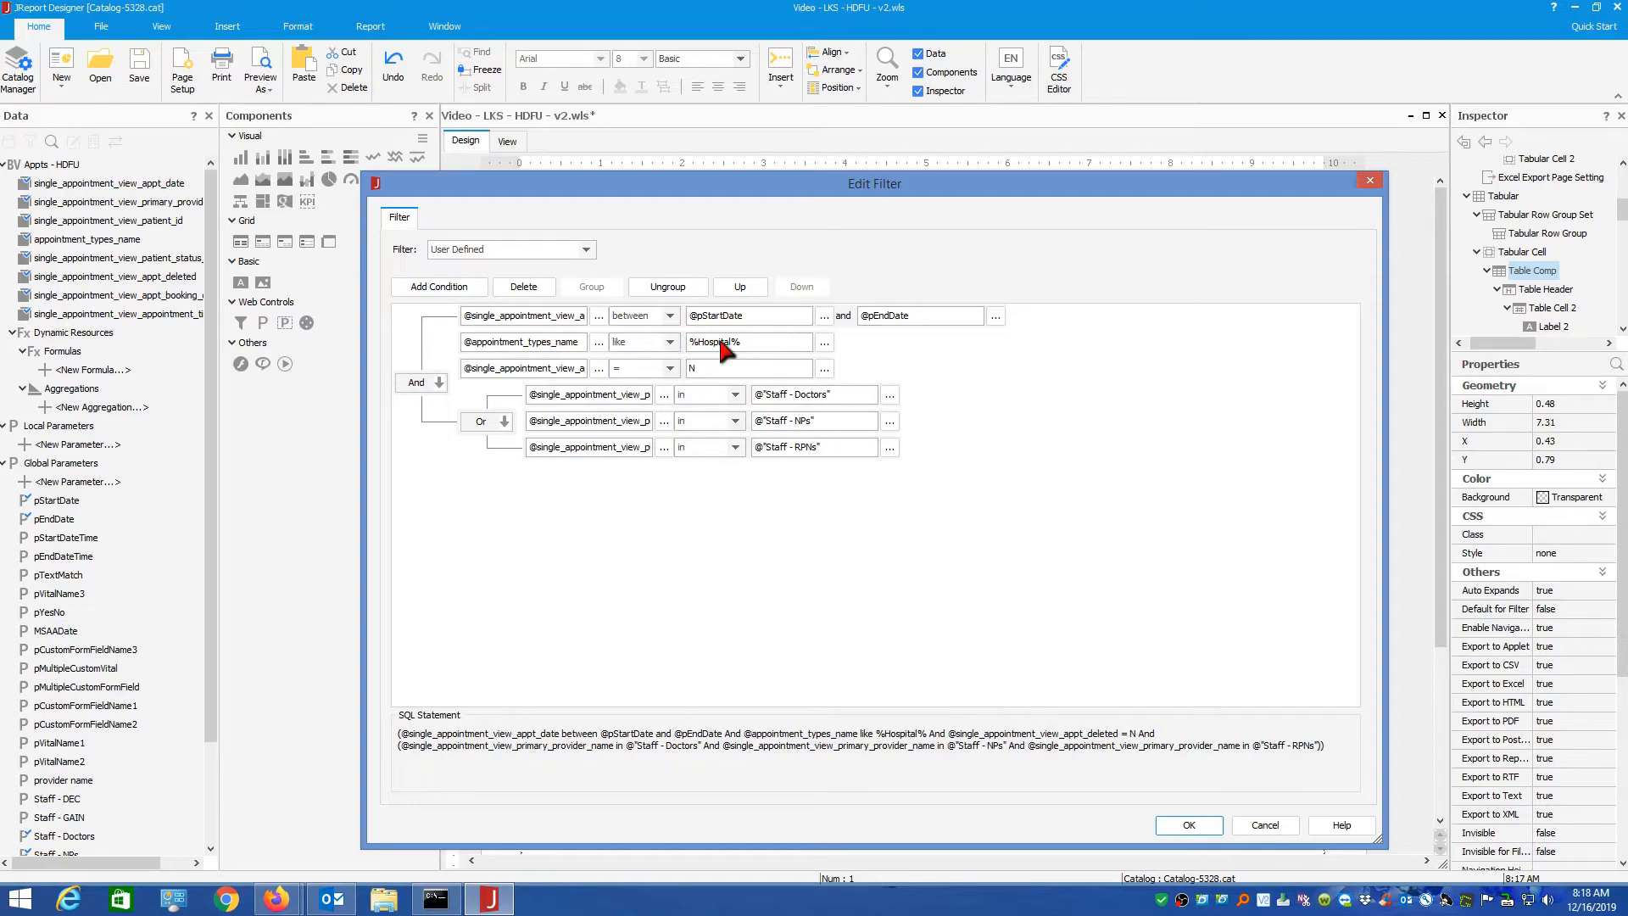
{"action": "left_click", "coordinate": [544, 372]}
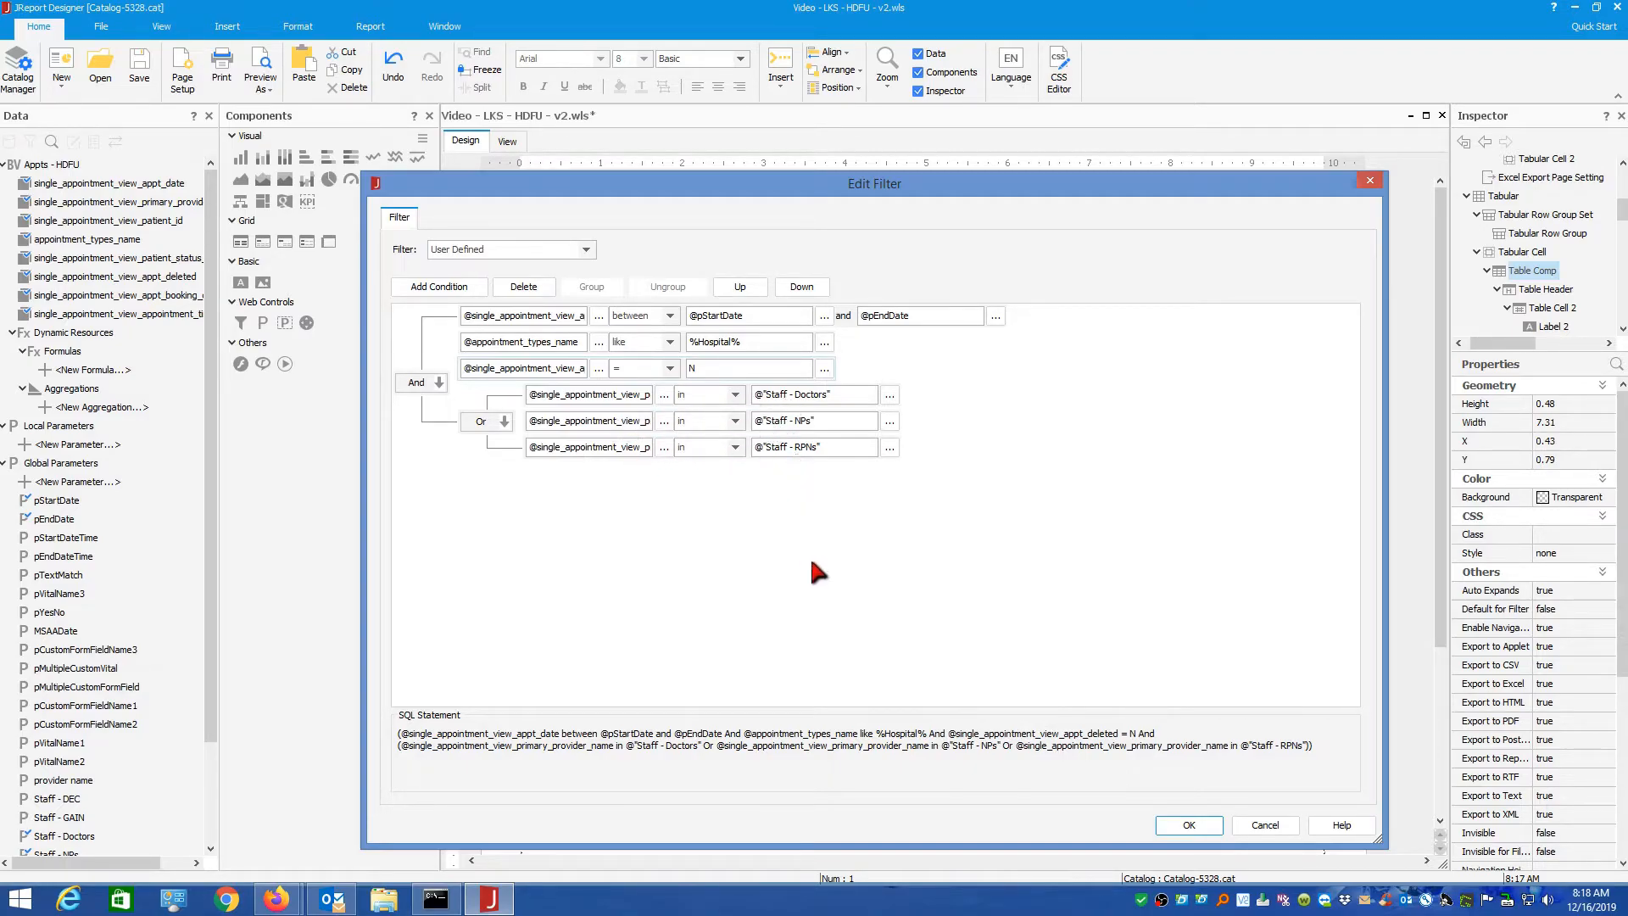
{"action": "left_click", "coordinate": [1188, 825]}
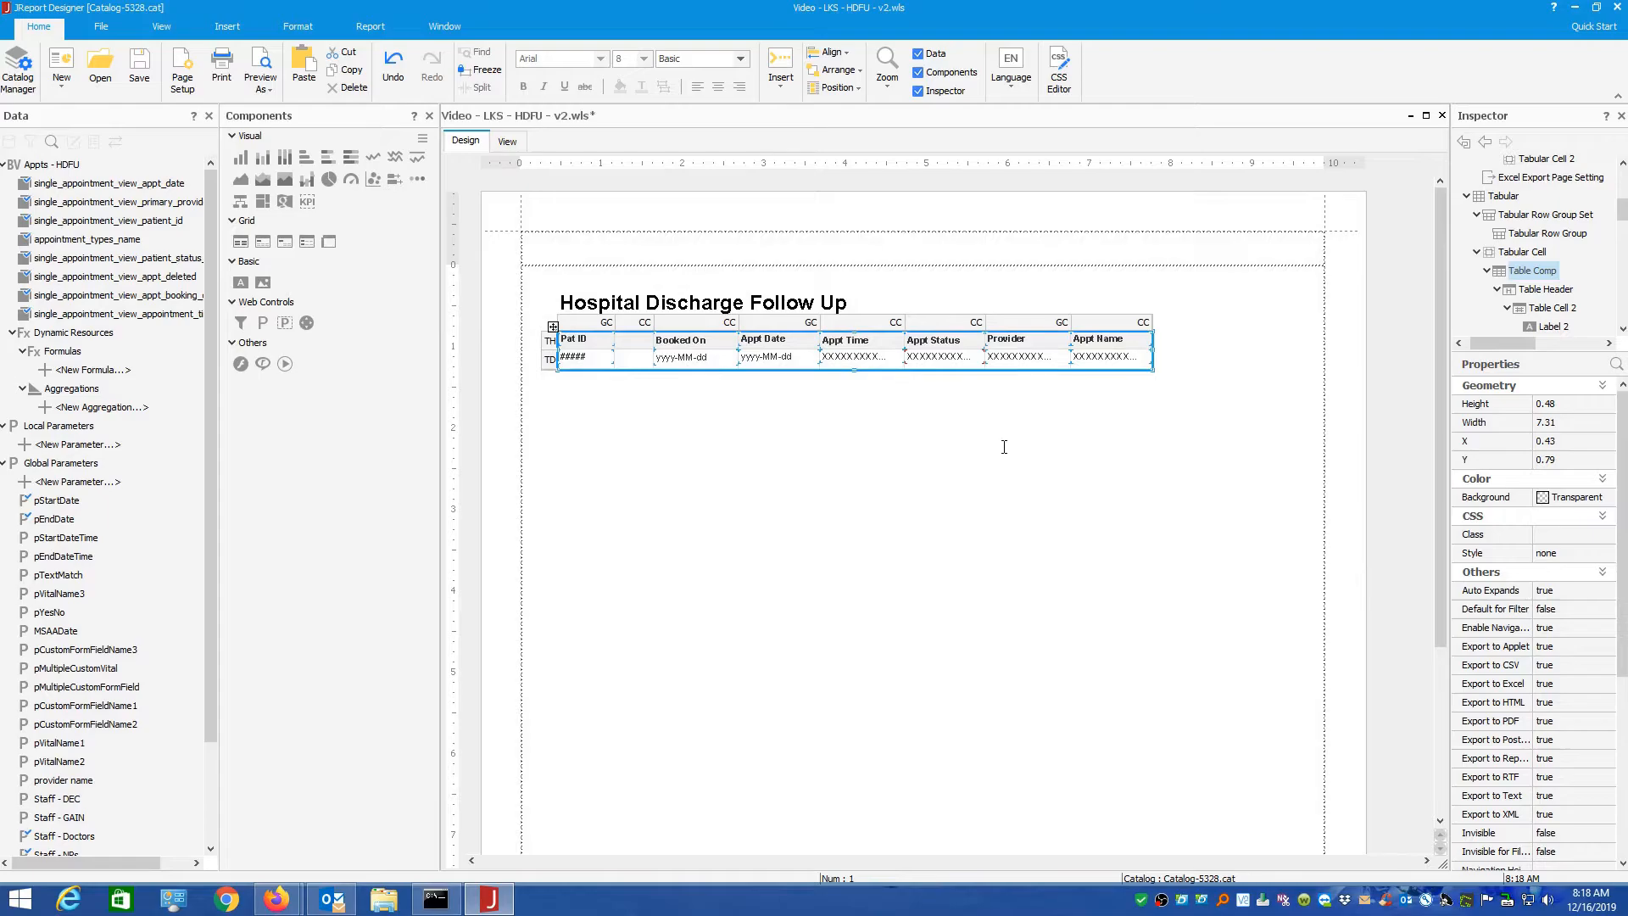
- Hide the Provider column of the Hospital Discharge Follow Up table
{"action": "left_click", "coordinate": [745, 424]}
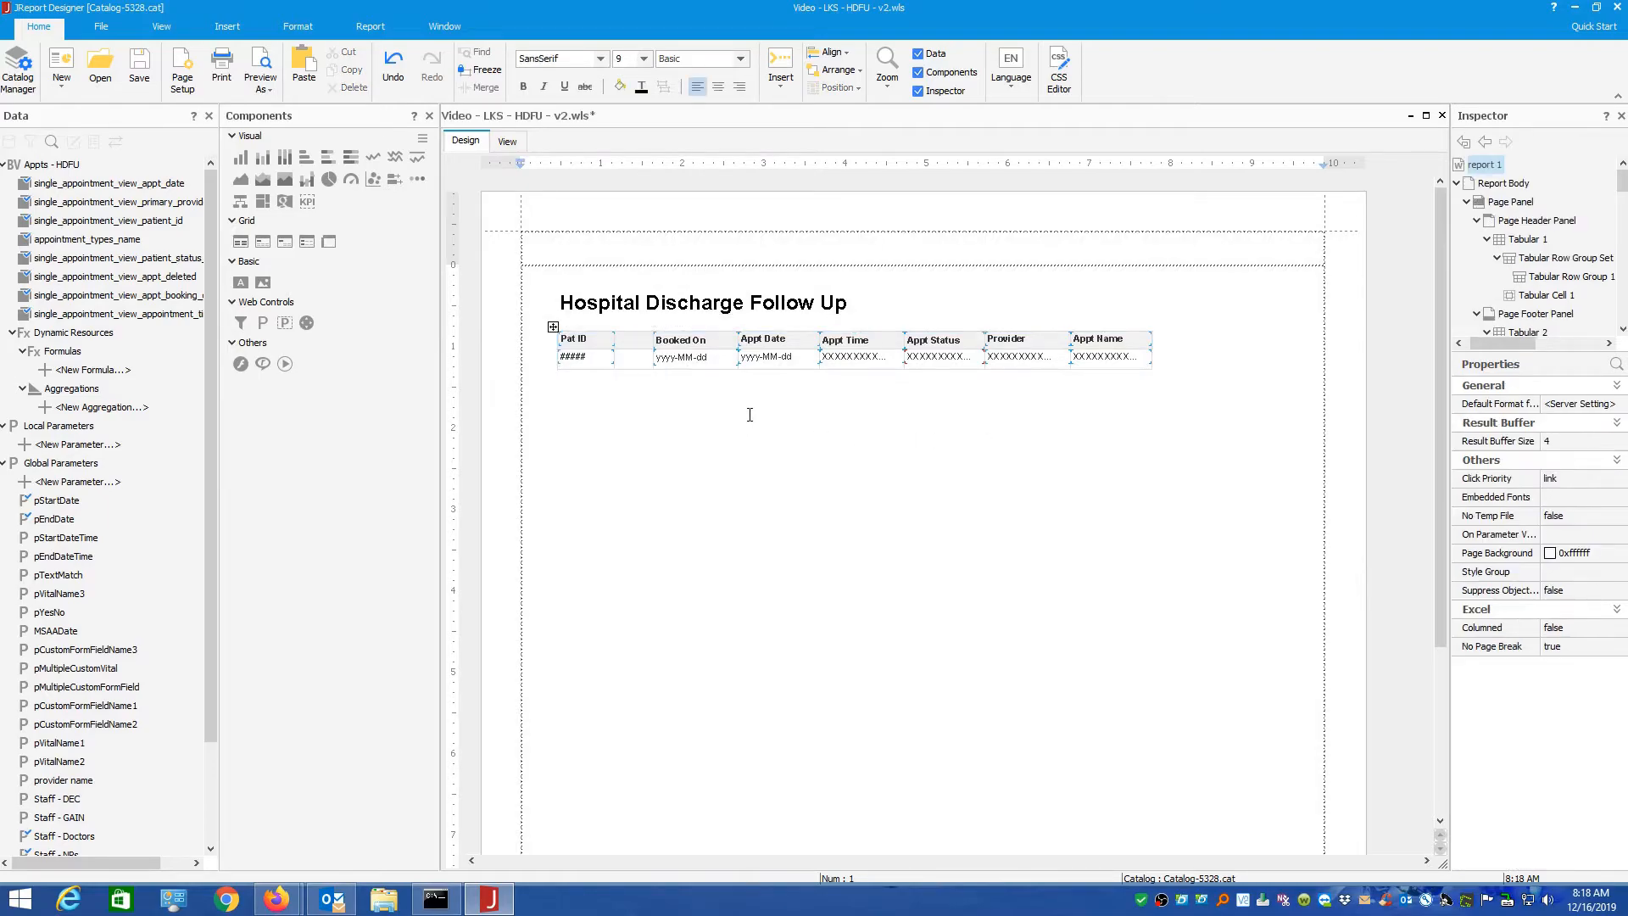
{"action": "left_click", "coordinate": [1024, 346]}
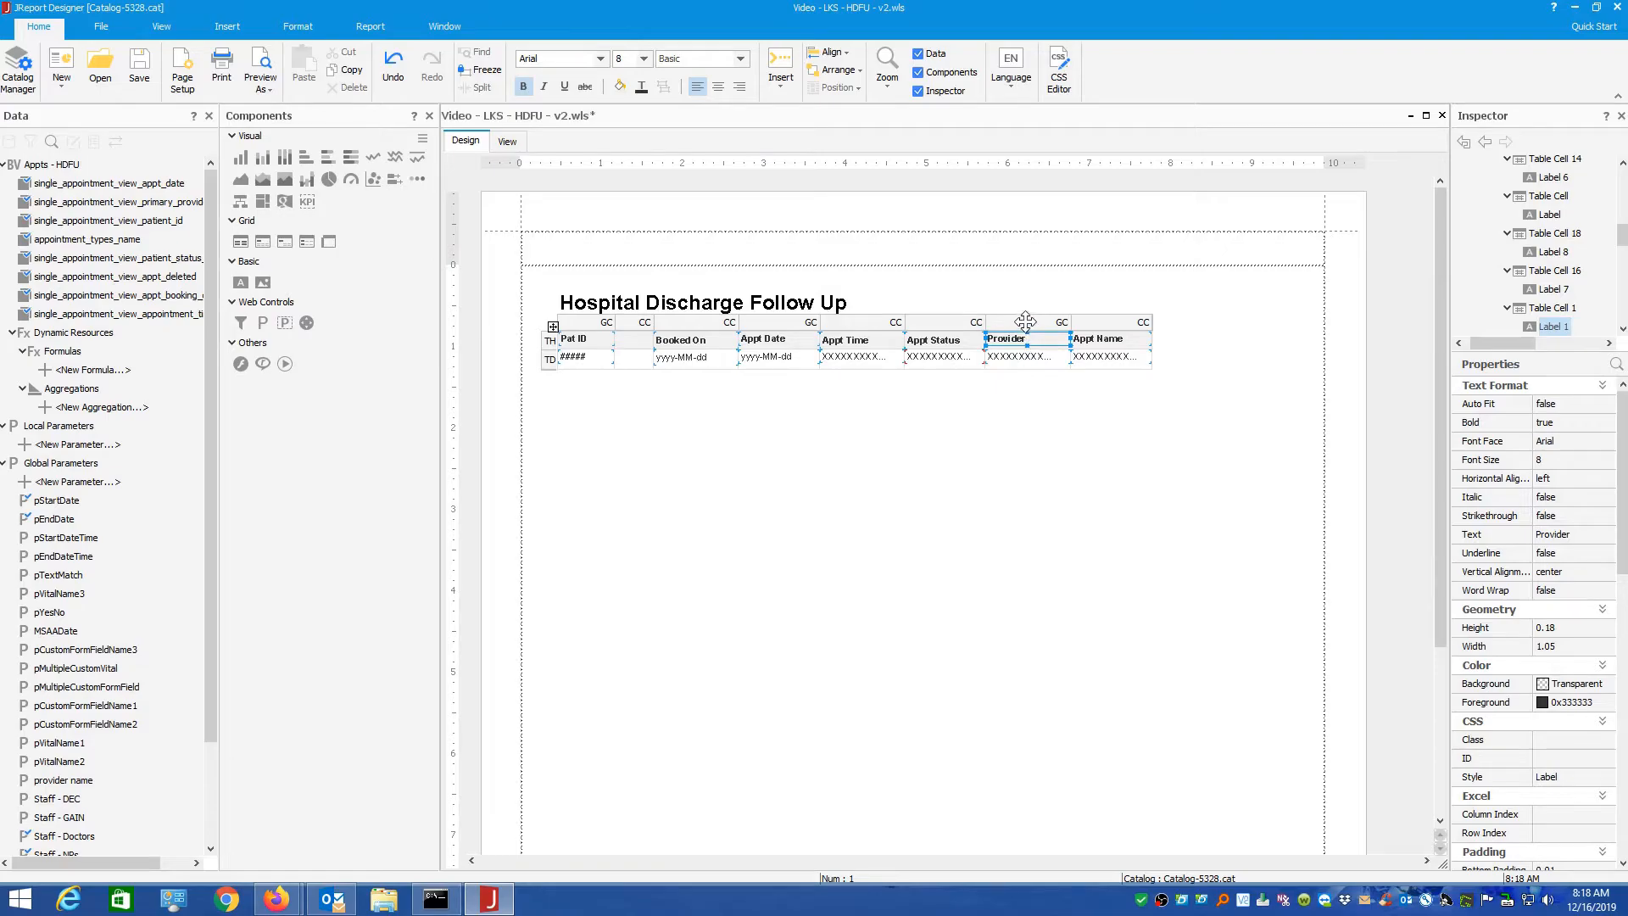
{"action": "left_click", "coordinate": [1026, 321]}
{"action": "right_click", "coordinate": [1025, 322]}
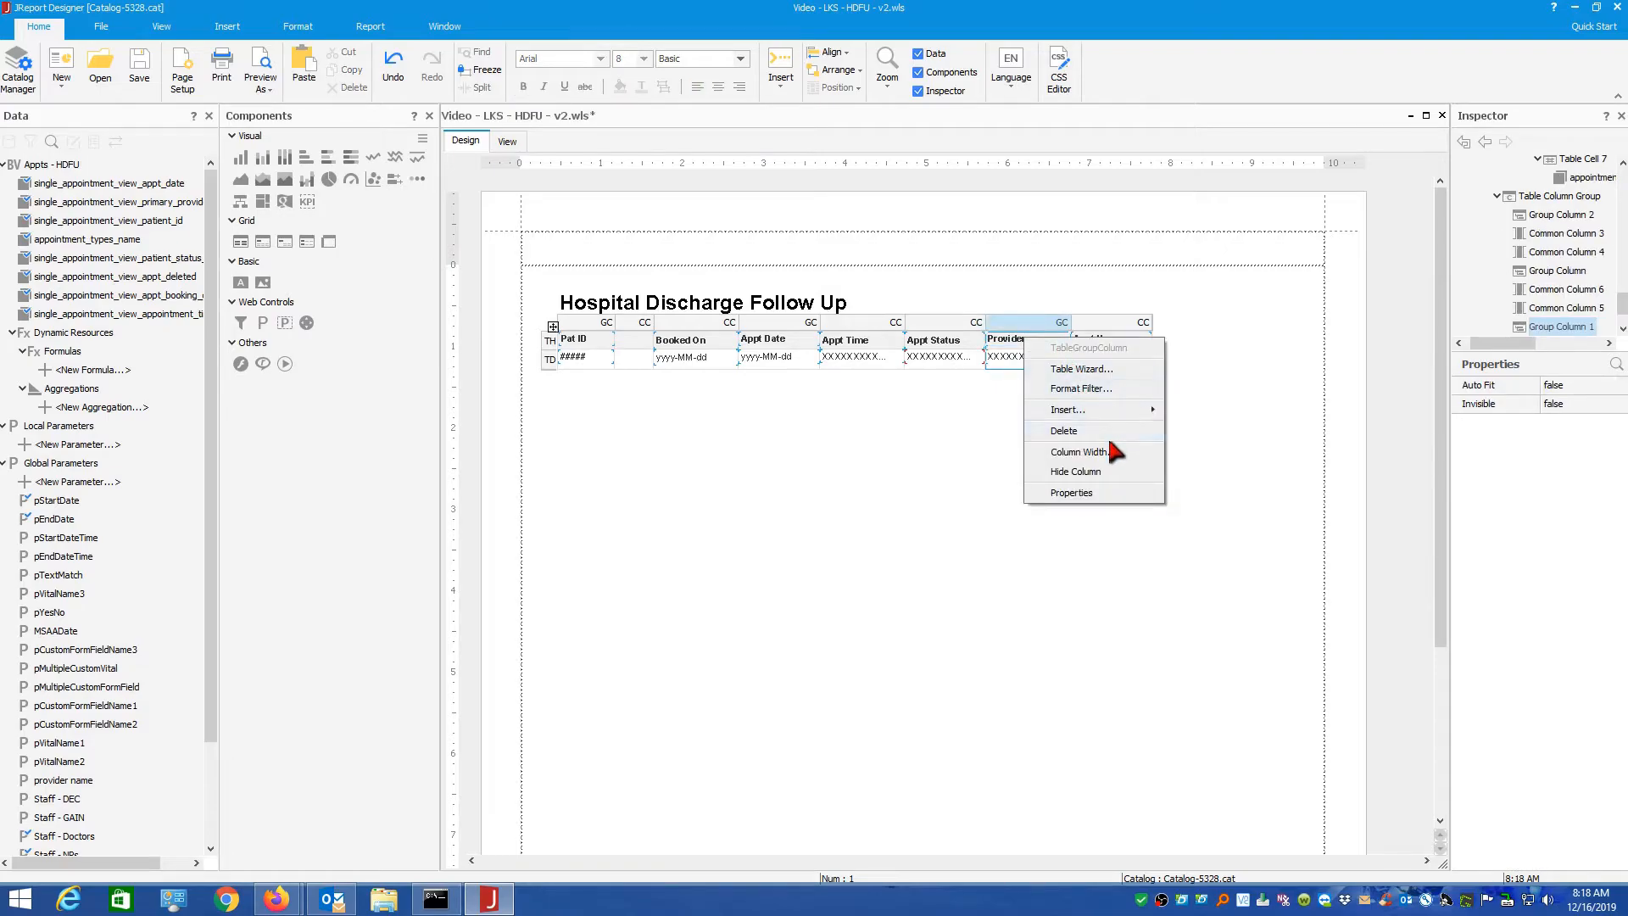
{"action": "left_click", "coordinate": [1089, 473]}
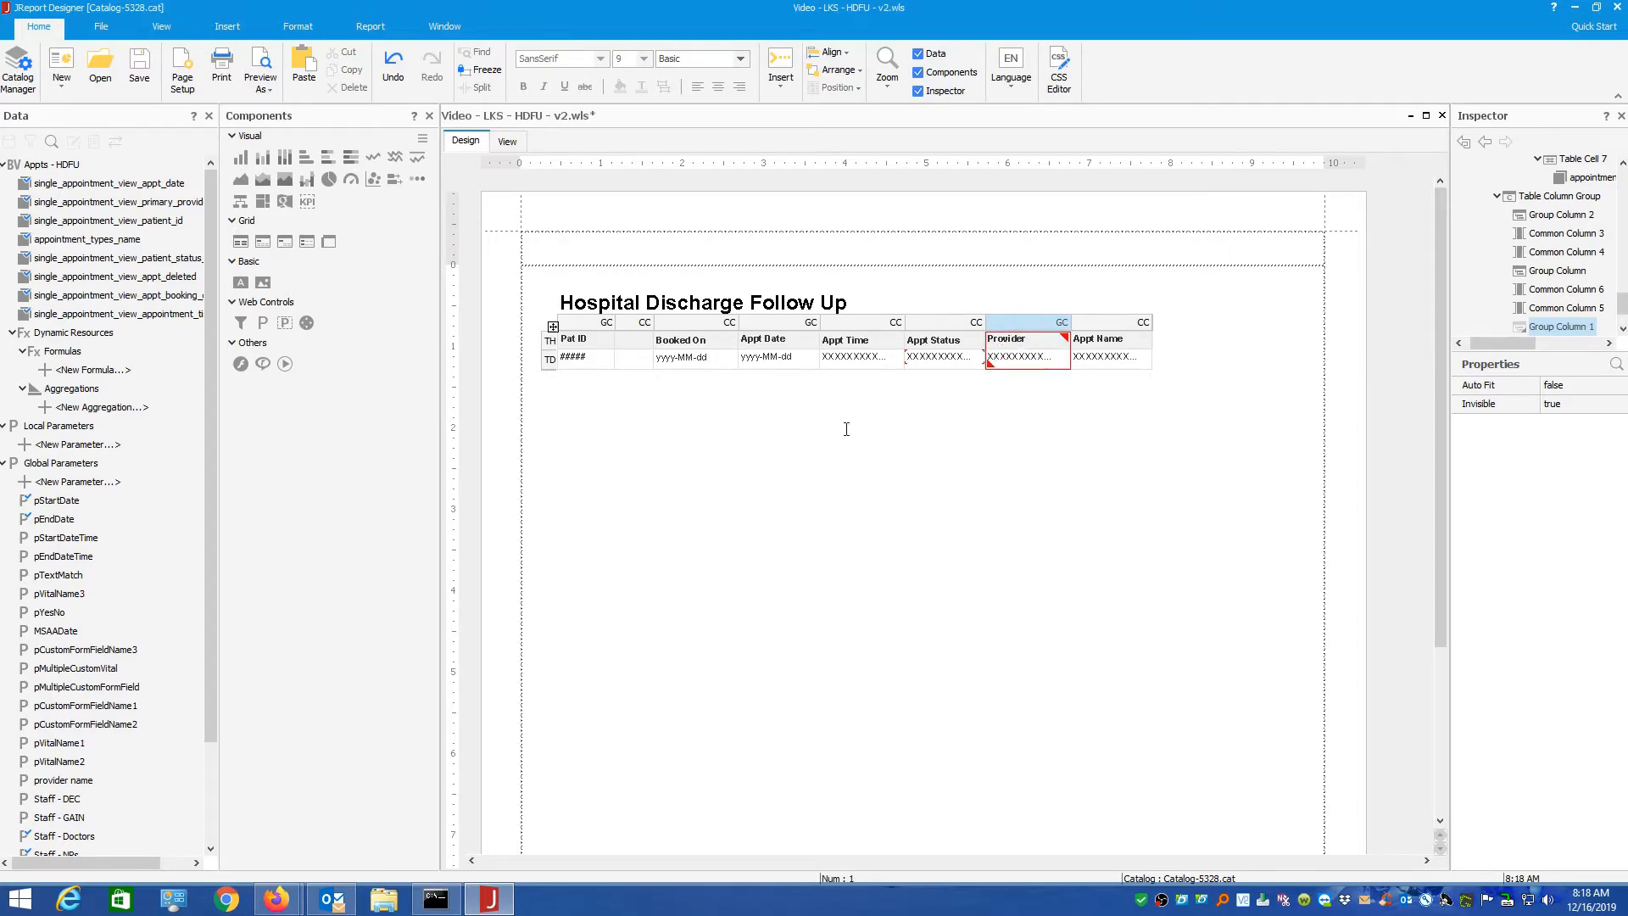
{"action": "left_click", "coordinate": [547, 359]}
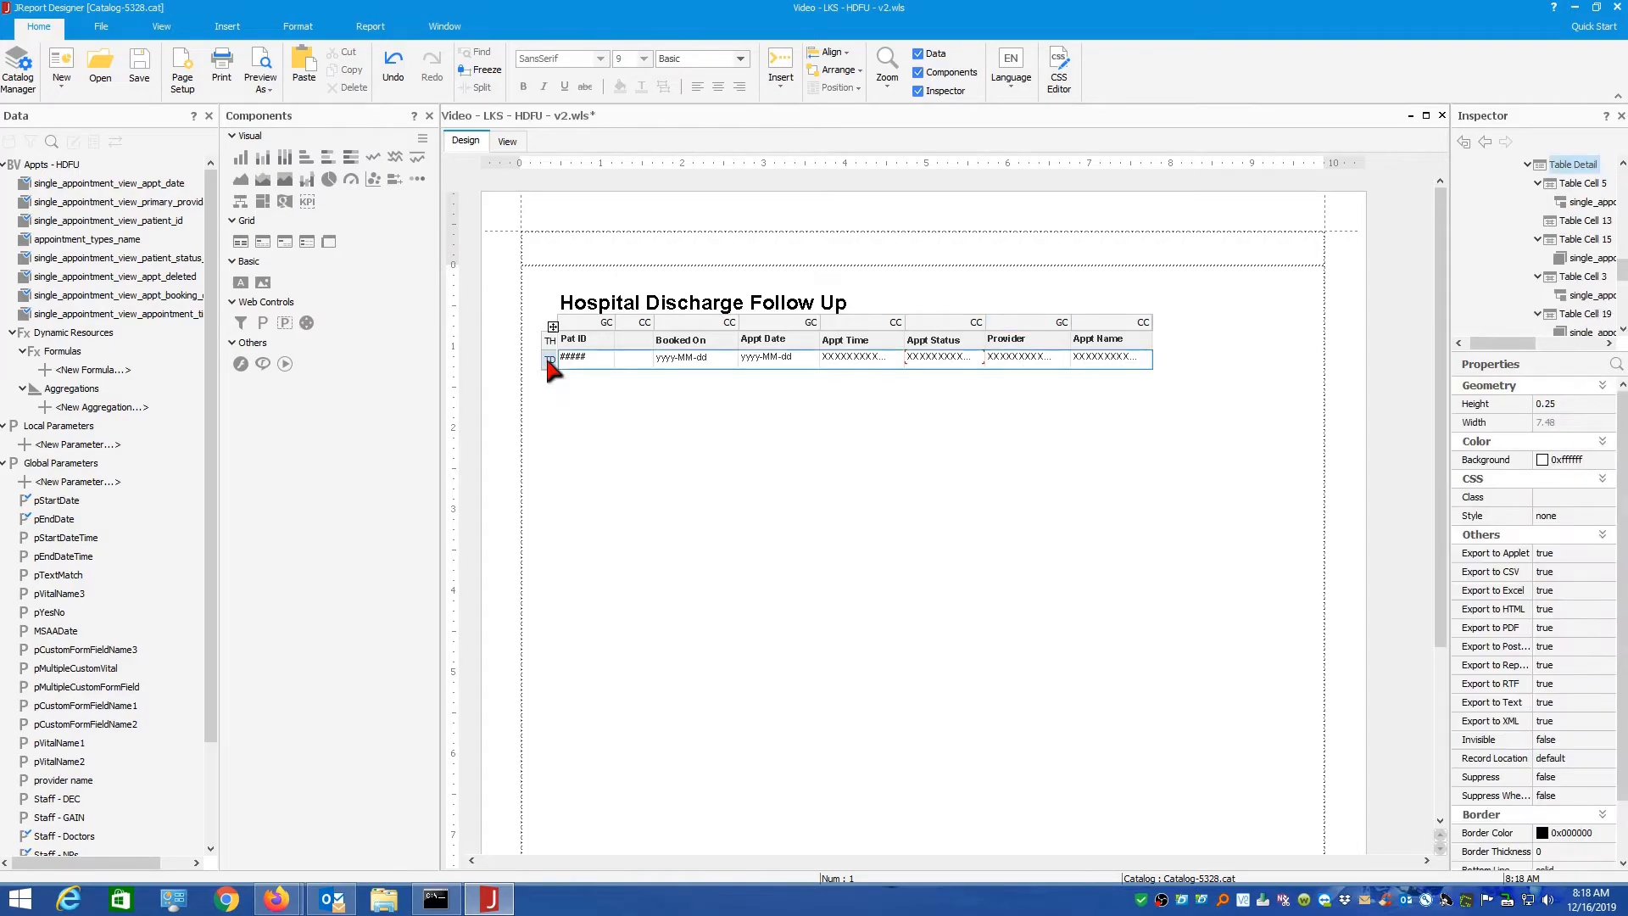
{"action": "right_click", "coordinate": [547, 359]}
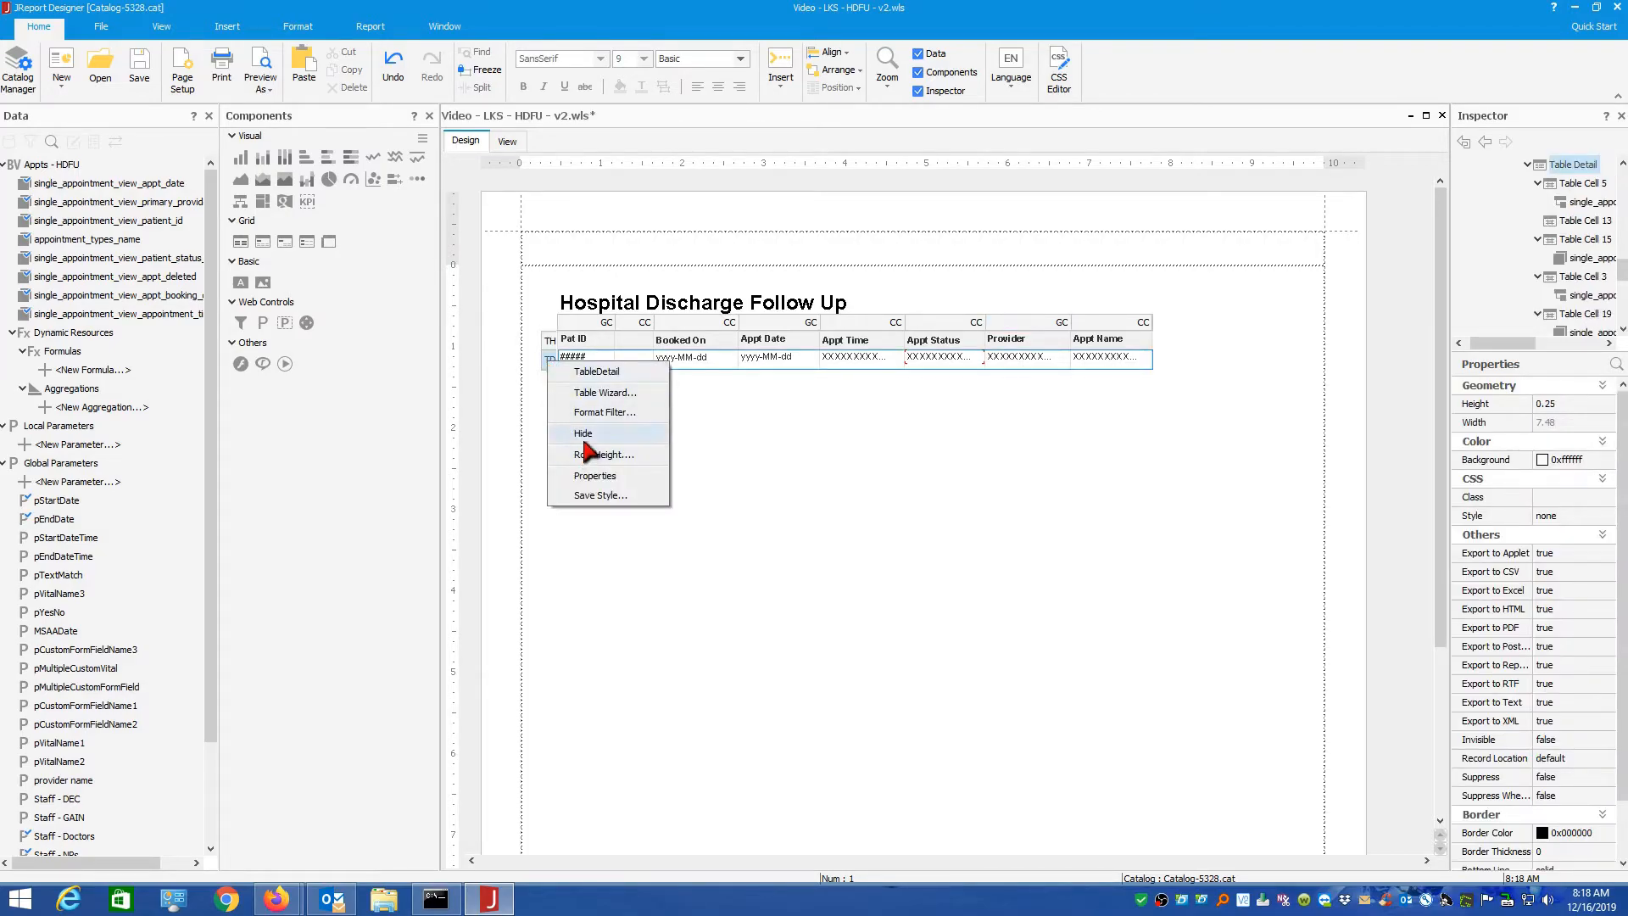
{"action": "left_click", "coordinate": [795, 498]}
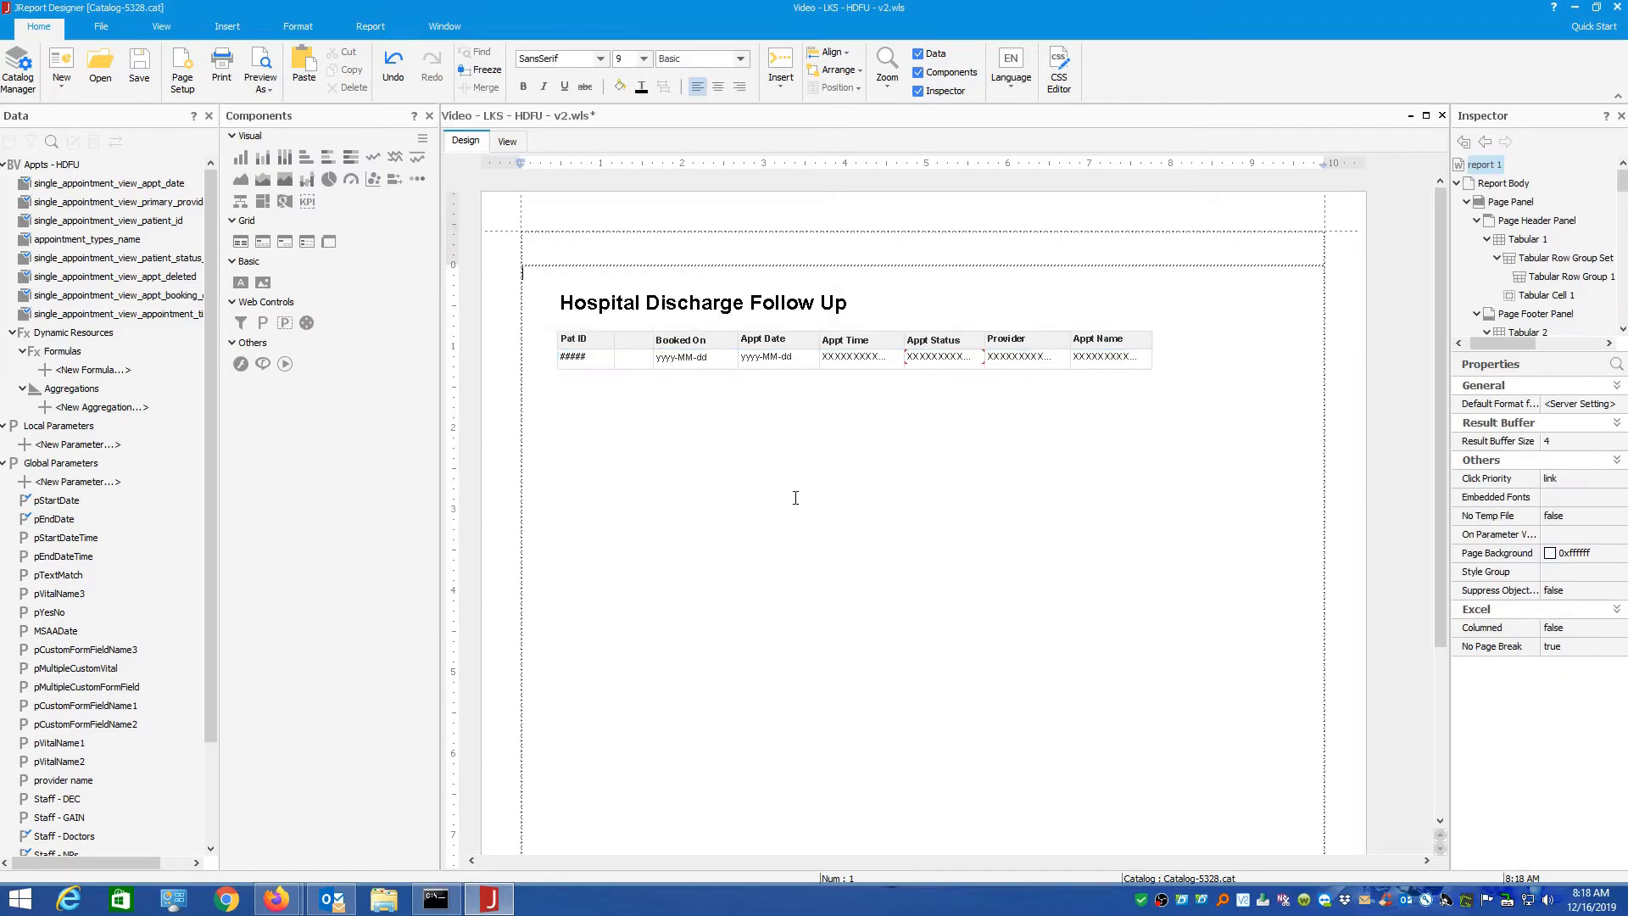
- Examine the Provider column's hidden marking and check the selection handles of the table's other columns, detail row and header row
{"action": "left_click", "coordinate": [1029, 339]}
{"action": "left_click", "coordinate": [1028, 322]}
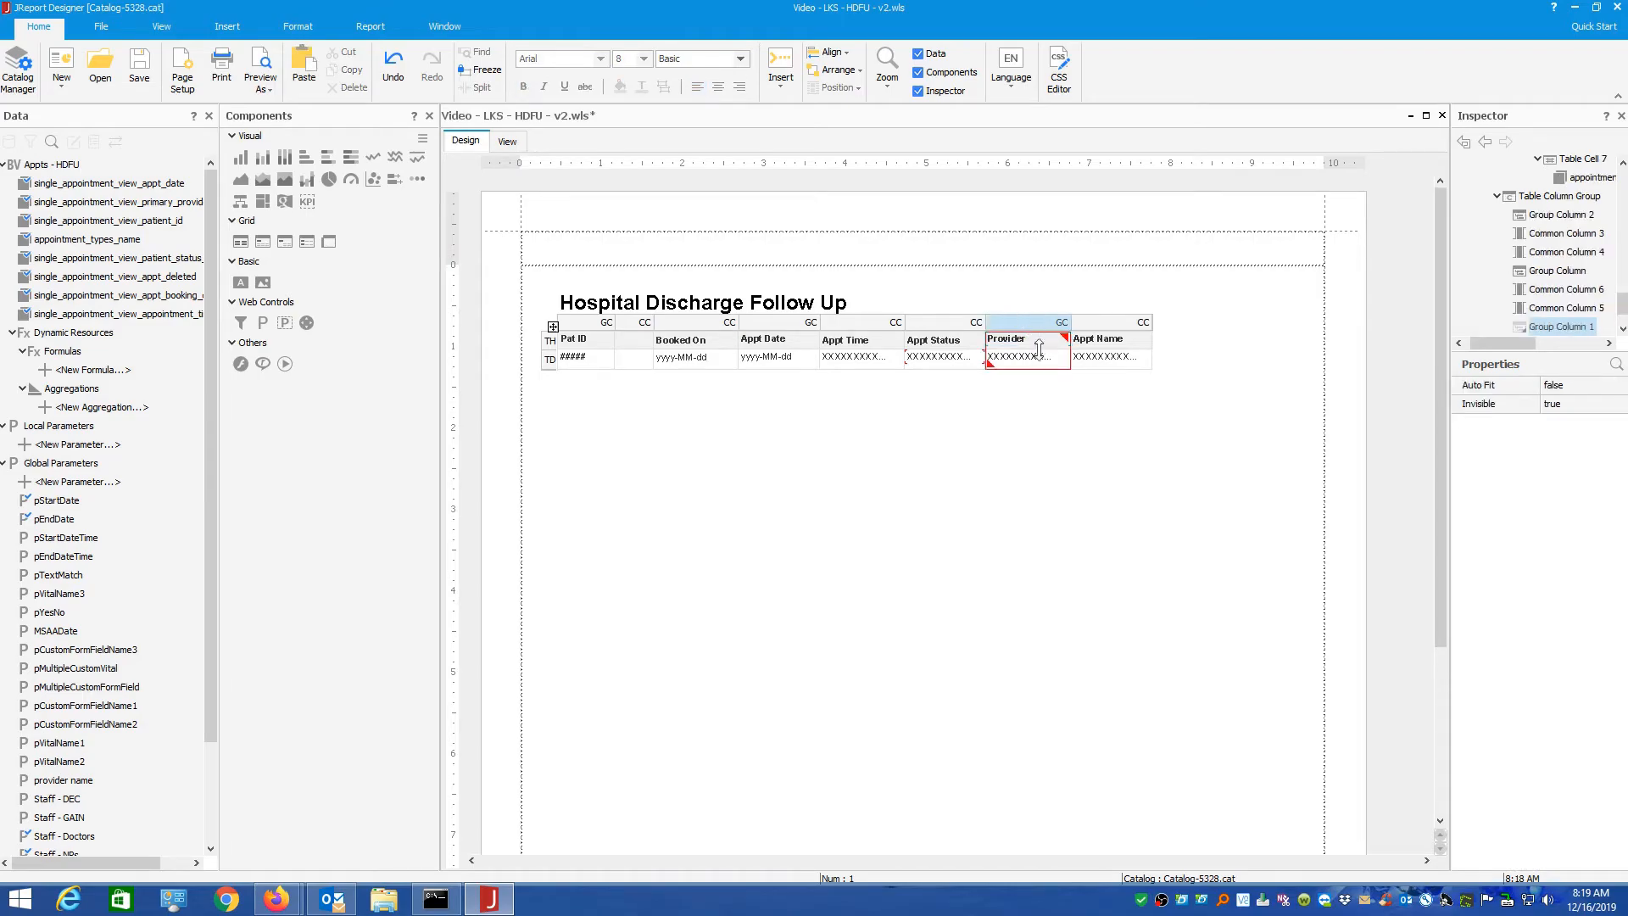
{"action": "left_click", "coordinate": [1073, 432]}
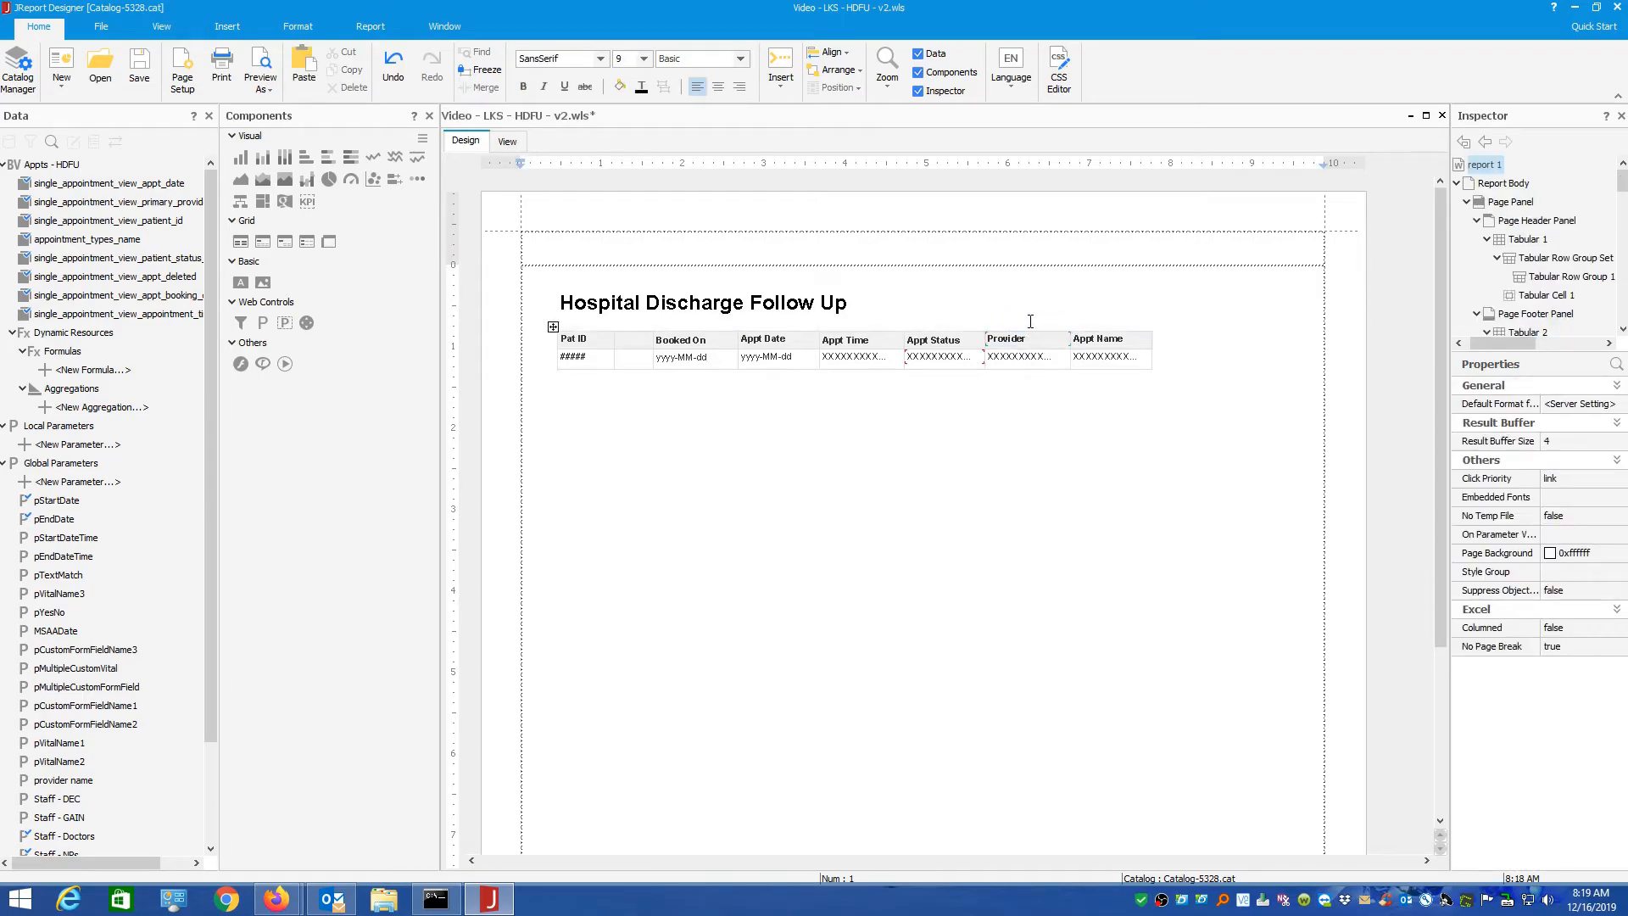
{"action": "left_click", "coordinate": [1028, 346]}
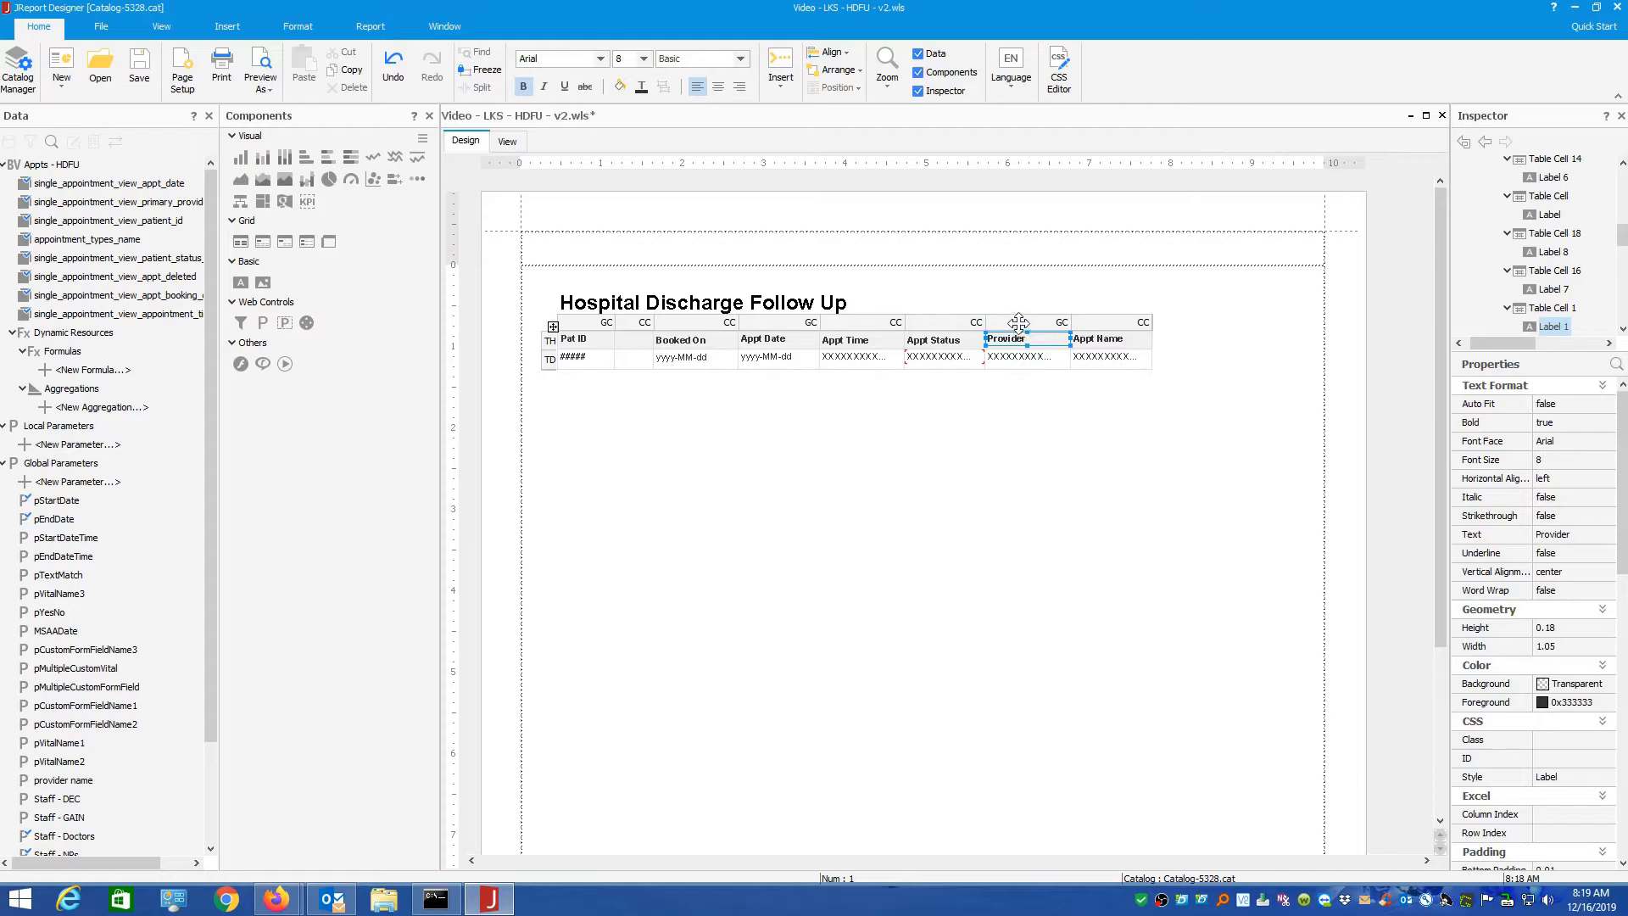
{"action": "left_click", "coordinate": [1018, 323]}
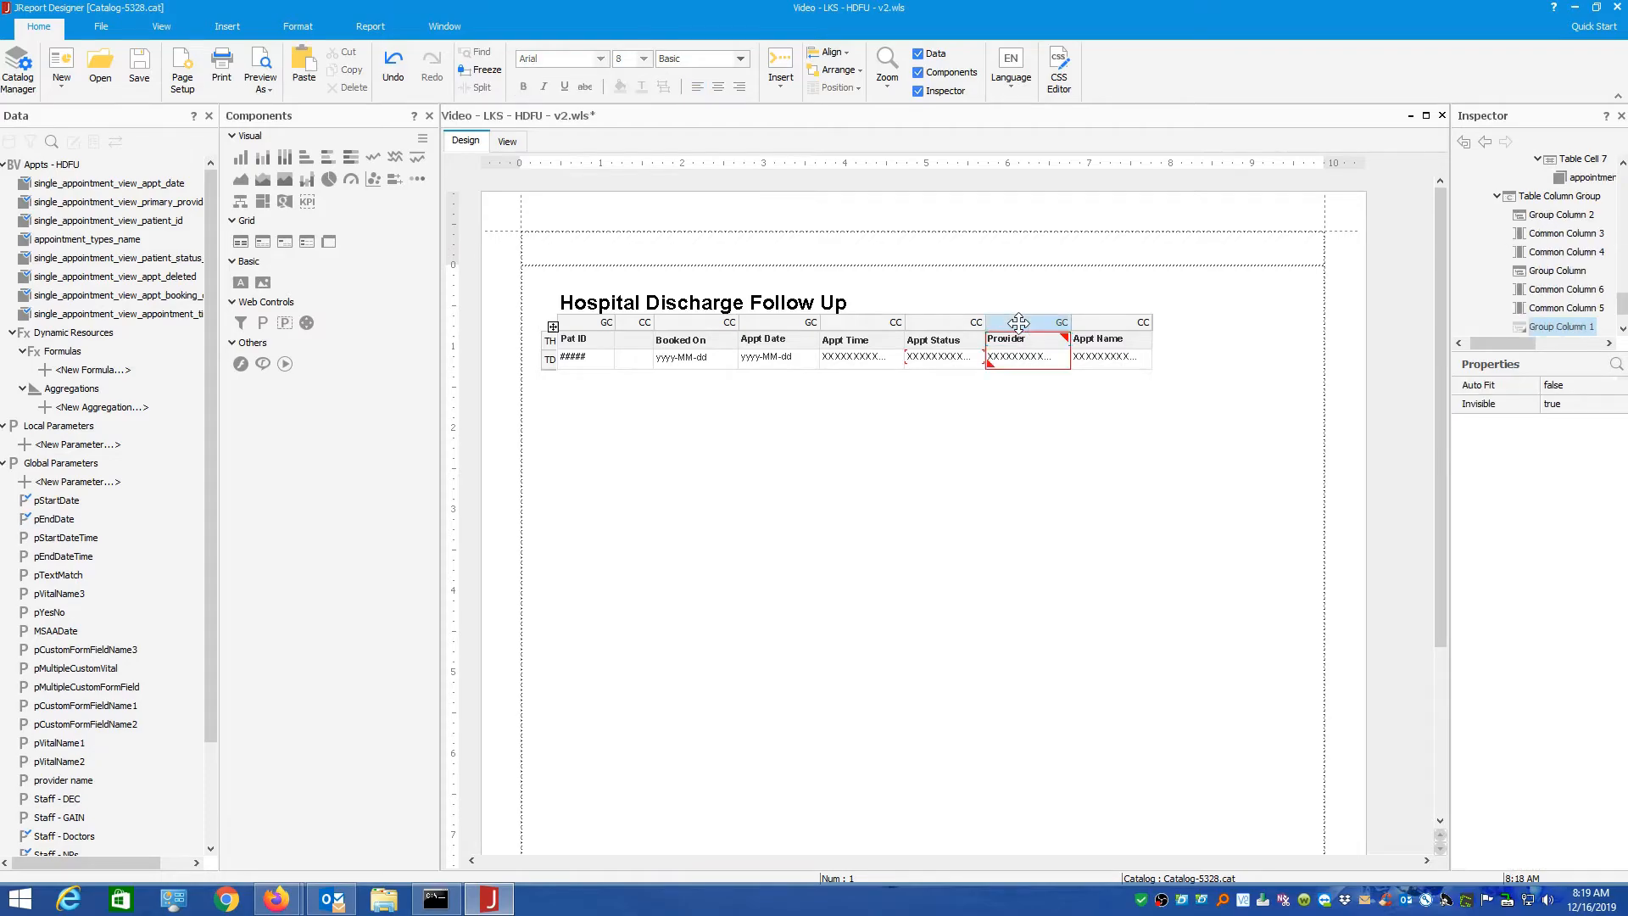
{"action": "left_click", "coordinate": [1097, 323]}
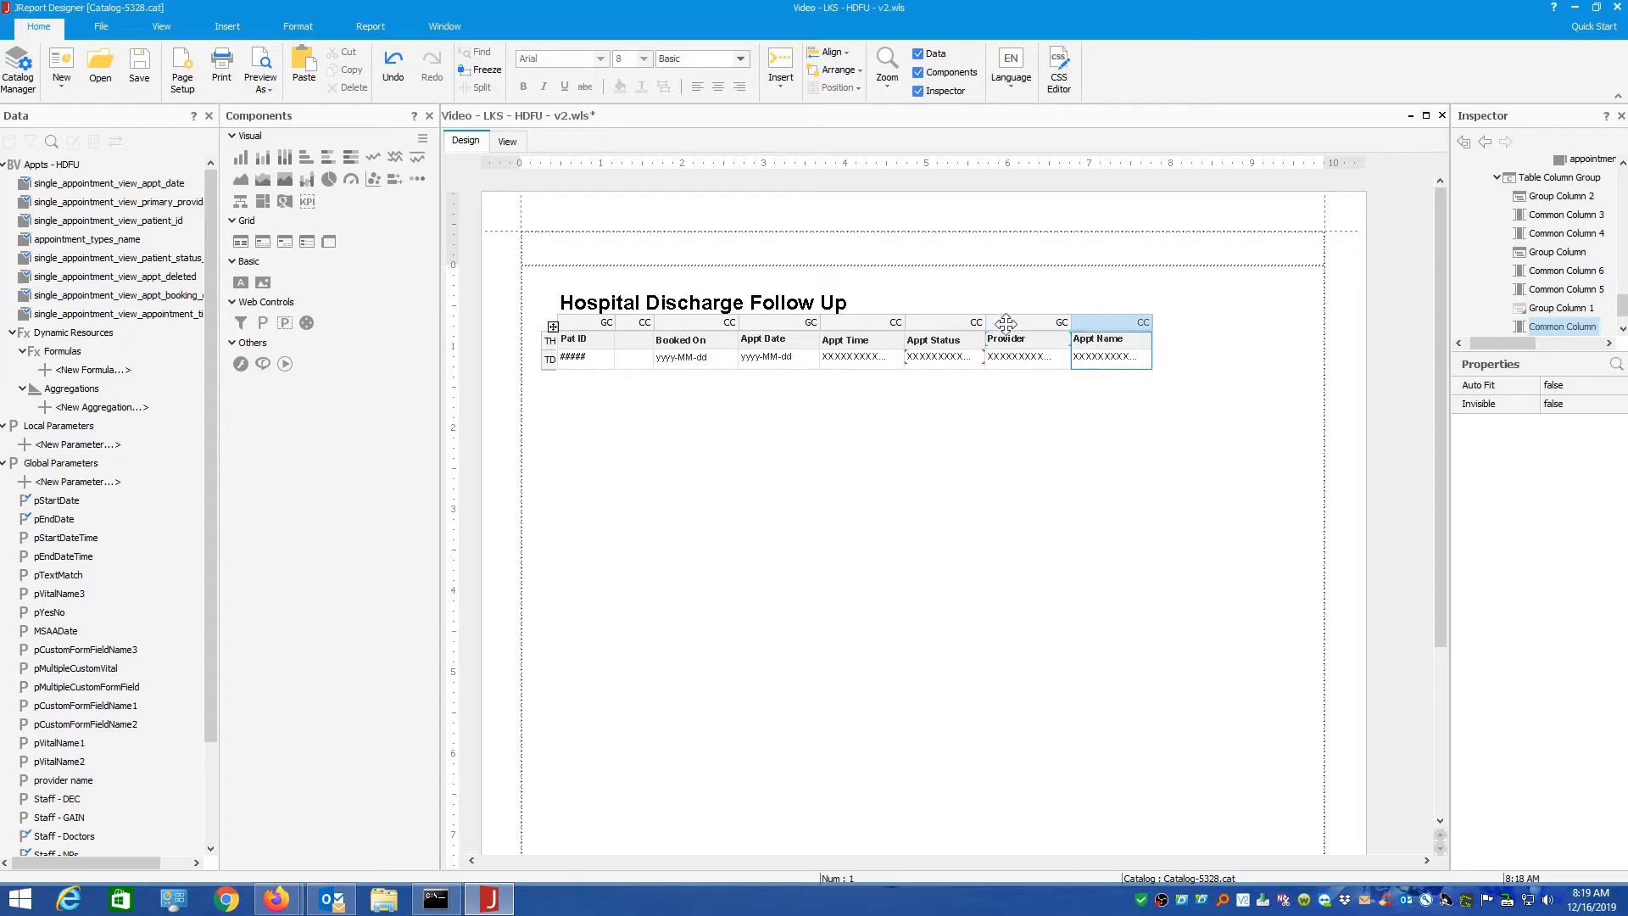
{"action": "left_click", "coordinate": [939, 324]}
{"action": "left_click", "coordinate": [860, 322]}
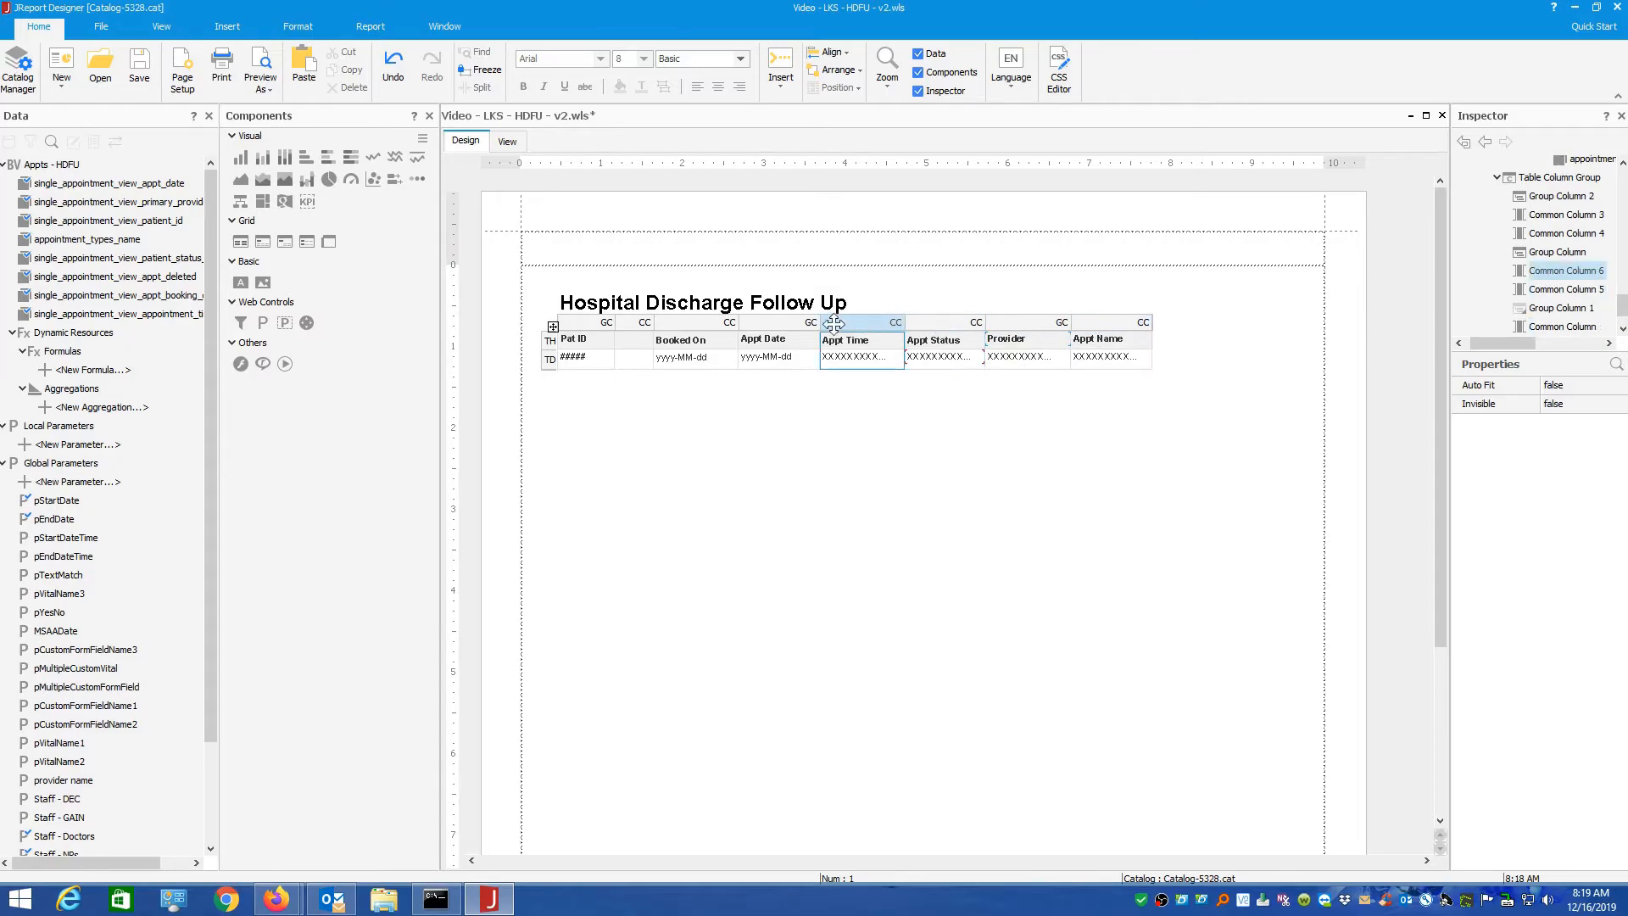
{"action": "left_click", "coordinate": [790, 322]}
{"action": "left_click", "coordinate": [713, 321]}
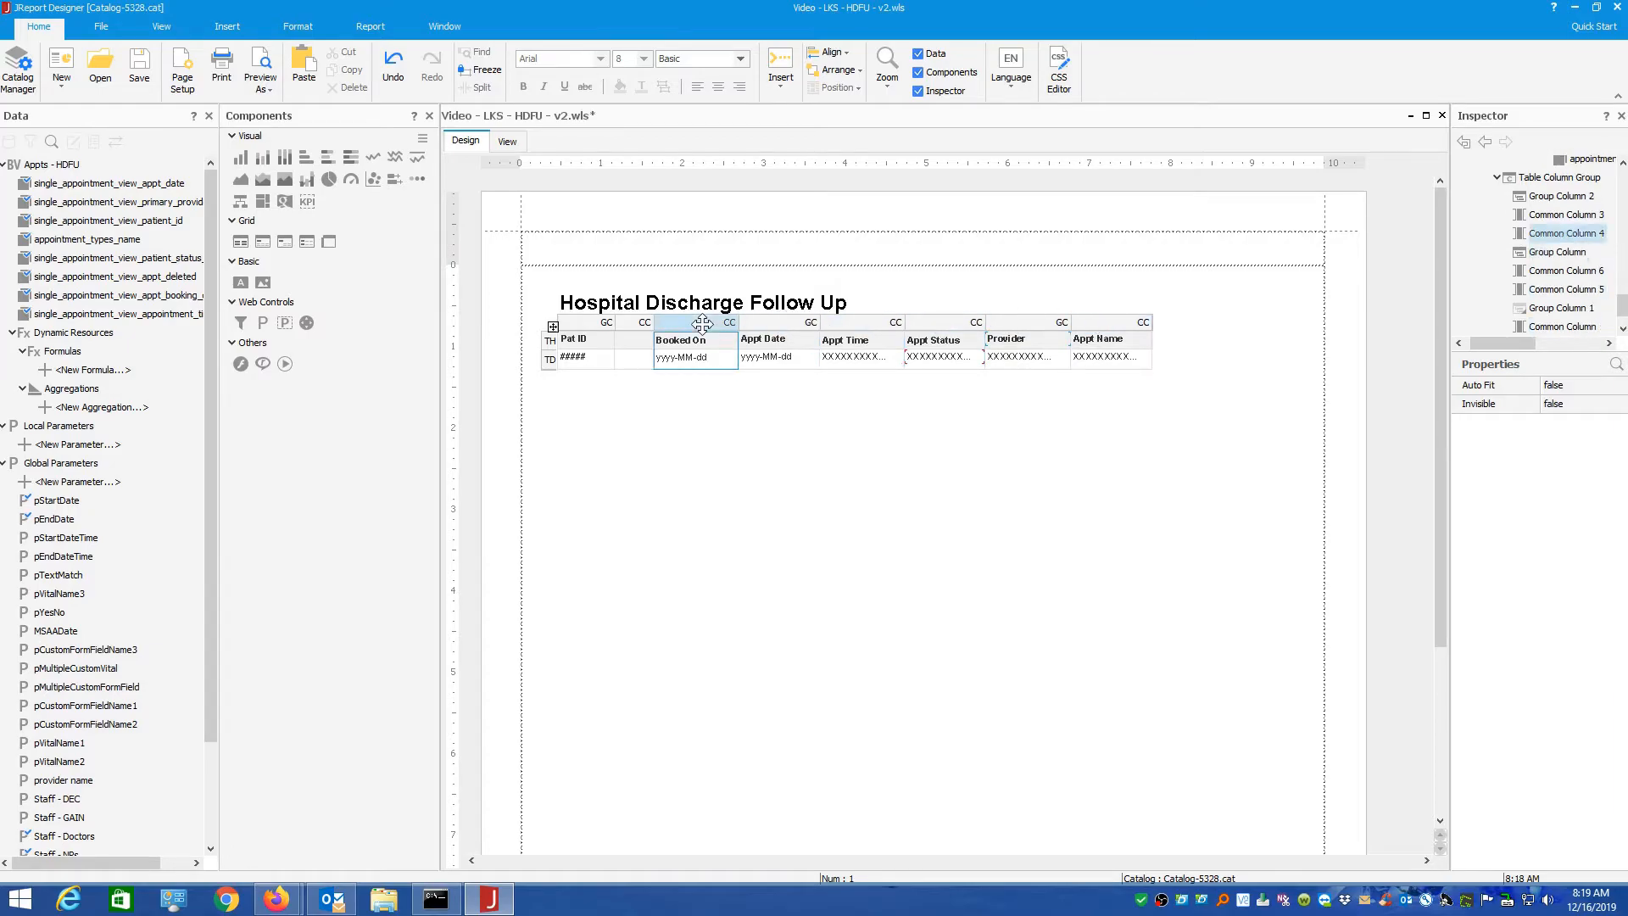
{"action": "left_click", "coordinate": [593, 323]}
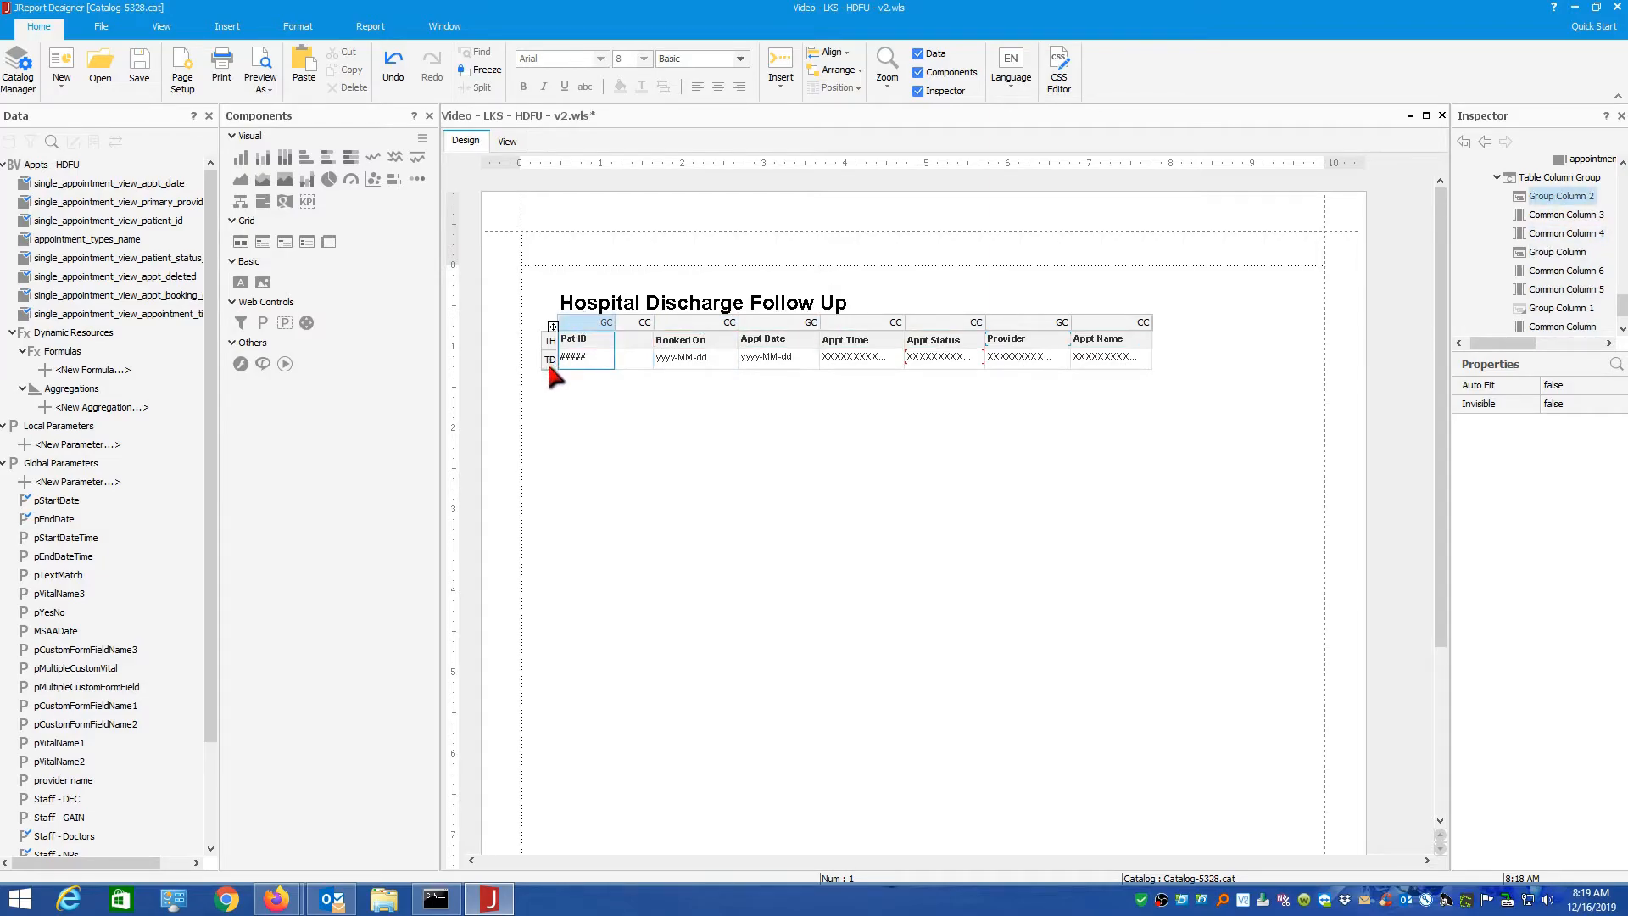
{"action": "left_click", "coordinate": [548, 357]}
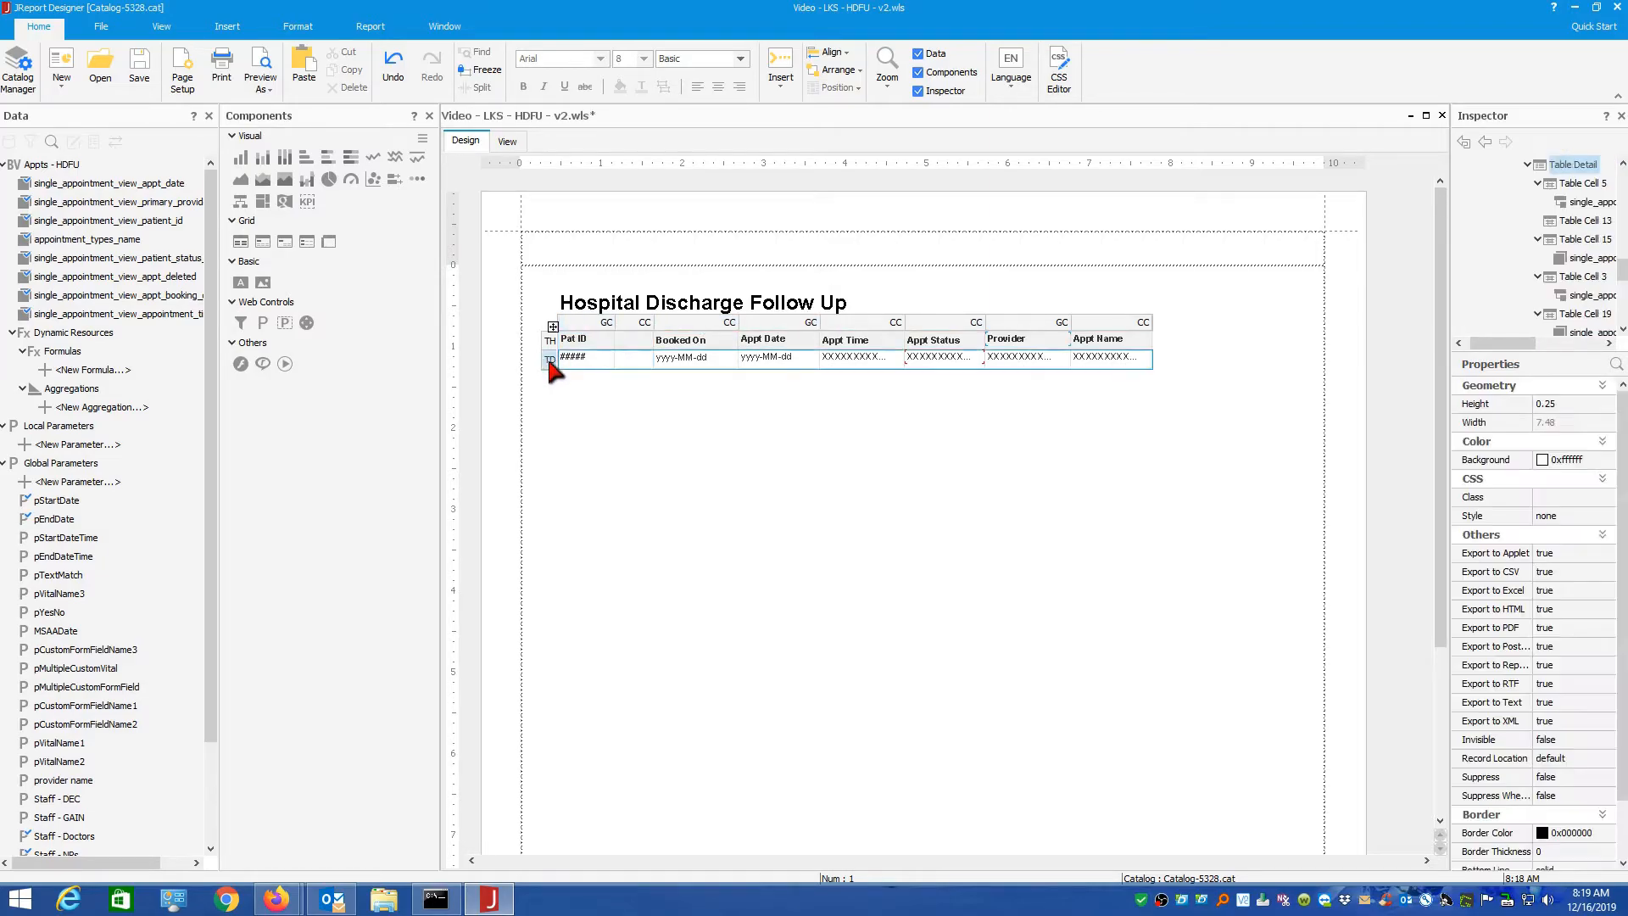
{"action": "left_click", "coordinate": [547, 339]}
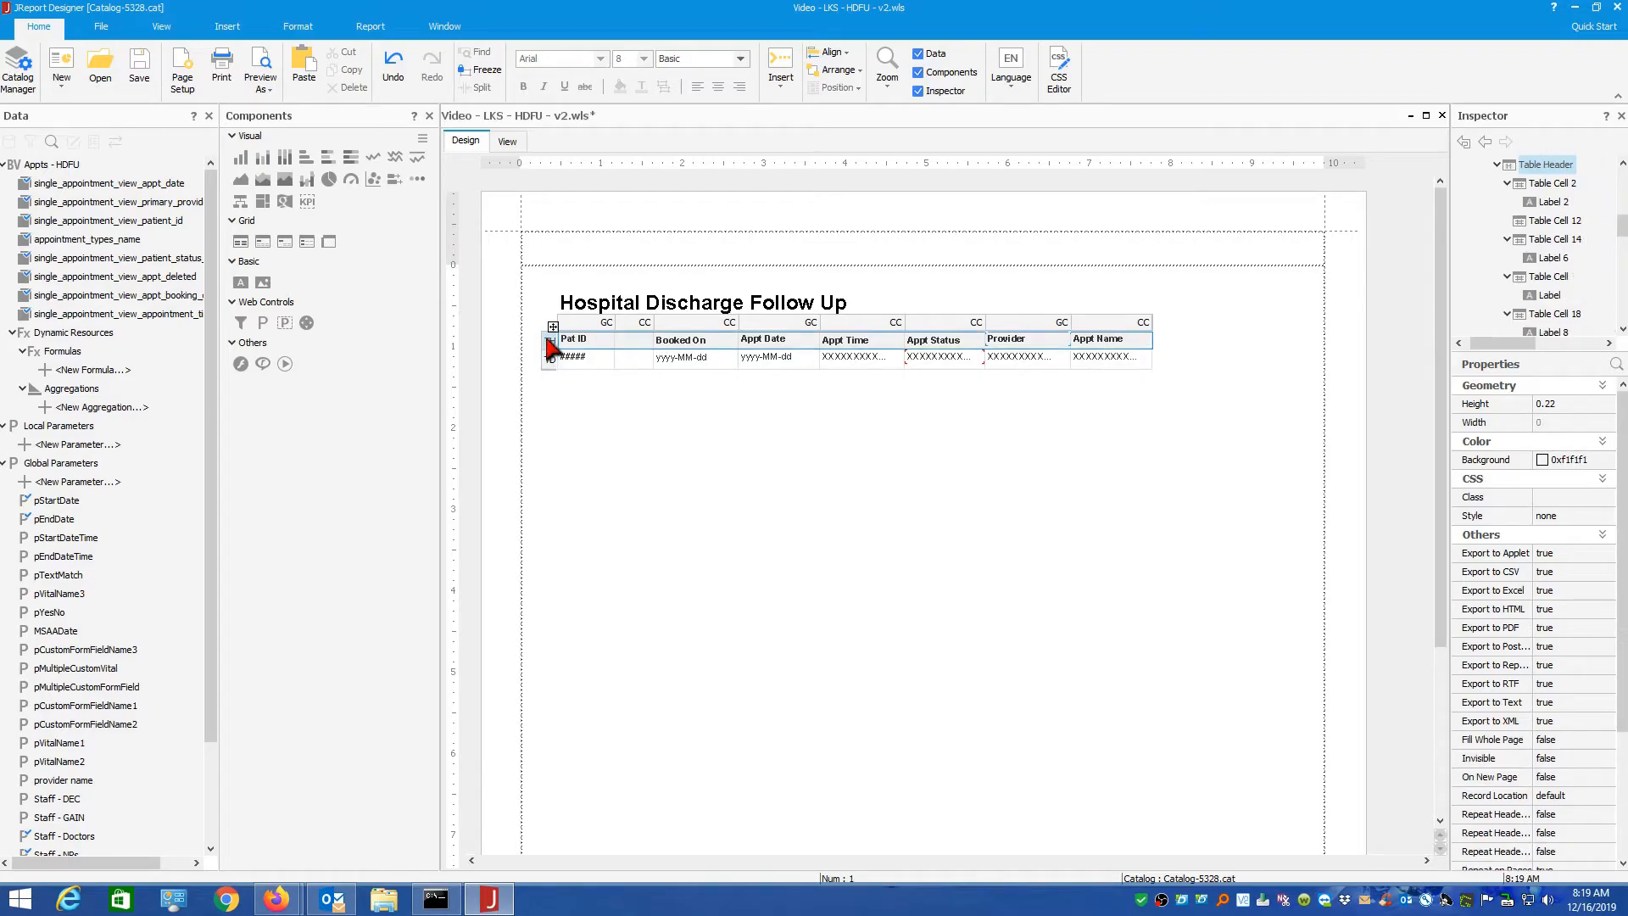
- Preview the report for Dec 1, 2019 to Dec 16, 2019 with all doctors, then return to the design
{"action": "left_click", "coordinate": [507, 142]}
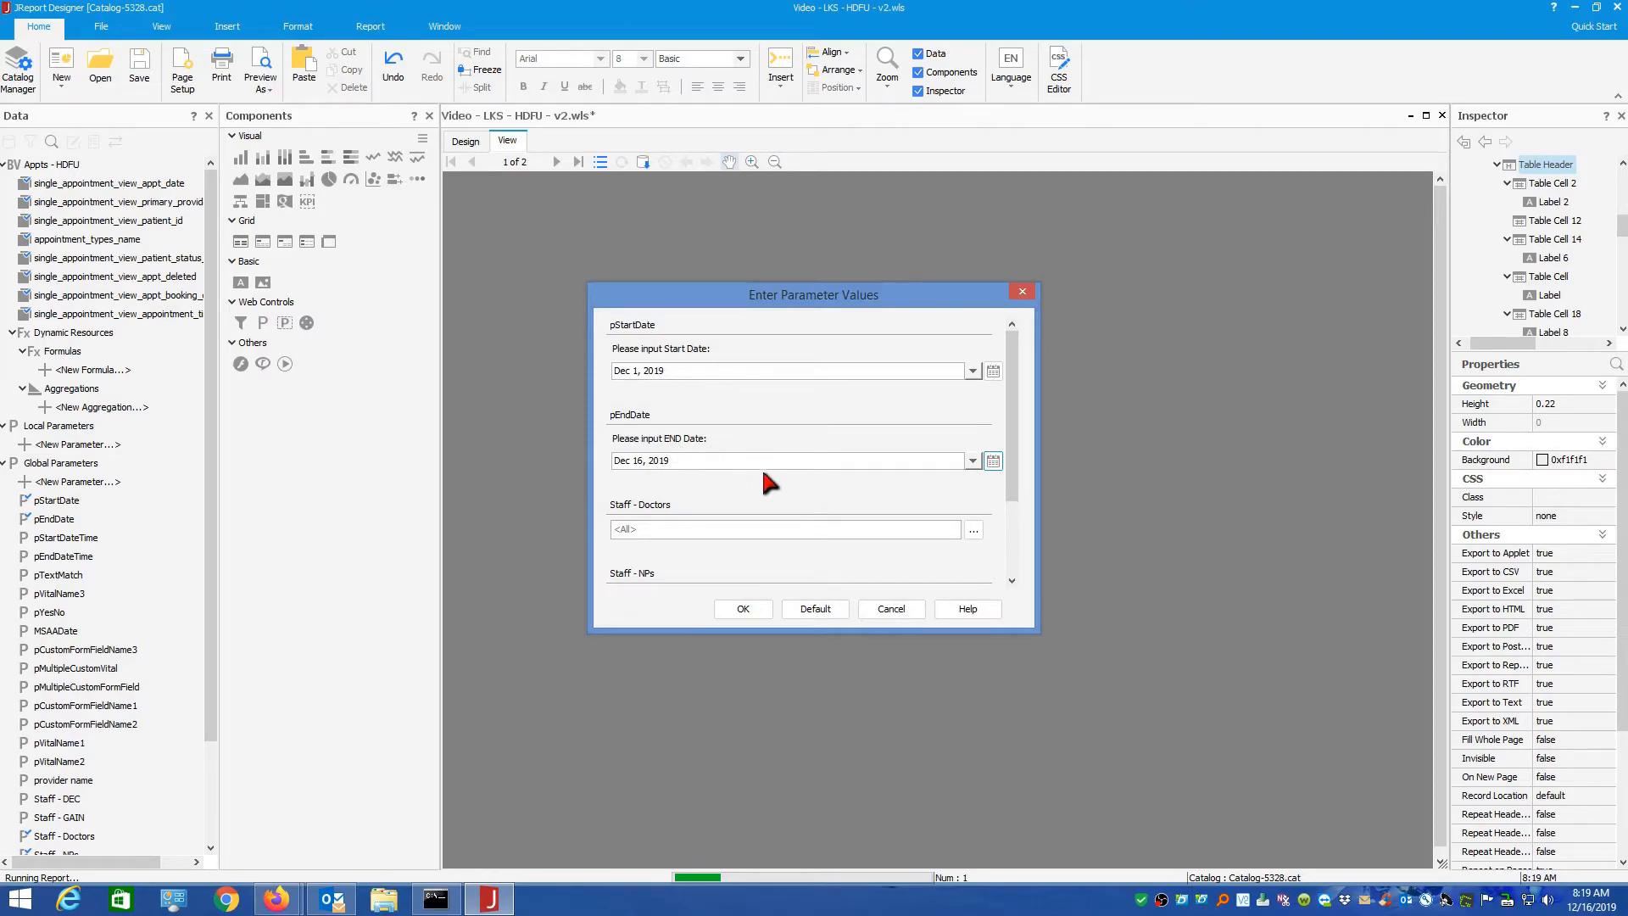
{"action": "left_click", "coordinate": [743, 610]}
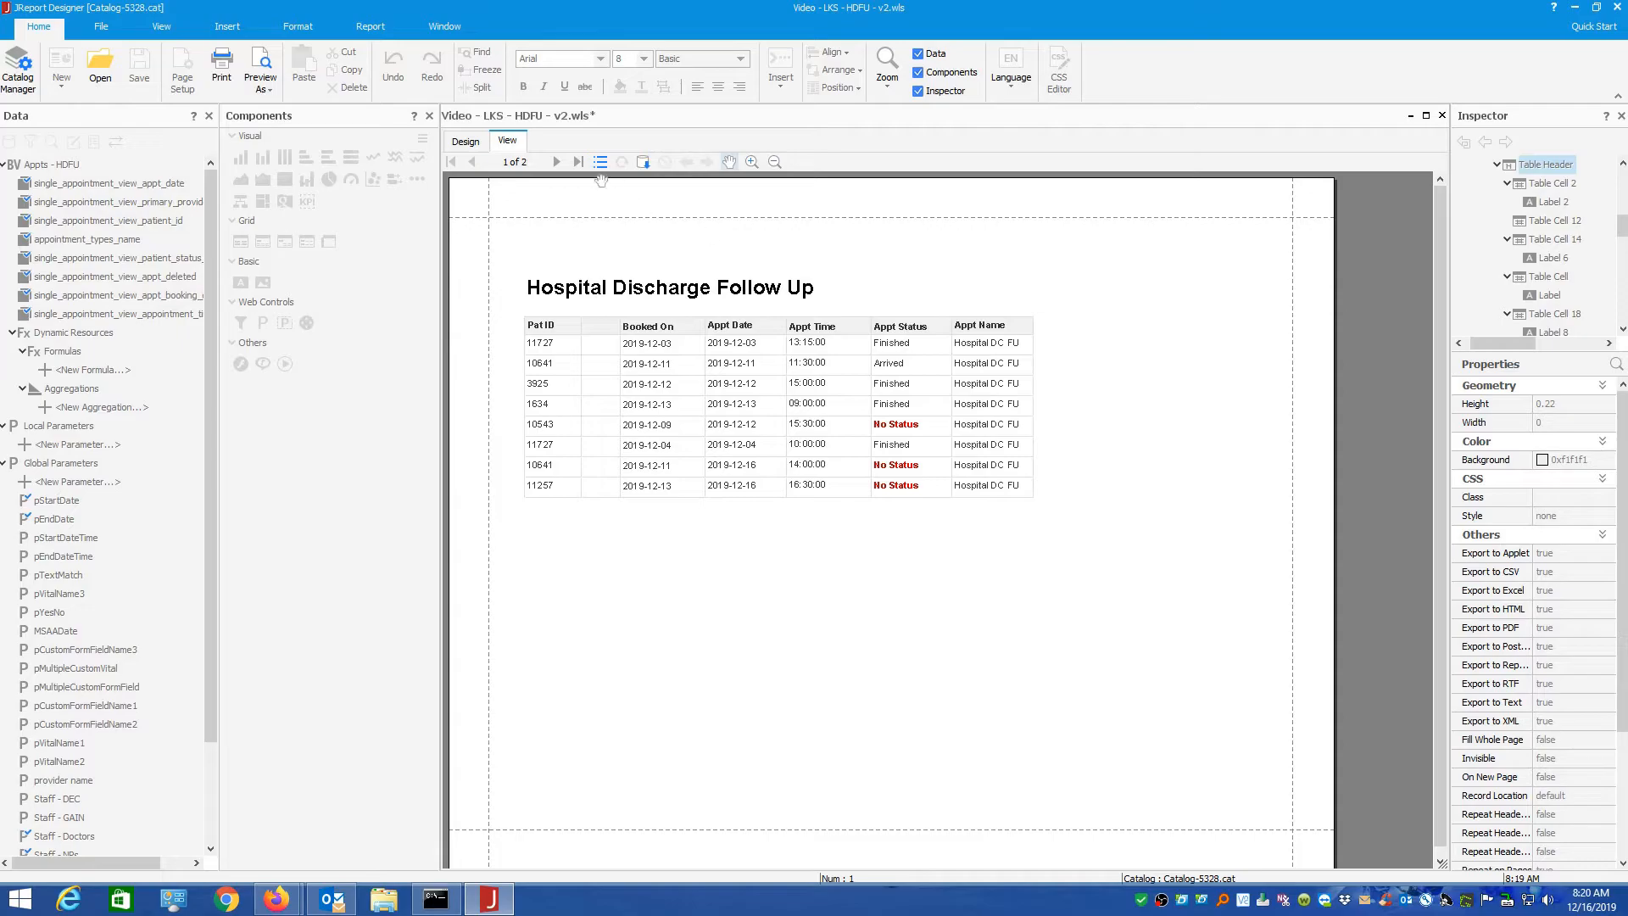
{"action": "left_click", "coordinate": [465, 142]}
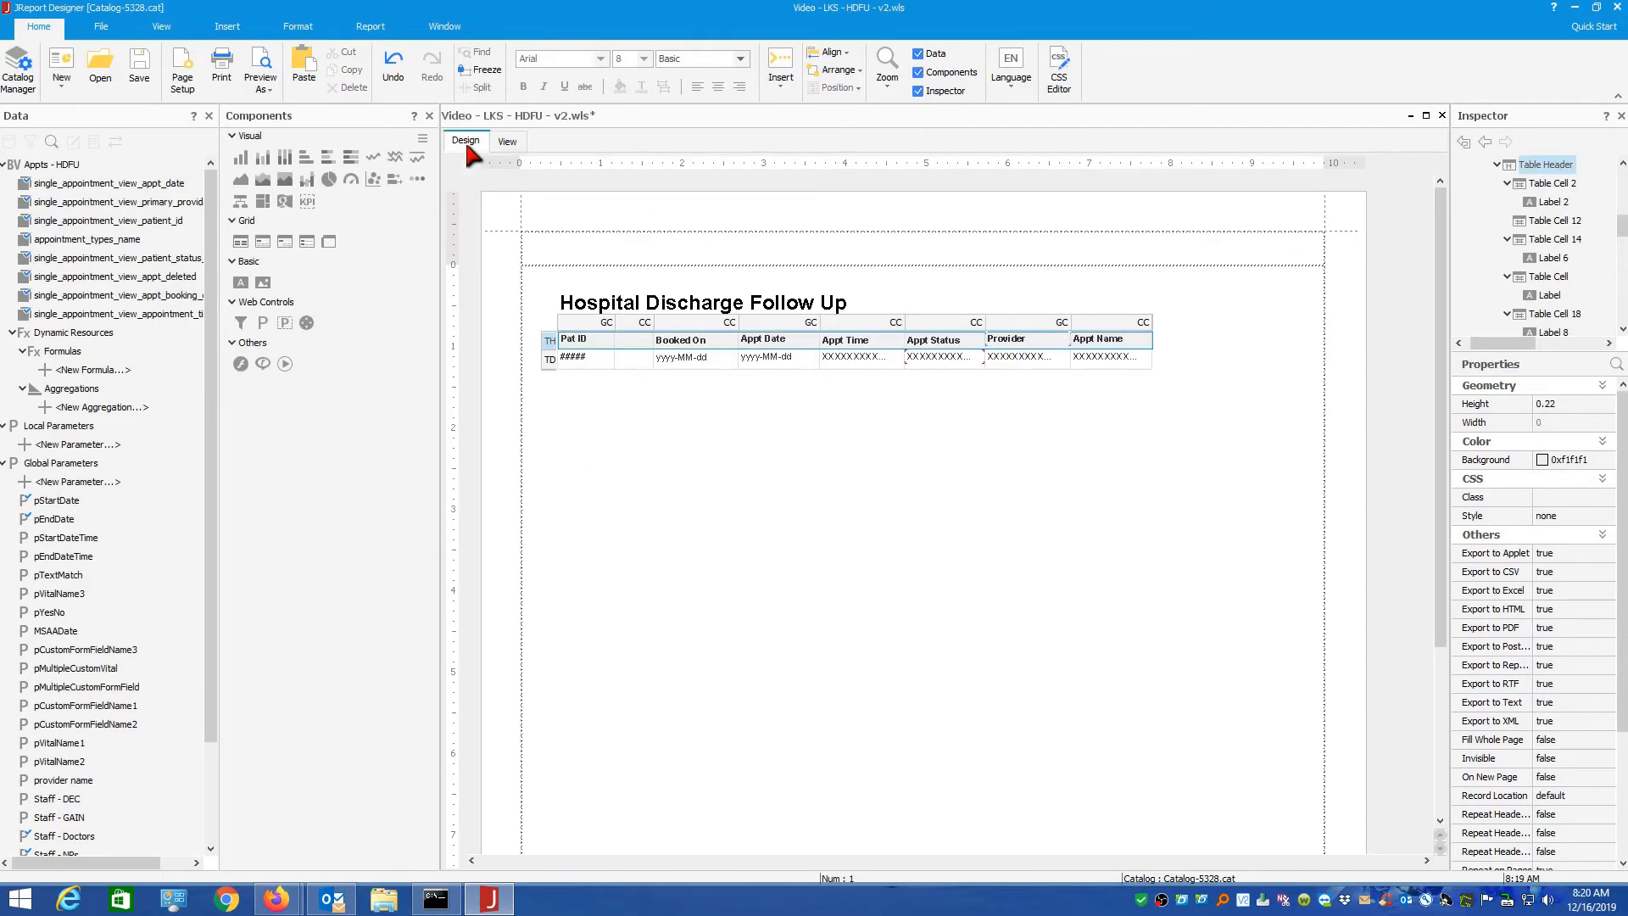
- Reopen the table's filter and add a blank condition below the Staff - Doctors condition in the Or group
{"action": "right_click", "coordinate": [573, 325]}
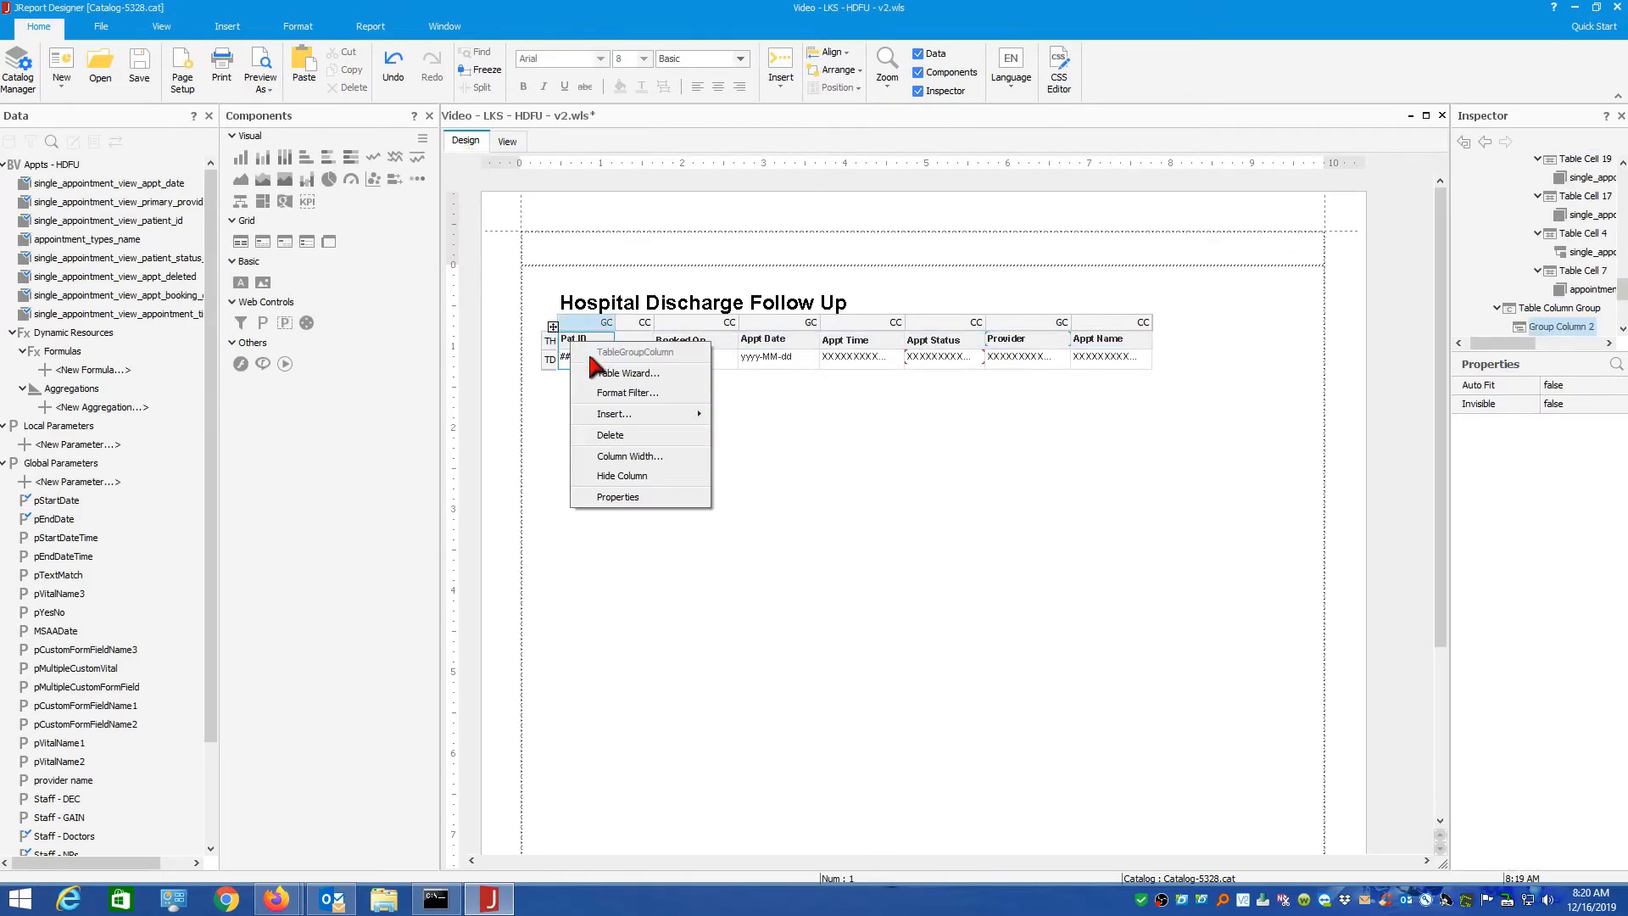
{"action": "left_click", "coordinate": [614, 393]}
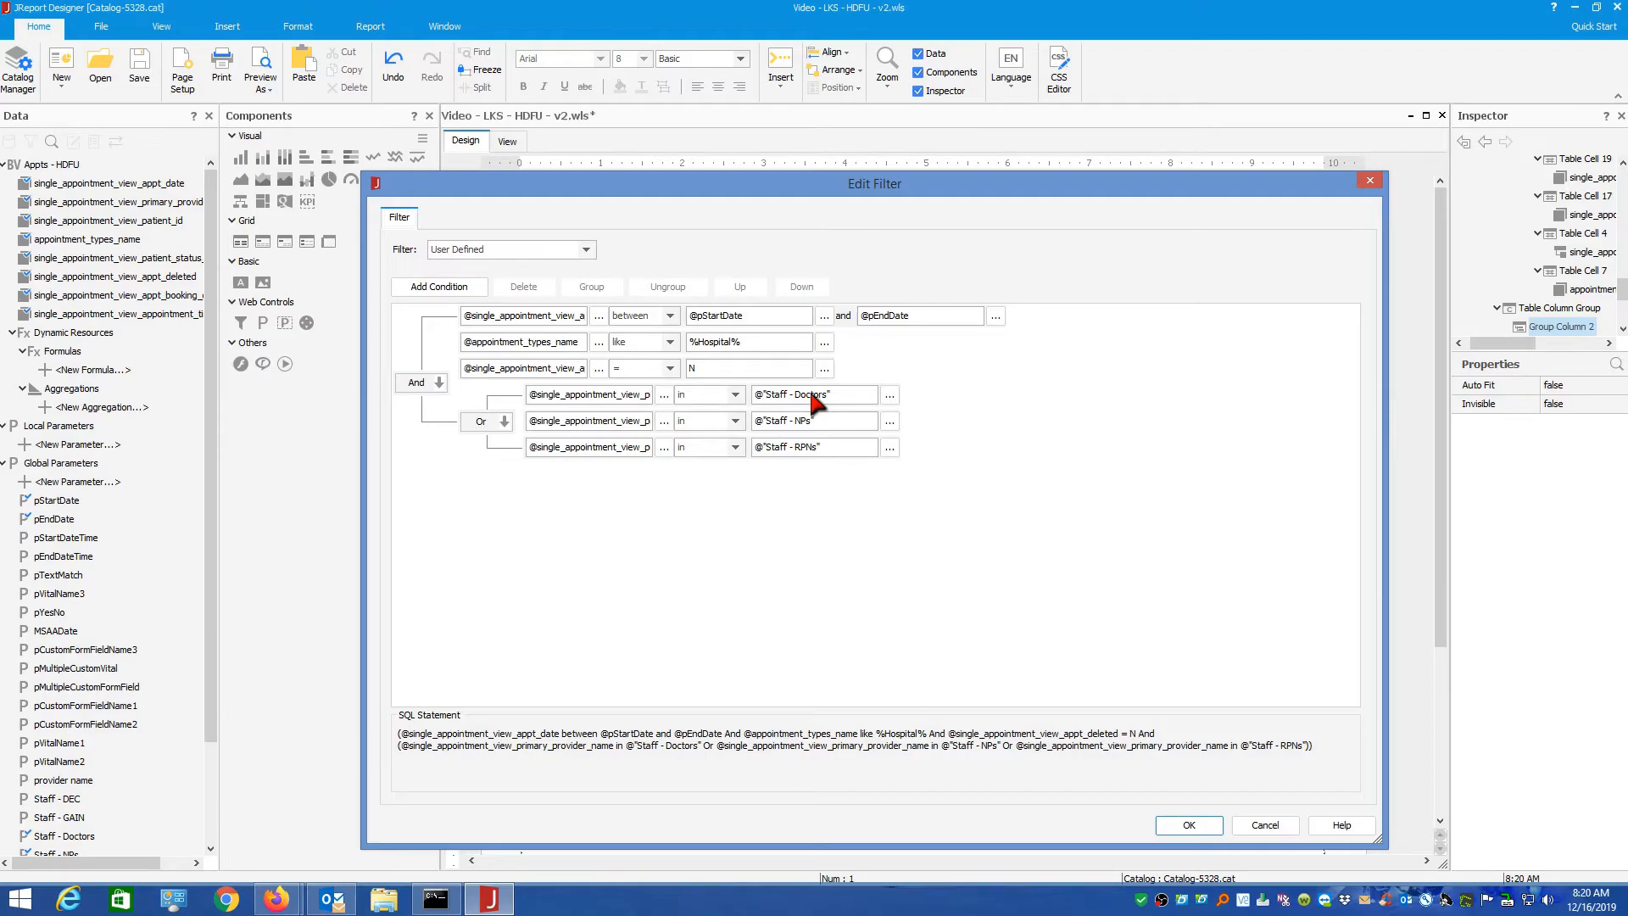
{"action": "left_click", "coordinate": [635, 395]}
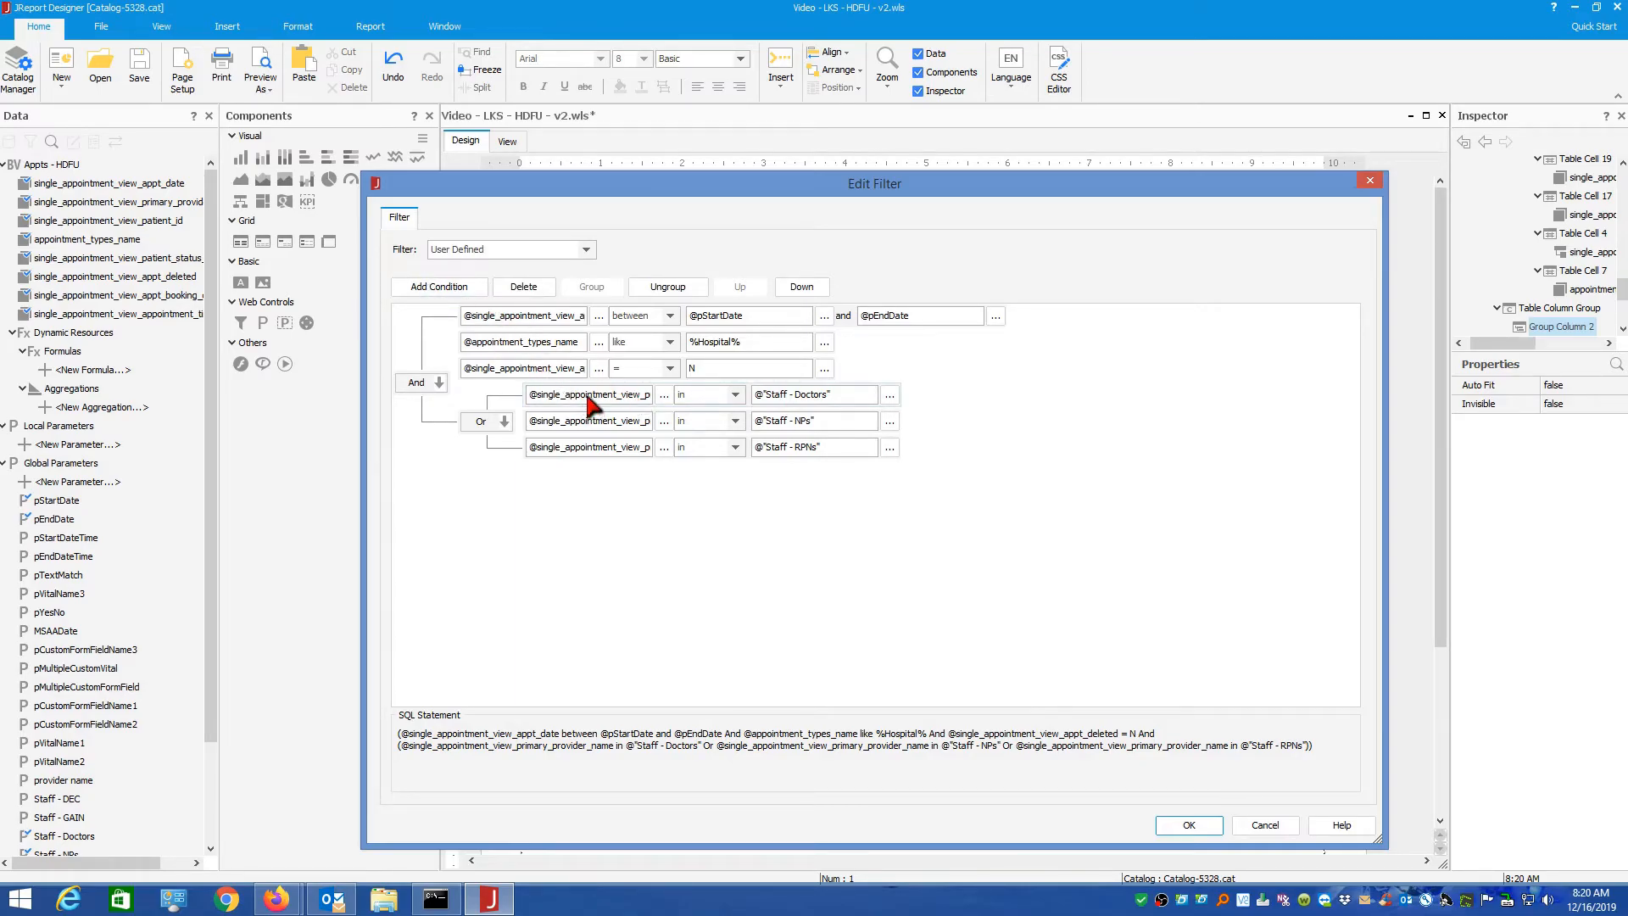
{"action": "left_click", "coordinate": [444, 289]}
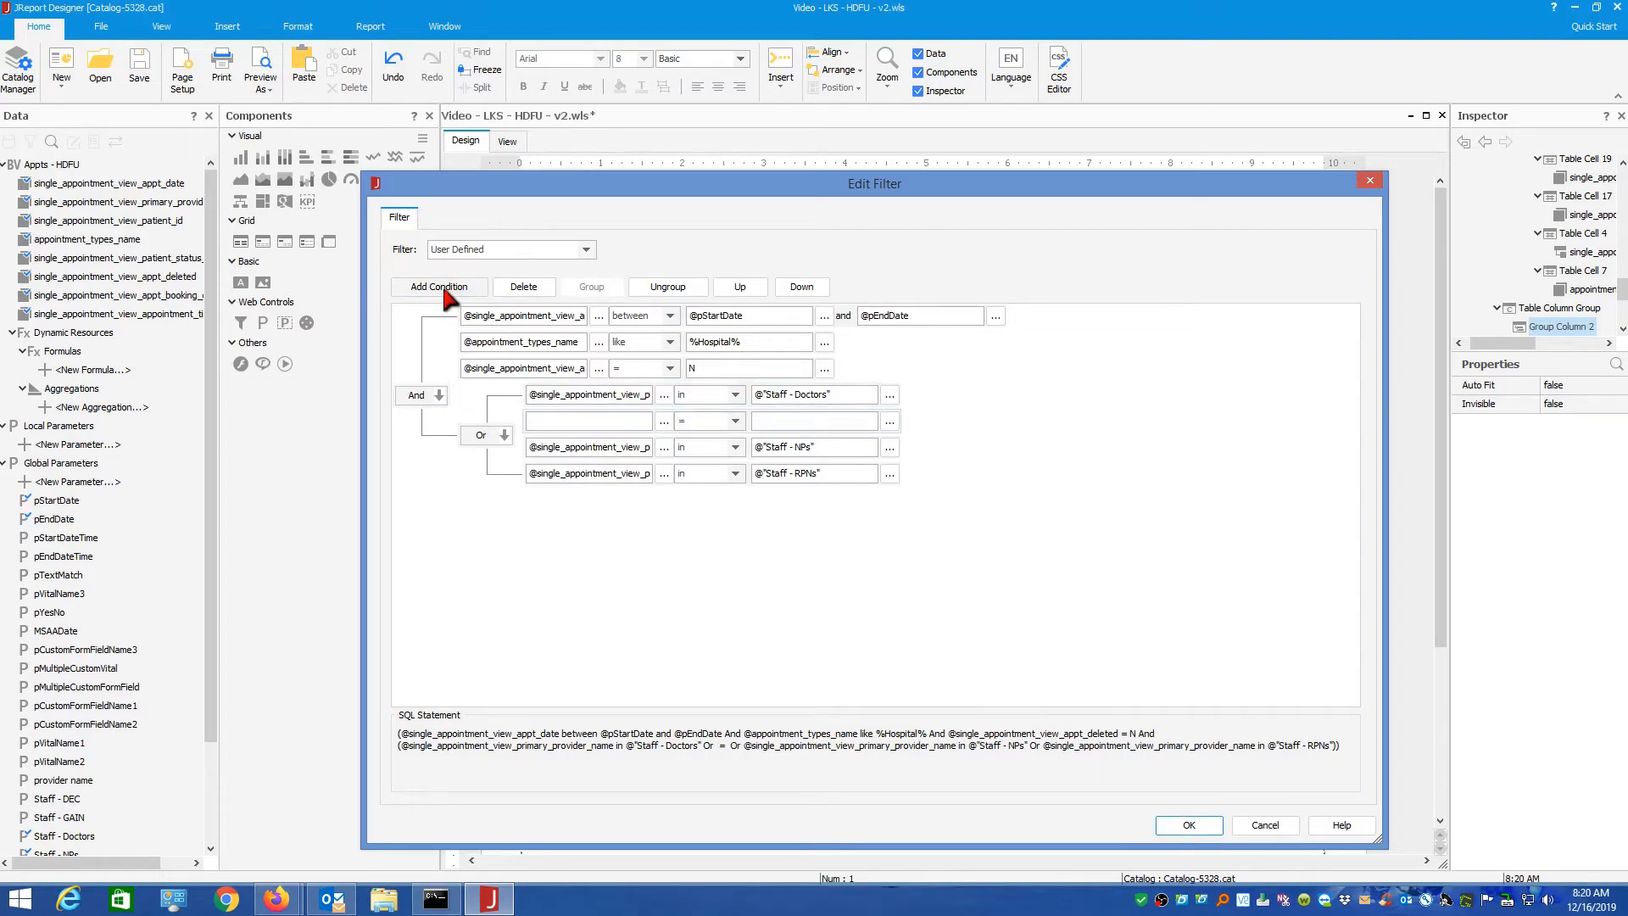
- Set the new condition's field to single_appointment_view_appt_date from the Appts - HDFU view
{"action": "left_click", "coordinate": [662, 420]}
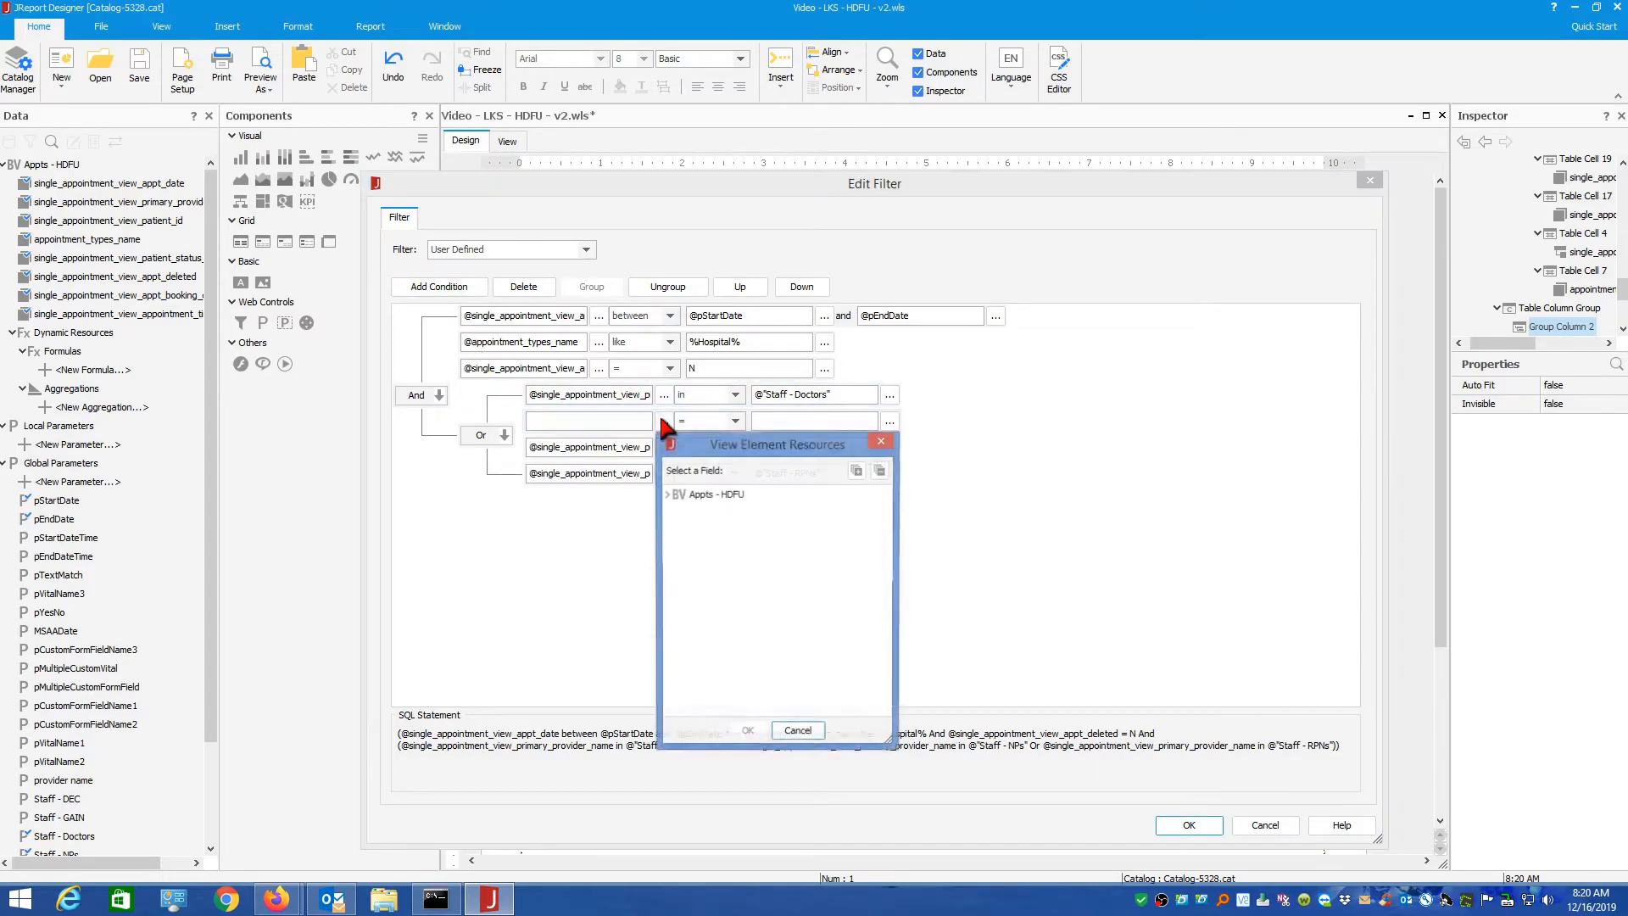
{"action": "left_click", "coordinate": [669, 494]}
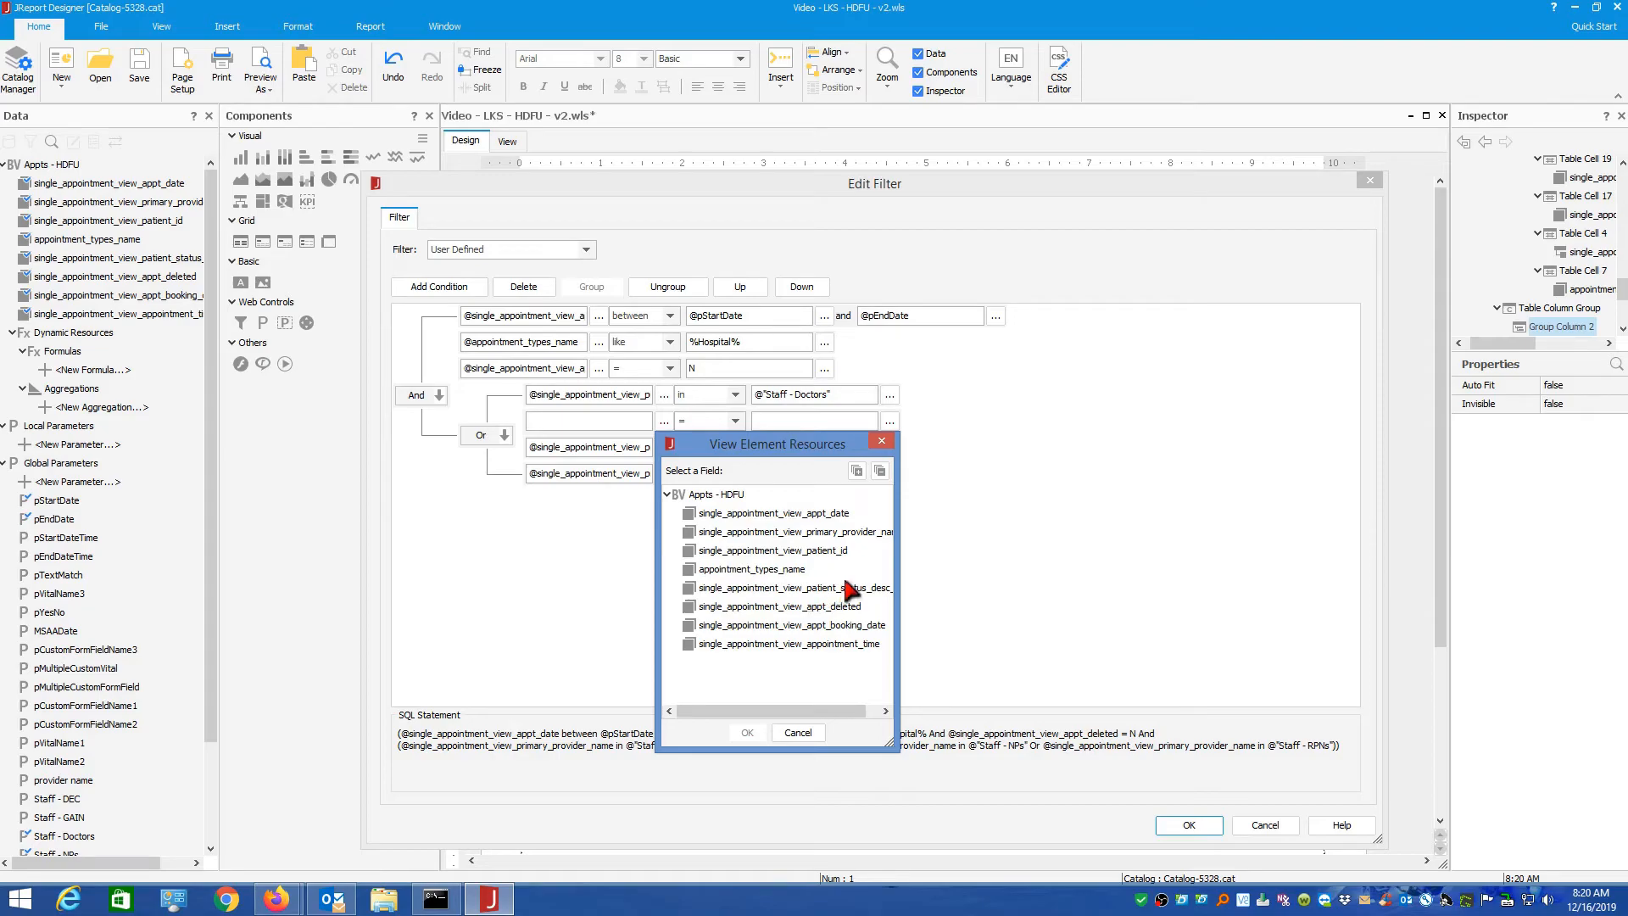
{"action": "left_click_drag", "start_coordinate": [899, 566], "coordinate": [1001, 557]}
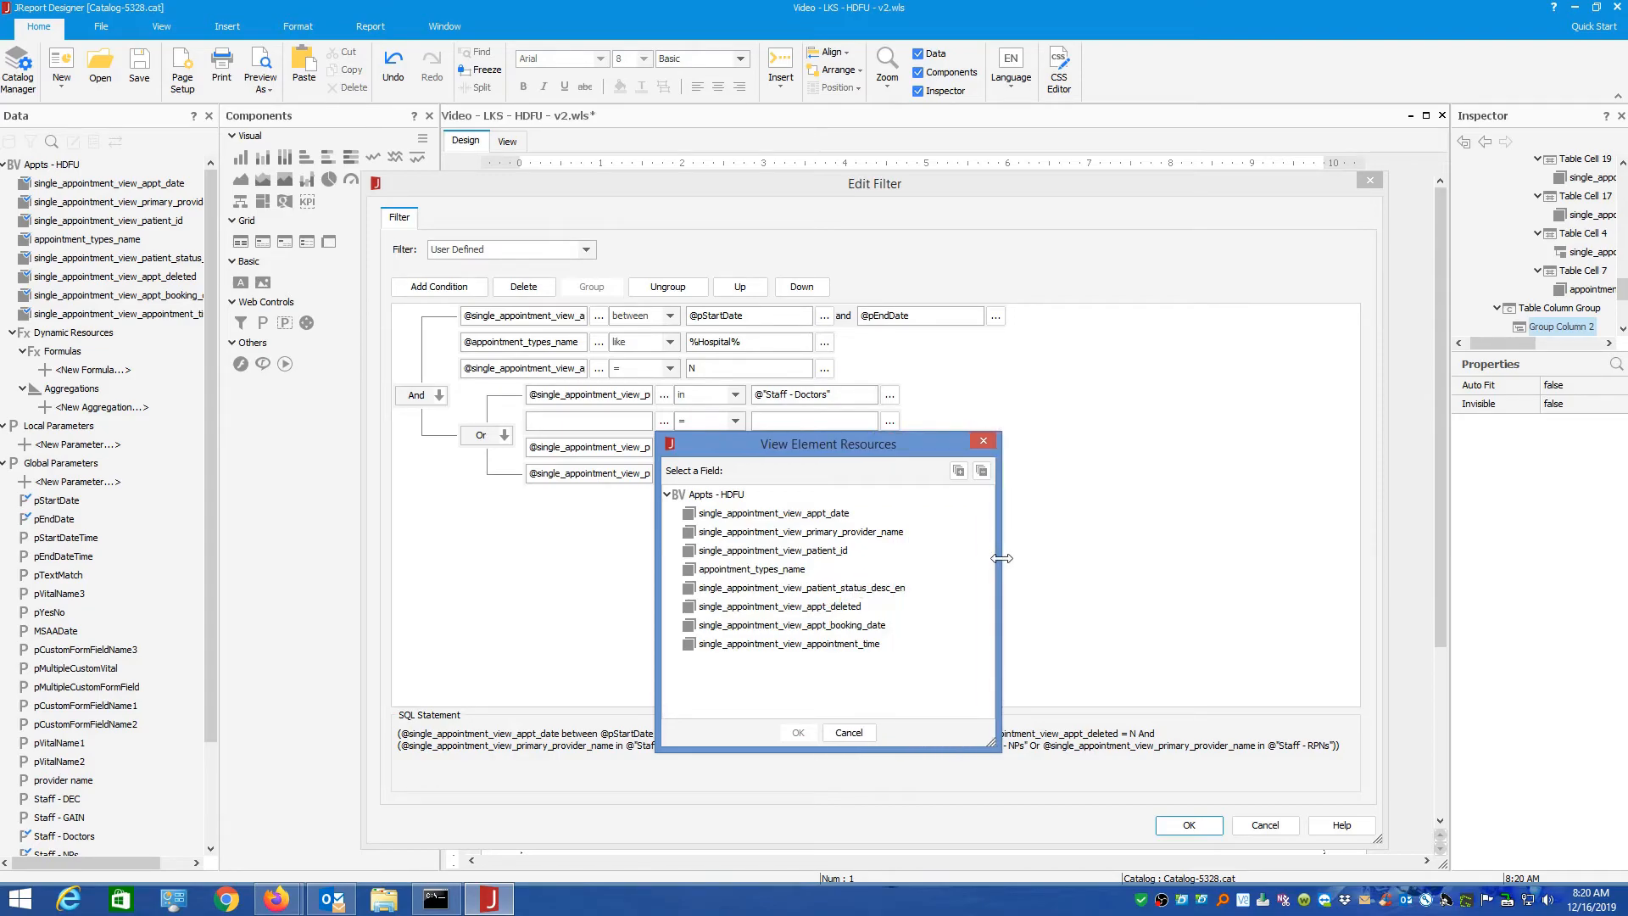
{"action": "double_click", "coordinate": [808, 514]}
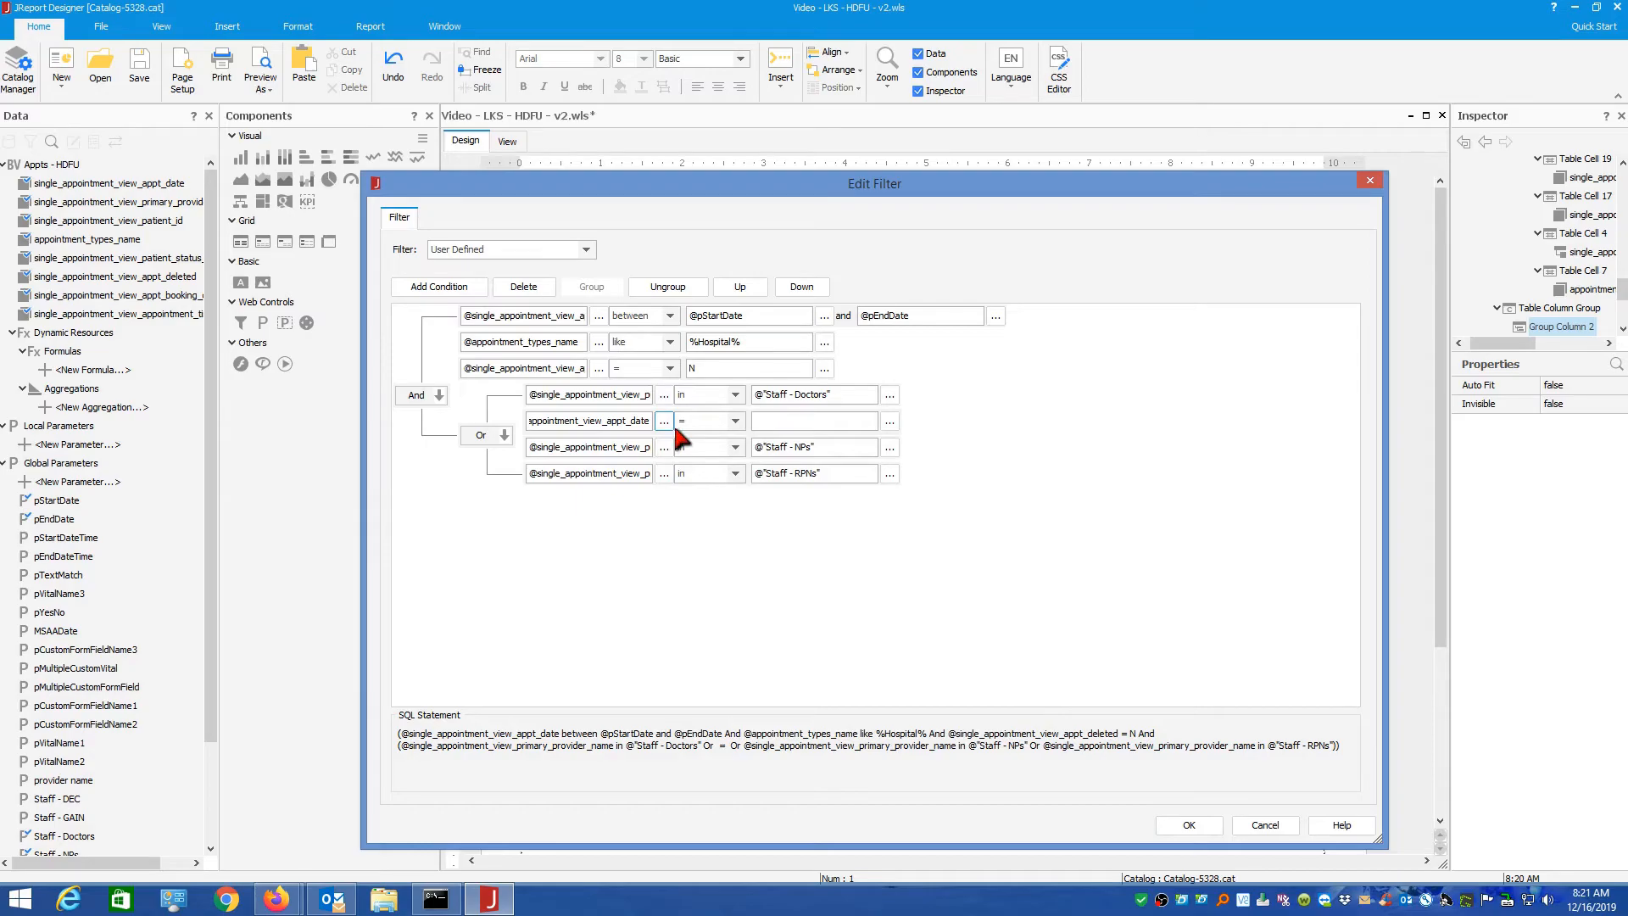
{"action": "left_click", "coordinate": [733, 419]}
{"action": "left_click", "coordinate": [870, 529]}
{"action": "left_click", "coordinate": [595, 395]}
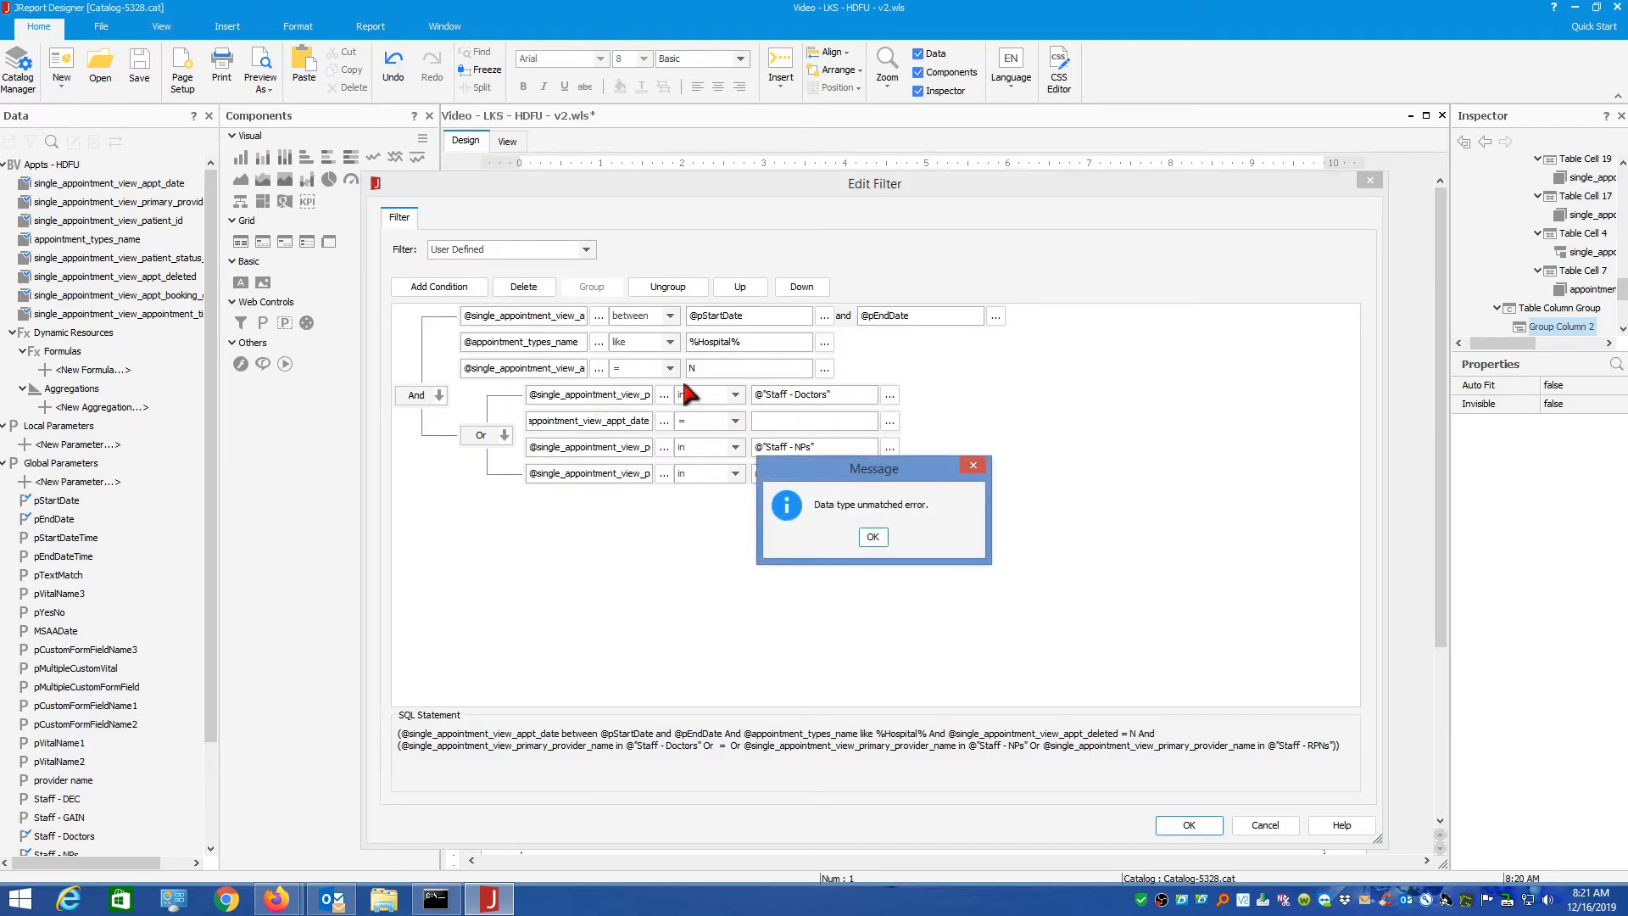
{"action": "left_click", "coordinate": [870, 541]}
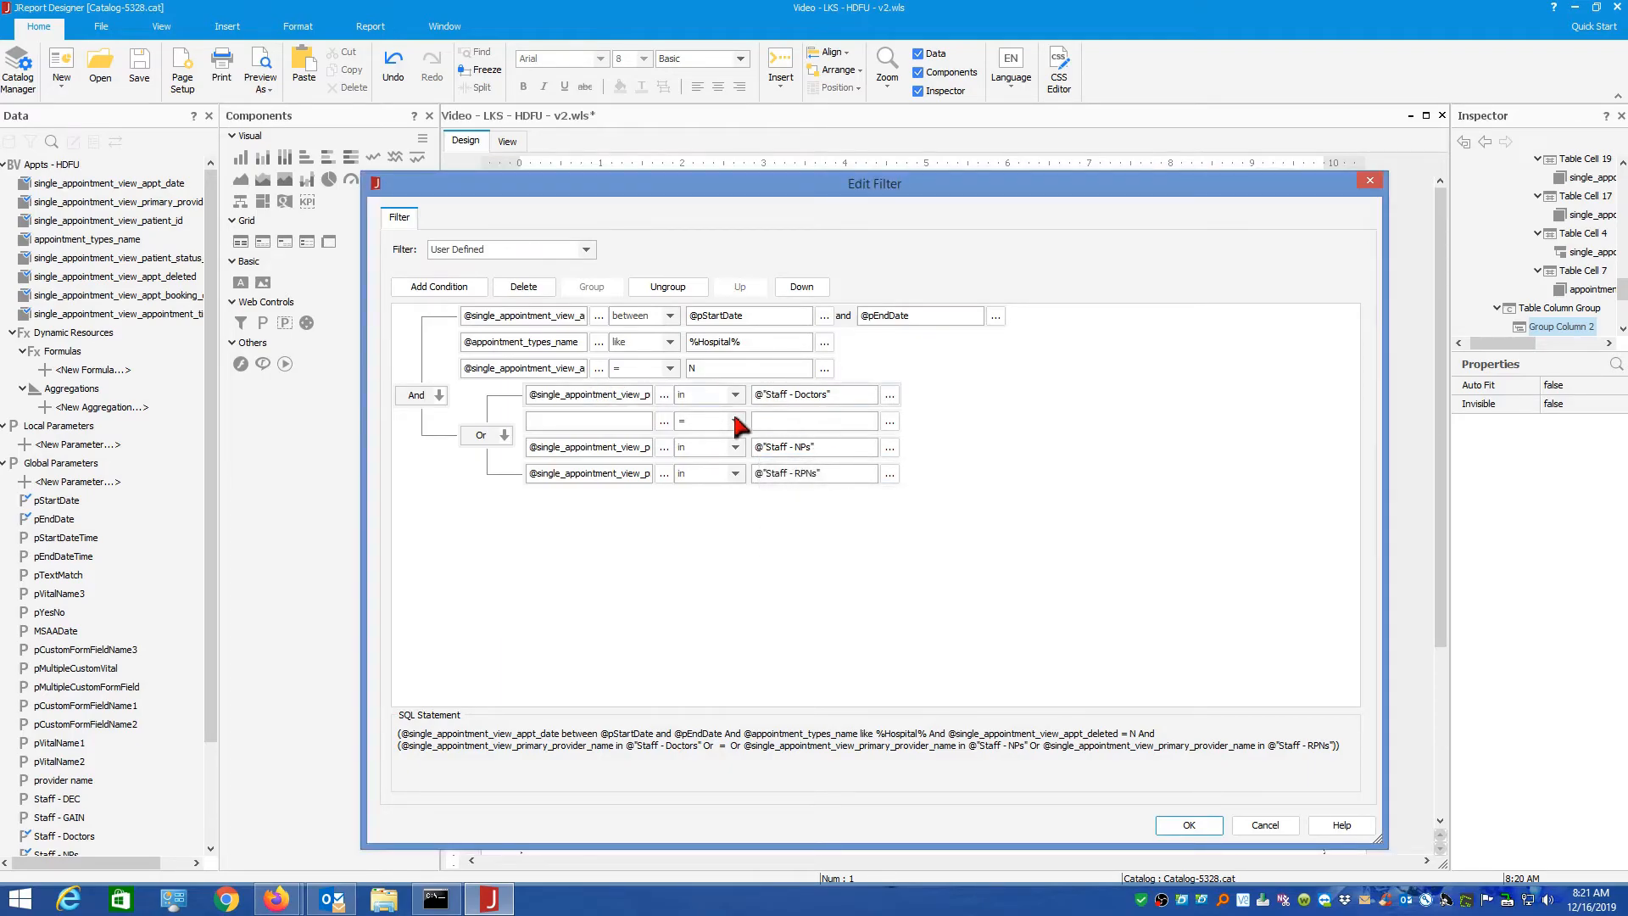
- Set the blank condition's field to single_appointment_view_appt_date again and its operator to between
{"action": "left_click", "coordinate": [662, 417]}
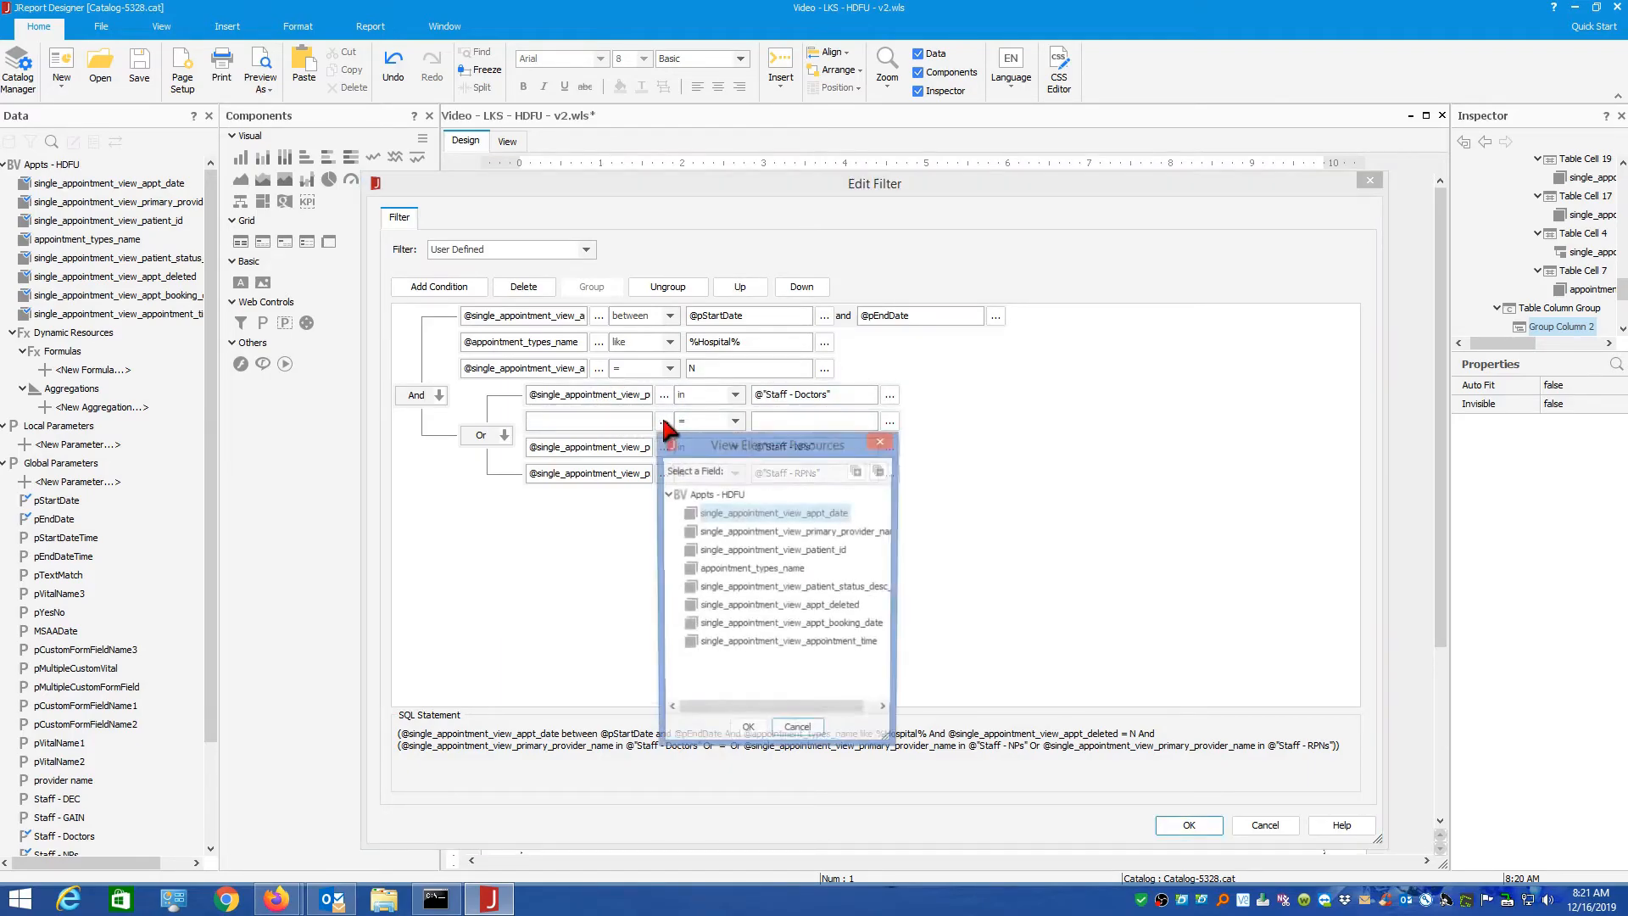
{"action": "double_click", "coordinate": [753, 514]}
{"action": "left_click", "coordinate": [734, 420]}
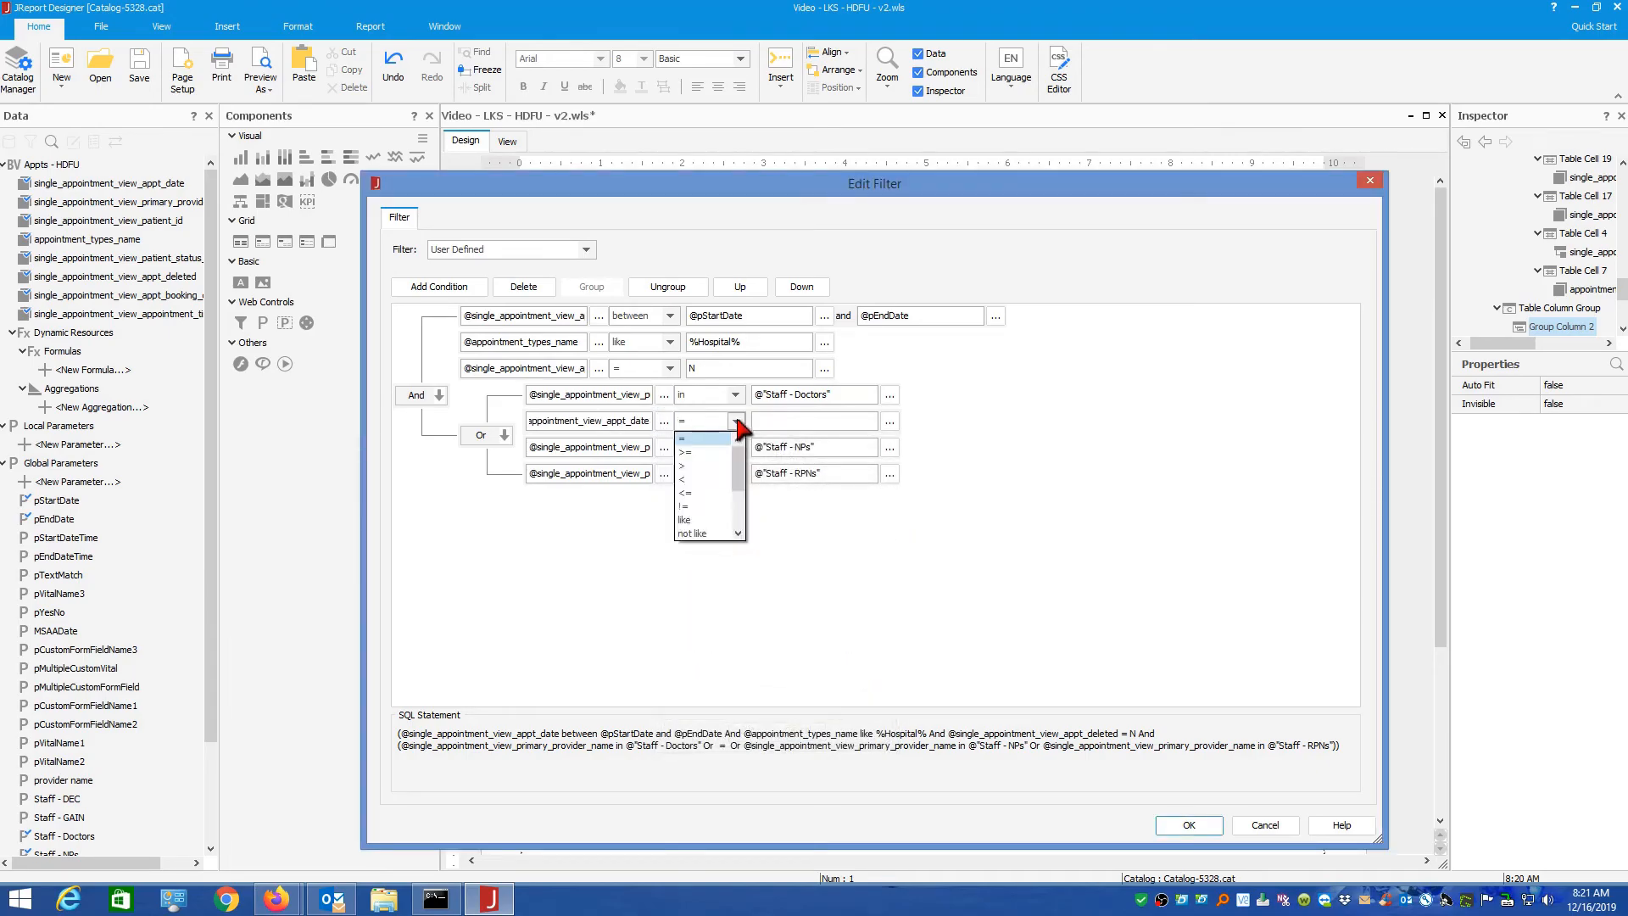
{"action": "left_click", "coordinate": [694, 435]}
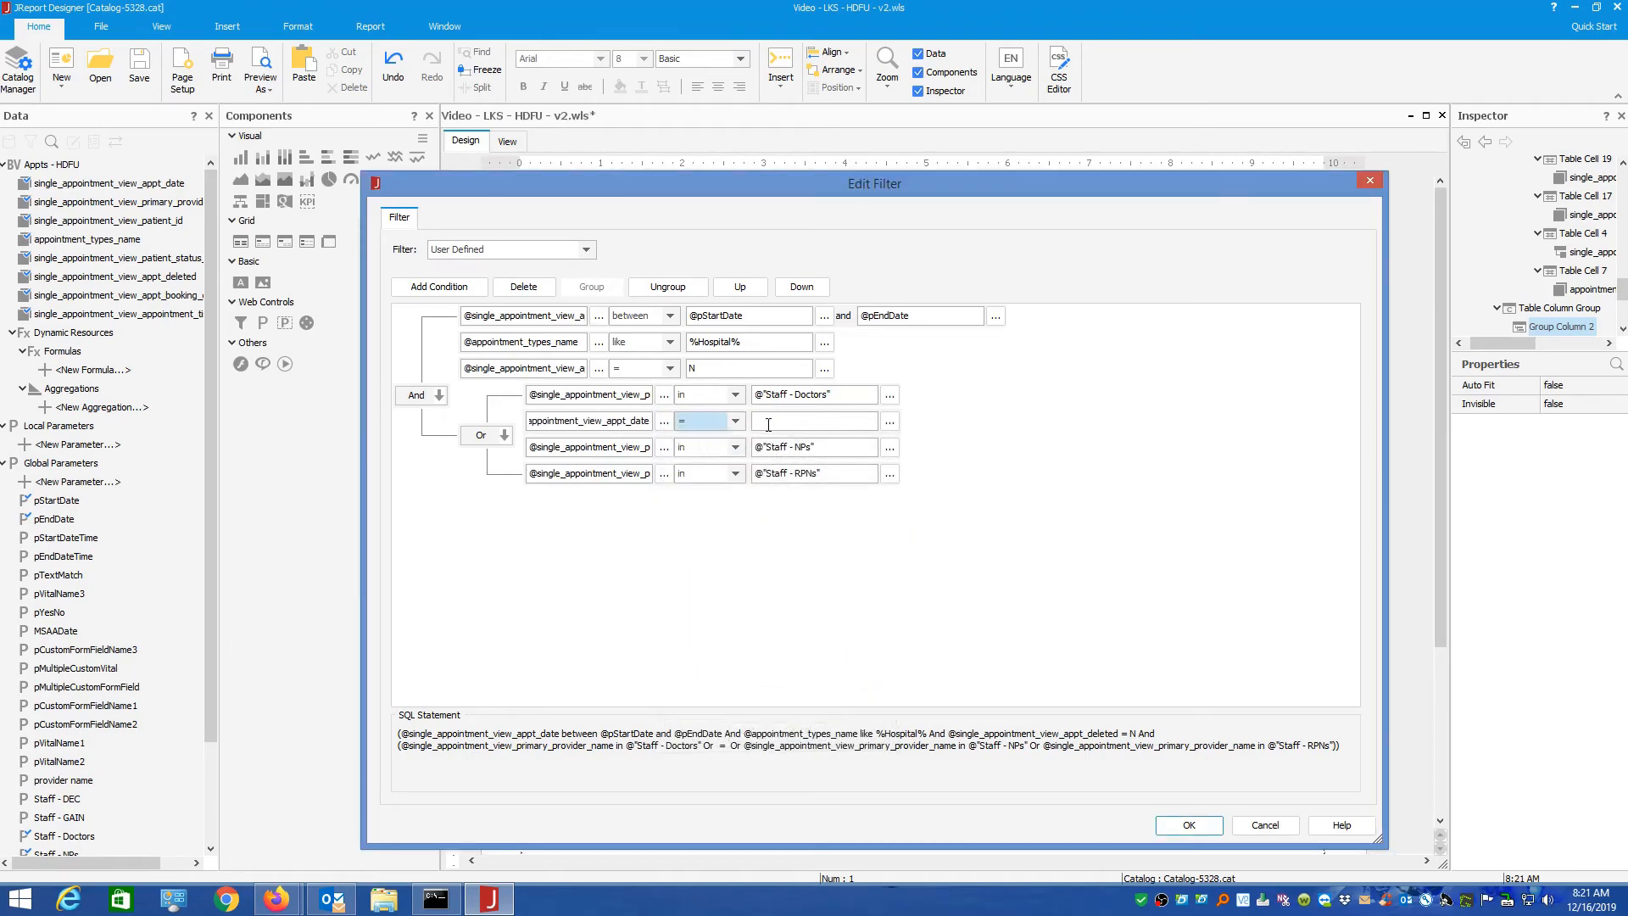
{"action": "left_click", "coordinate": [735, 419]}
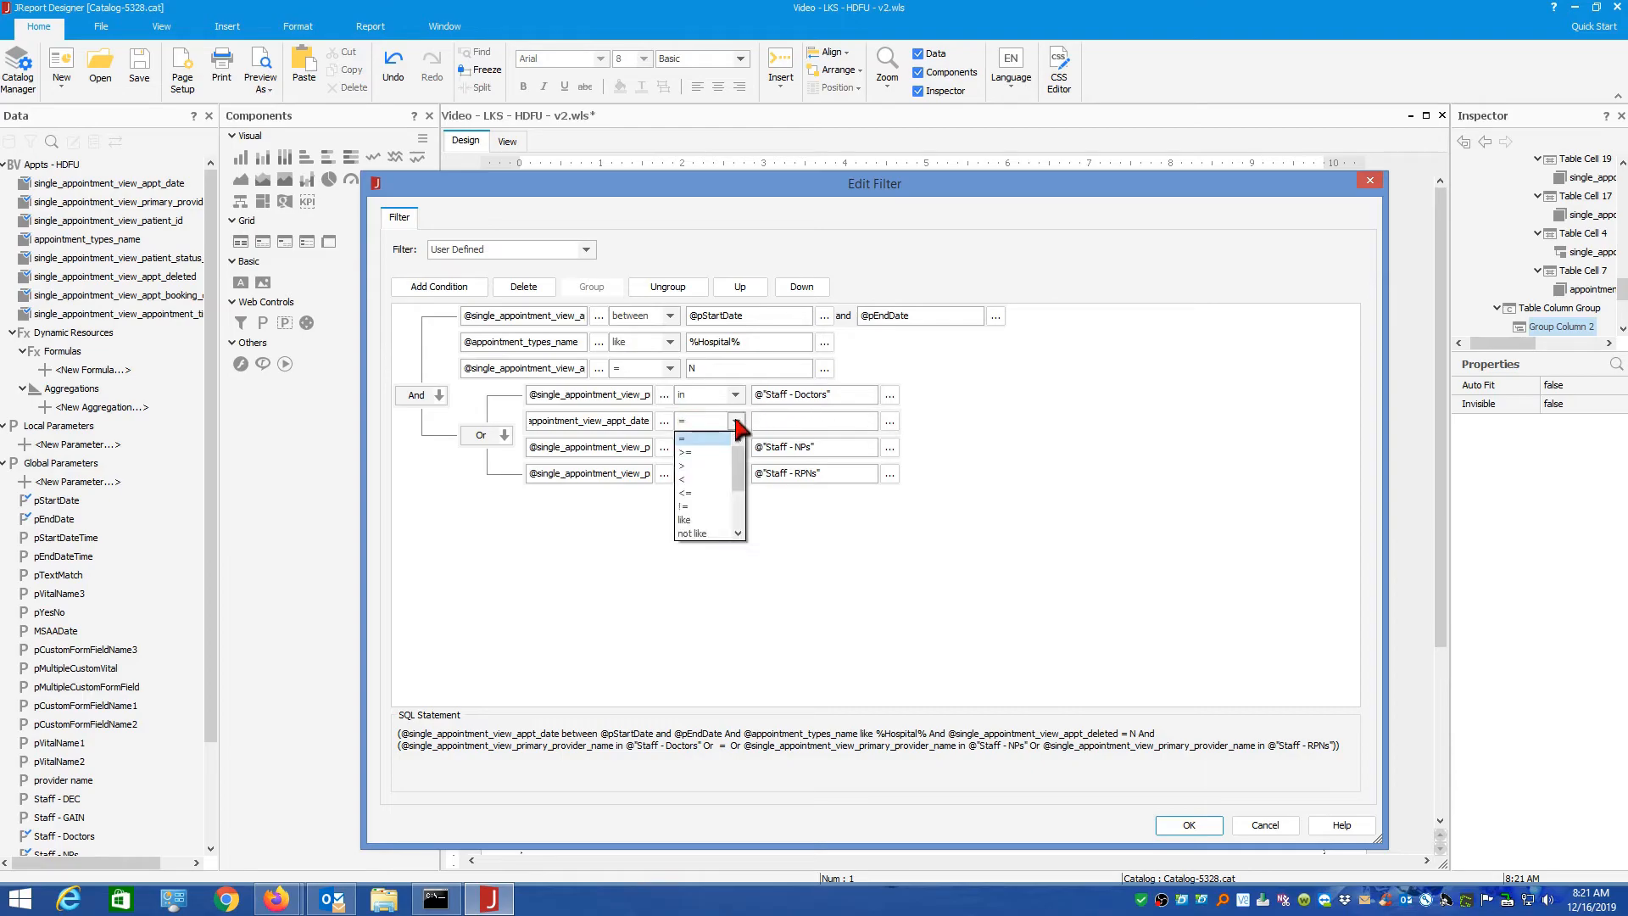
{"action": "left_click_drag", "start_coordinate": [742, 474], "coordinate": [734, 507]}
{"action": "left_click", "coordinate": [697, 493]}
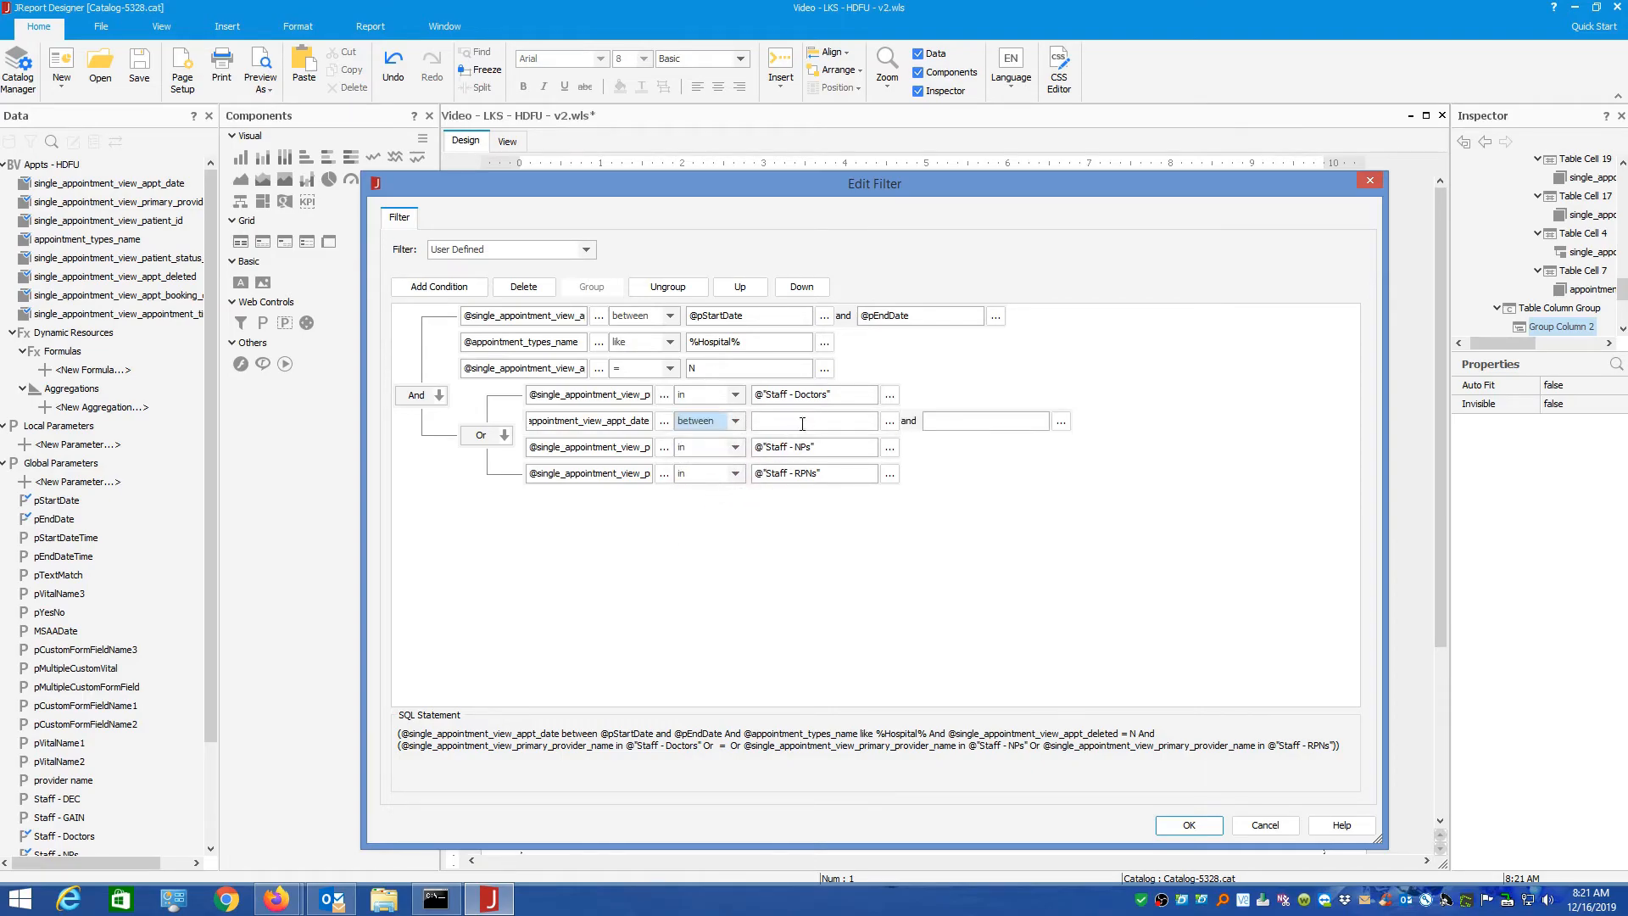
- Set the new appointment date condition's range from the global parameter pStartDate to pEndDate
{"action": "left_click", "coordinate": [888, 419]}
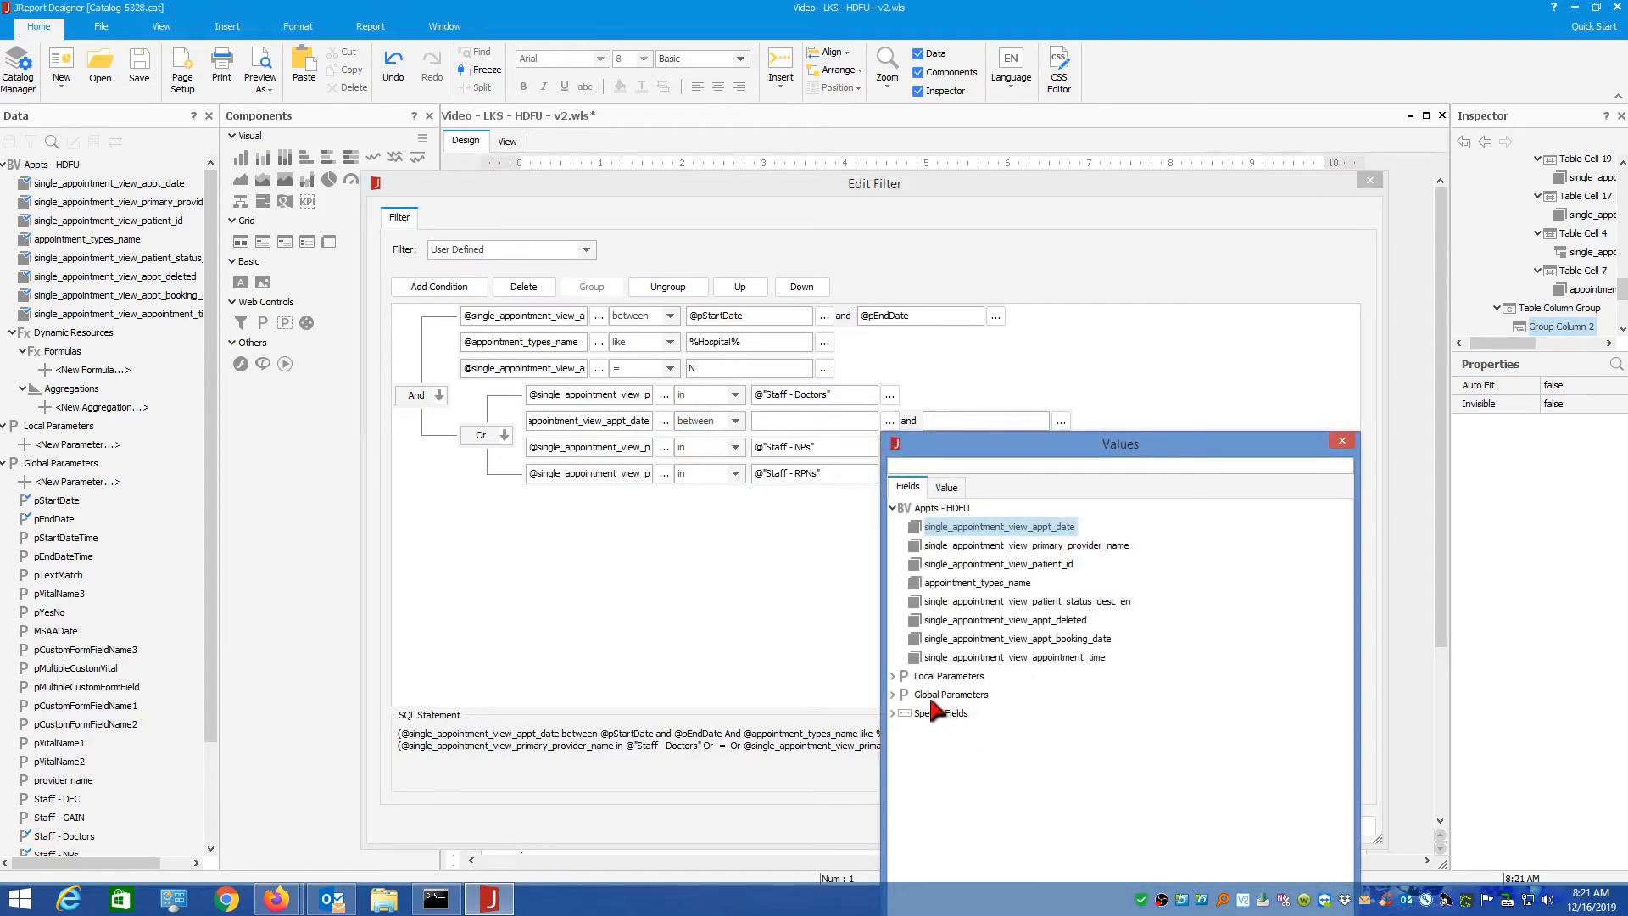
{"action": "left_click", "coordinate": [891, 695]}
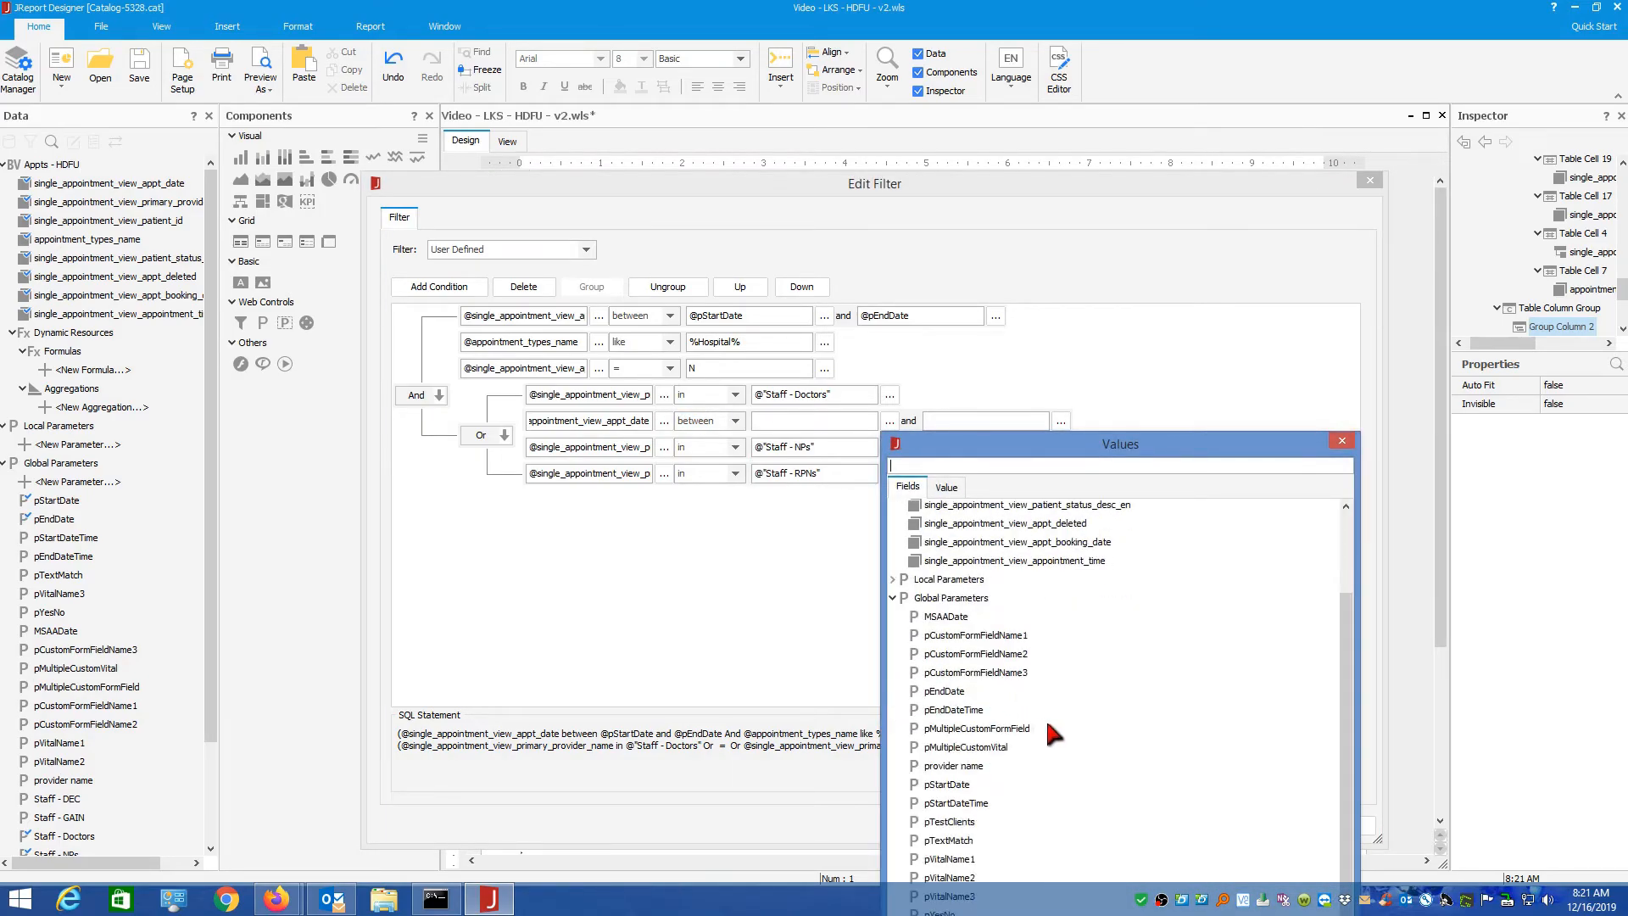
{"action": "left_click", "coordinate": [945, 785]}
{"action": "double_click", "coordinate": [943, 785]}
{"action": "left_click", "coordinate": [943, 424]}
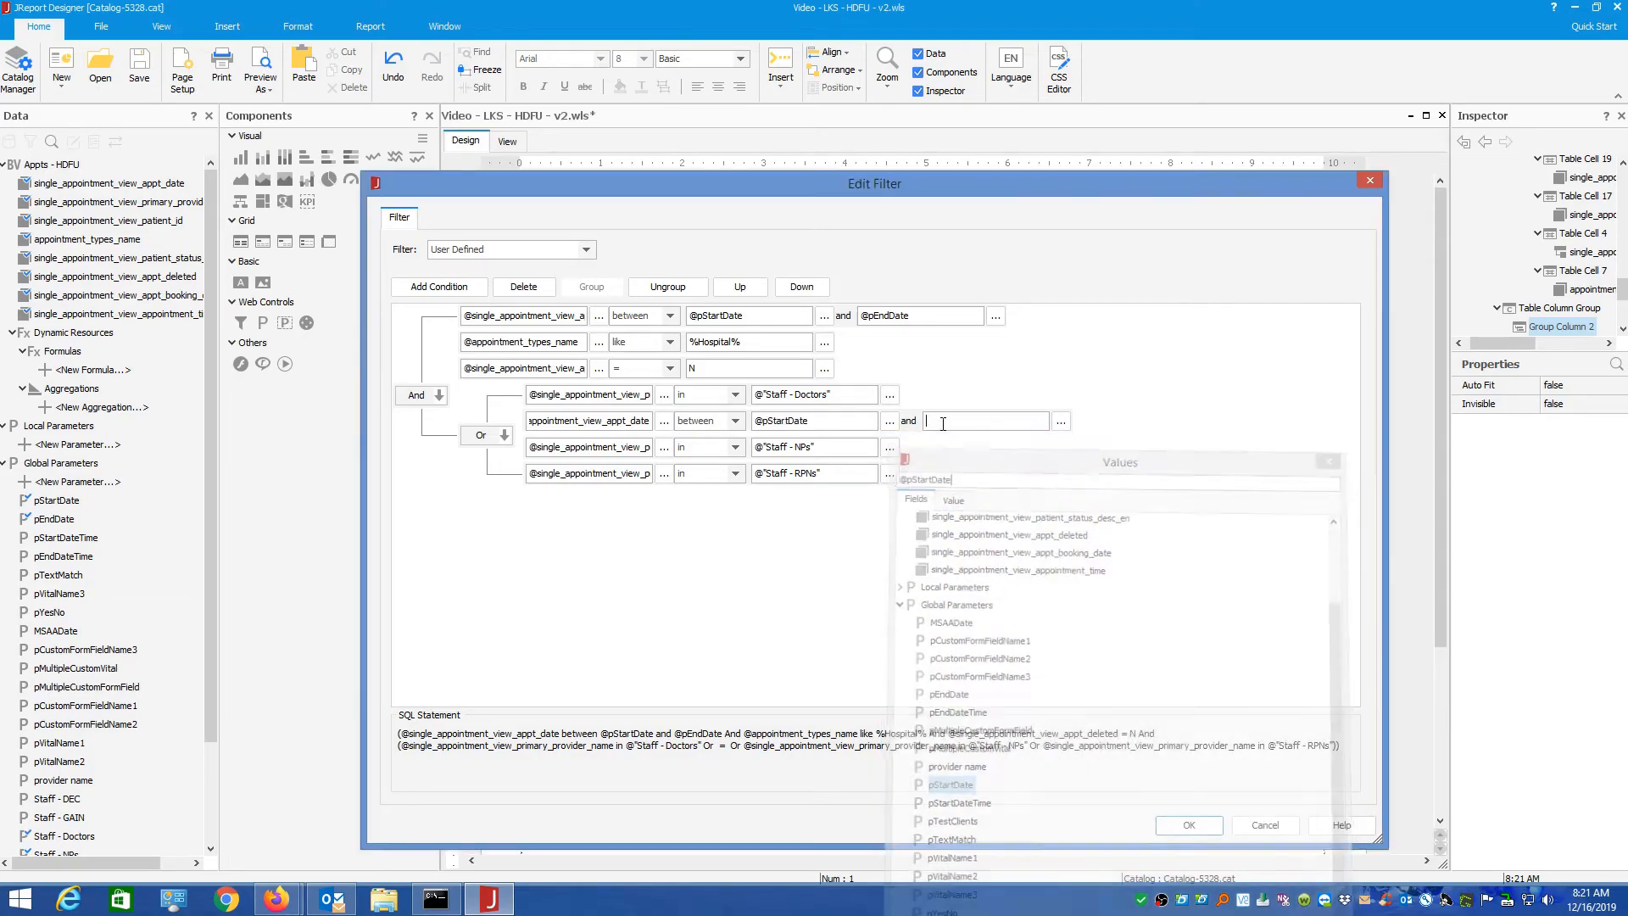
{"action": "left_click", "coordinate": [1061, 421]}
{"action": "left_click_drag", "start_coordinate": [1106, 444], "coordinate": [1129, 90]}
{"action": "double_click", "coordinate": [1138, 339]}
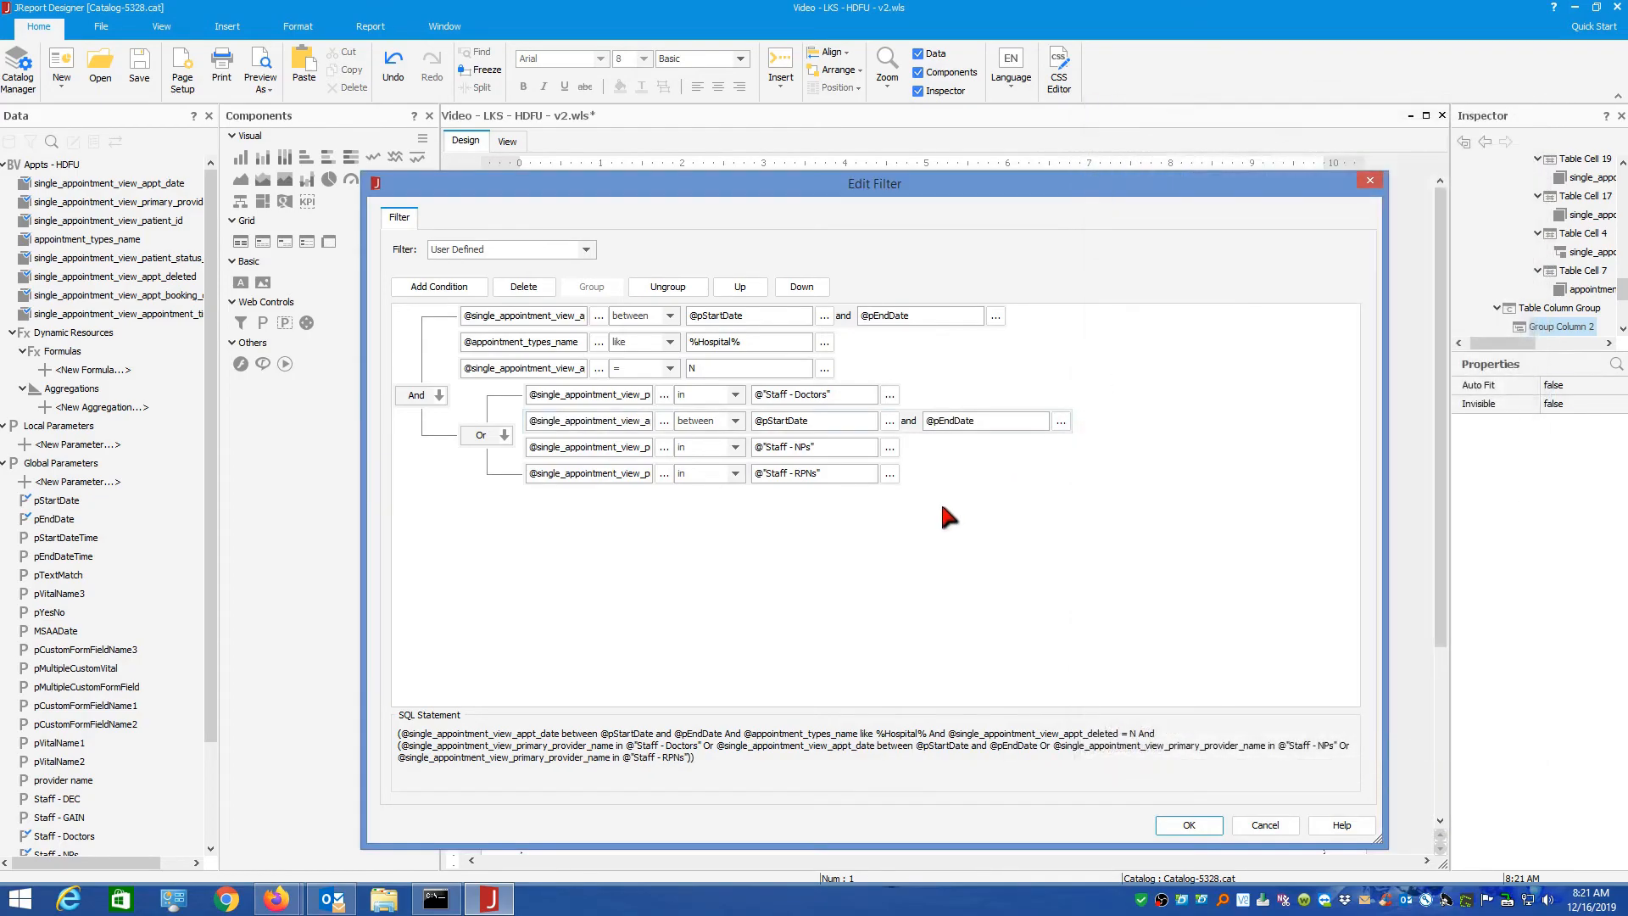
- Group the Staff - Doctors condition with the appointment date condition below it inside the Or group
{"action": "left_click", "coordinate": [559, 398]}
{"action": "left_click", "coordinate": [564, 422], "text": "shift"}
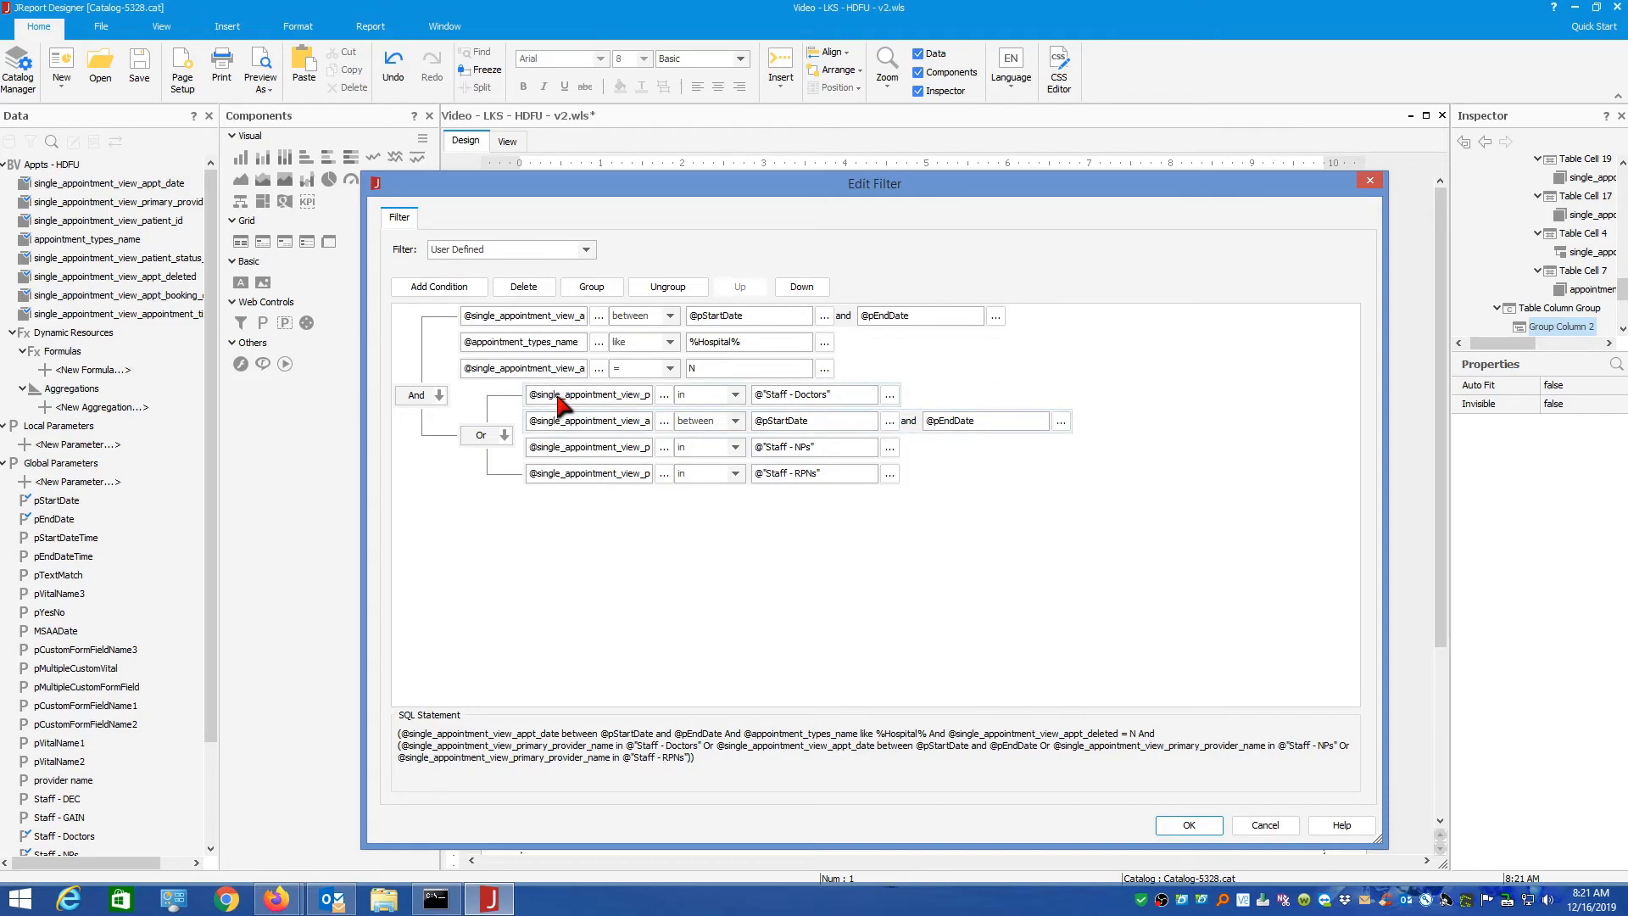
{"action": "left_click", "coordinate": [591, 288]}
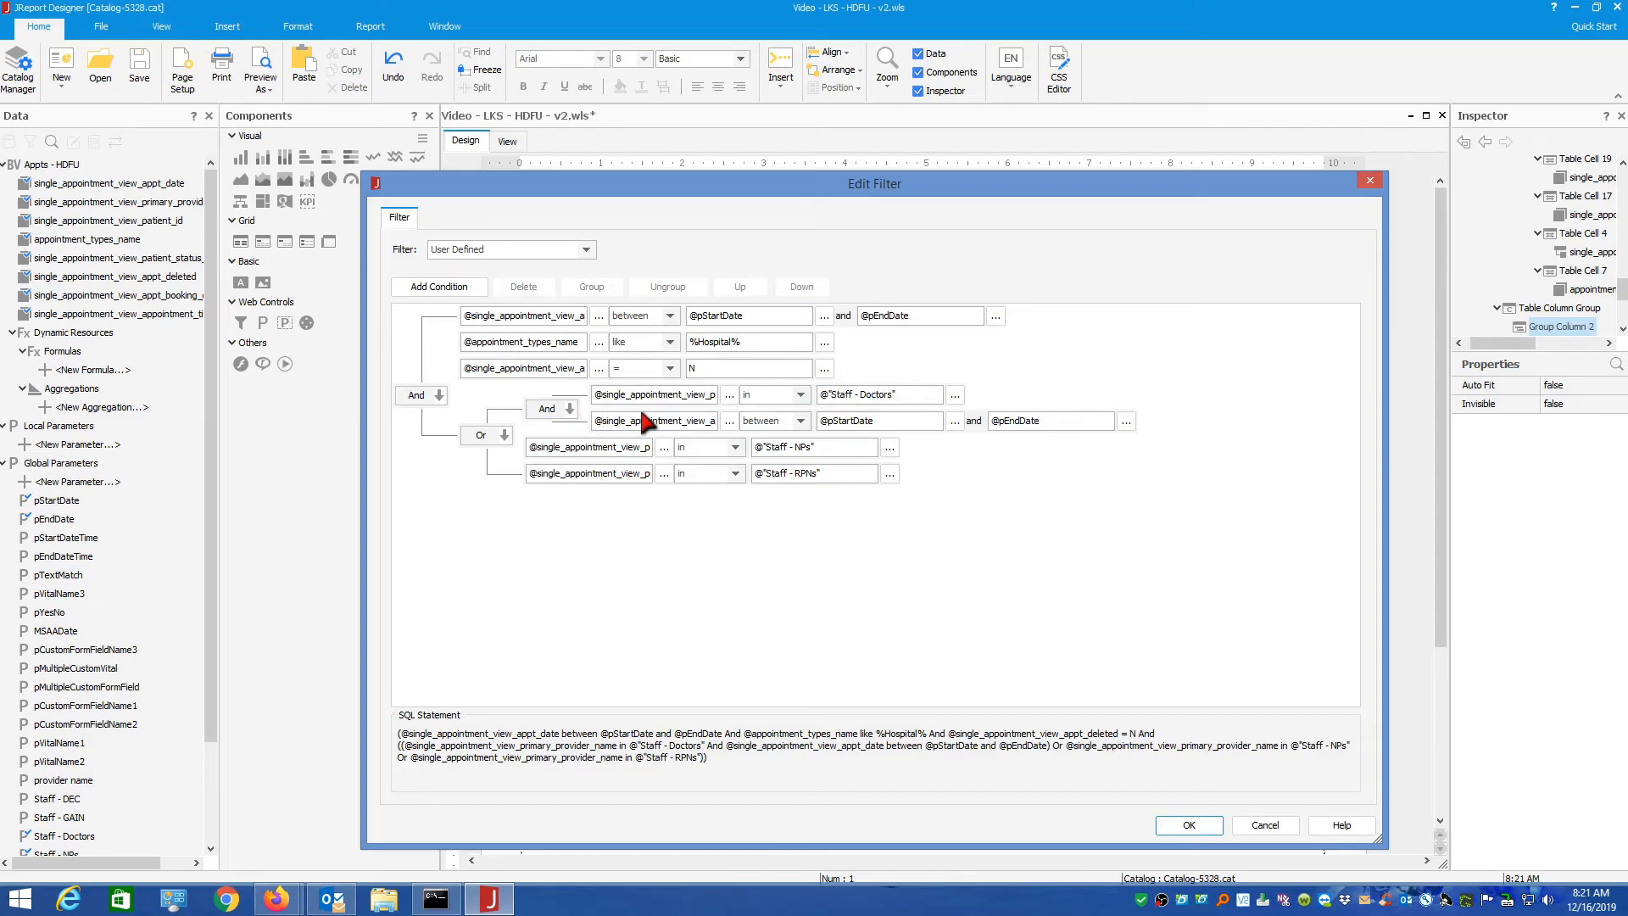